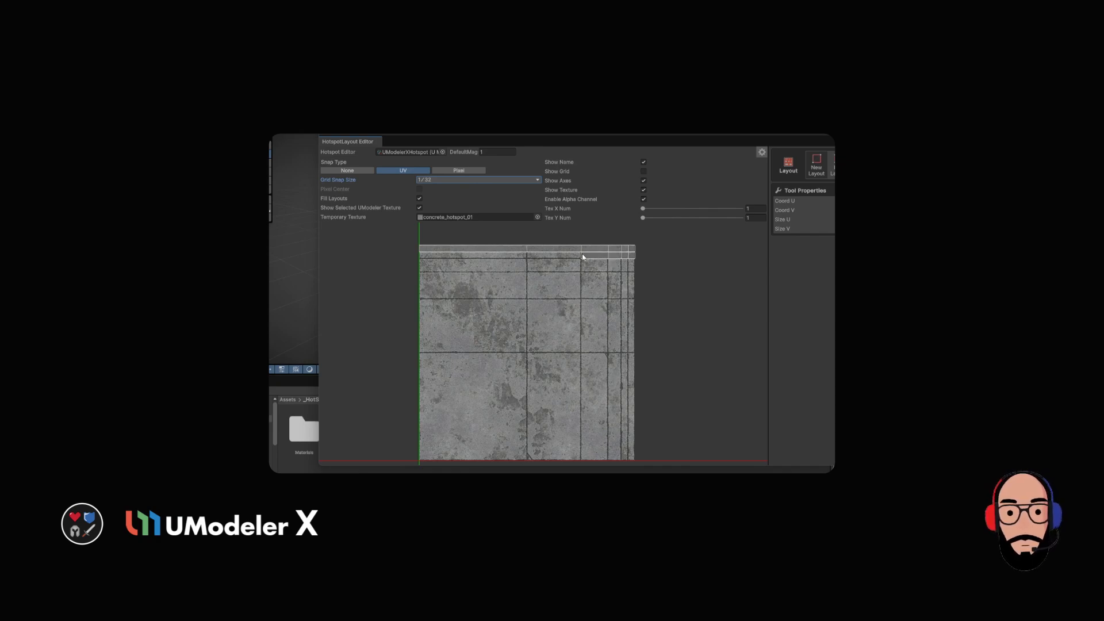
# Step: Draw hotspot layout rectangles over the upper bands of the concrete_hotspot_01 texture, following its seams with UV snapping at 1/32
pyautogui.moveTo(581, 252); pyautogui.dragTo(527, 258)
pyautogui.moveTo(528, 252)
pyautogui.mouseDown()
pyautogui.moveTo(419, 258)
pyautogui.moveTo(527, 272)
pyautogui.mouseUp()
pyautogui.moveTo(527, 259); pyautogui.dragTo(608, 272)
pyautogui.moveTo(608, 259); pyautogui.dragTo(628, 298)
pyautogui.moveTo(628, 298)
pyautogui.mouseDown()
pyautogui.moveTo(621, 272)
pyautogui.moveTo(608, 298)
pyautogui.mouseUp()
pyautogui.moveTo(608, 299); pyautogui.dragTo(527, 299)
pyautogui.moveTo(527, 298); pyautogui.dragTo(528, 352)
pyautogui.moveTo(527, 352); pyautogui.dragTo(579, 299)
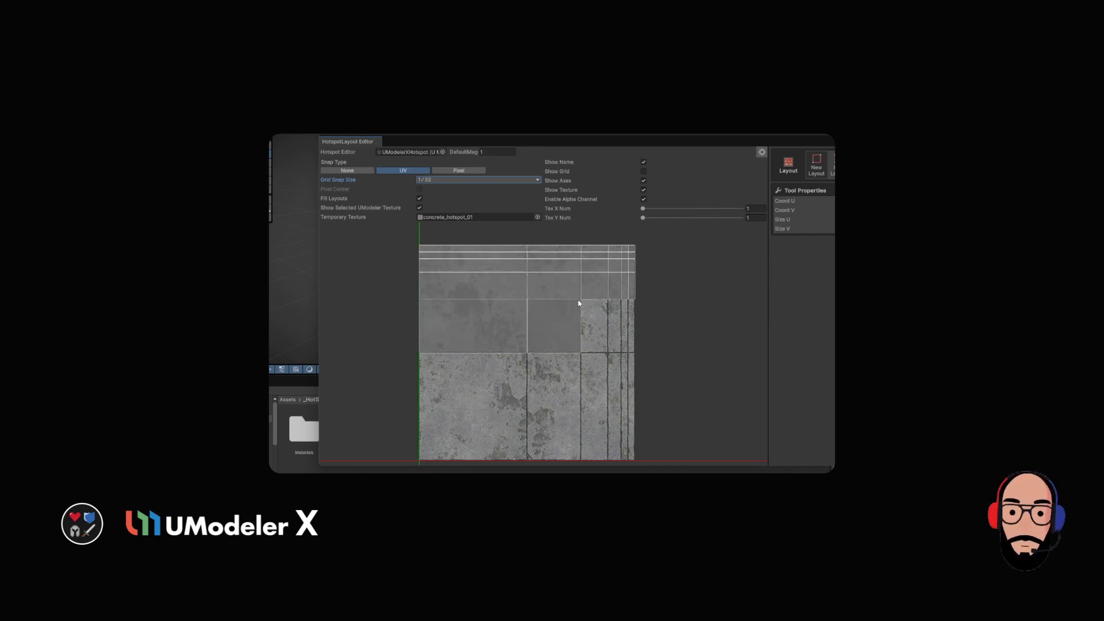
# Step: Draw hotspot layout rectangles over the remaining narrow columns and lower cells until the whole concrete texture is covered
pyautogui.moveTo(615, 331); pyautogui.dragTo(621, 351)
pyautogui.moveTo(621, 352); pyautogui.dragTo(627, 299)
pyautogui.moveTo(628, 299); pyautogui.dragTo(634, 352)
pyautogui.scroll(-3, 631, 380)
pyautogui.scroll(5, 631, 379)
pyautogui.moveTo(648, 264)
pyautogui.mouseDown()
pyautogui.moveTo(642, 380)
pyautogui.moveTo(634, 264)
pyautogui.mouseUp()
pyautogui.moveTo(635, 264)
pyautogui.mouseDown()
pyautogui.moveTo(621, 379)
pyautogui.moveTo(590, 264)
pyautogui.mouseUp()
pyautogui.moveTo(591, 264)
pyautogui.mouseDown()
pyautogui.moveTo(532, 380)
pyautogui.moveTo(415, 264)
pyautogui.mouseUp()
pyautogui.scroll(-2, 546, 253)
pyautogui.moveTo(549, 253); pyautogui.dragTo(569, 342, button='middle')
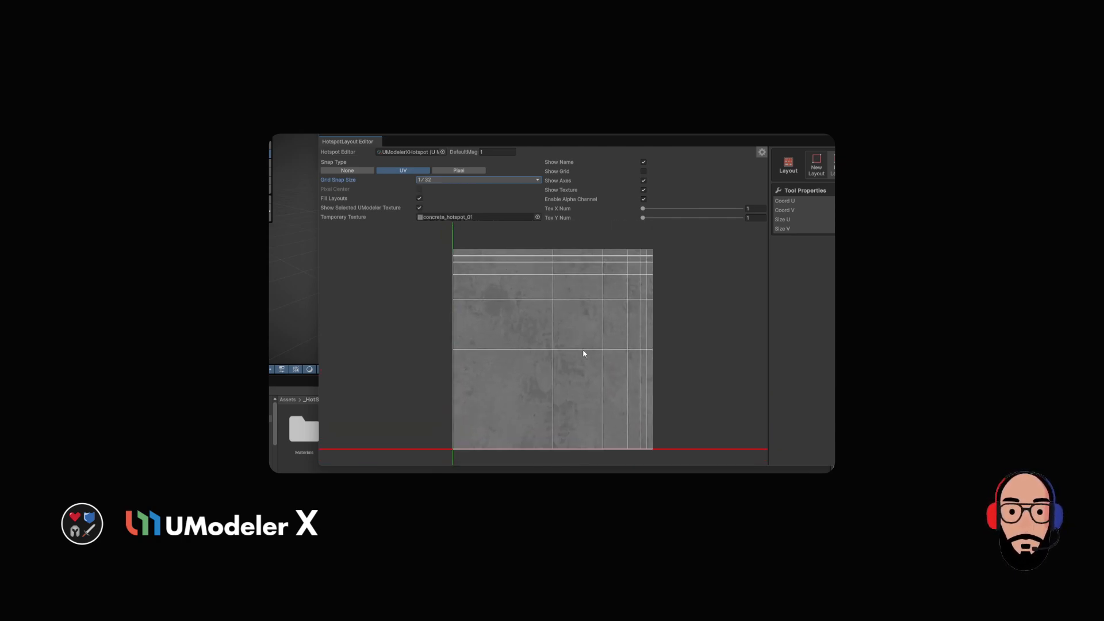
pyautogui.click(817, 167)
pyautogui.moveTo(545, 294); pyautogui.dragTo(552, 322)
pyautogui.hotkey('ctrl', 'z')
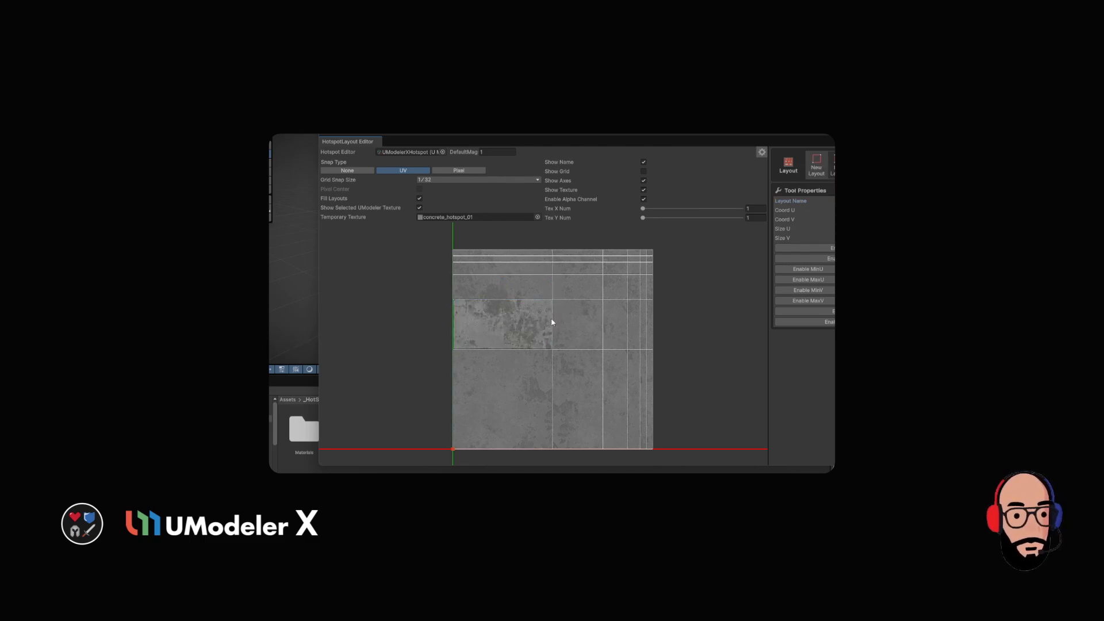
pyautogui.click(816, 165)
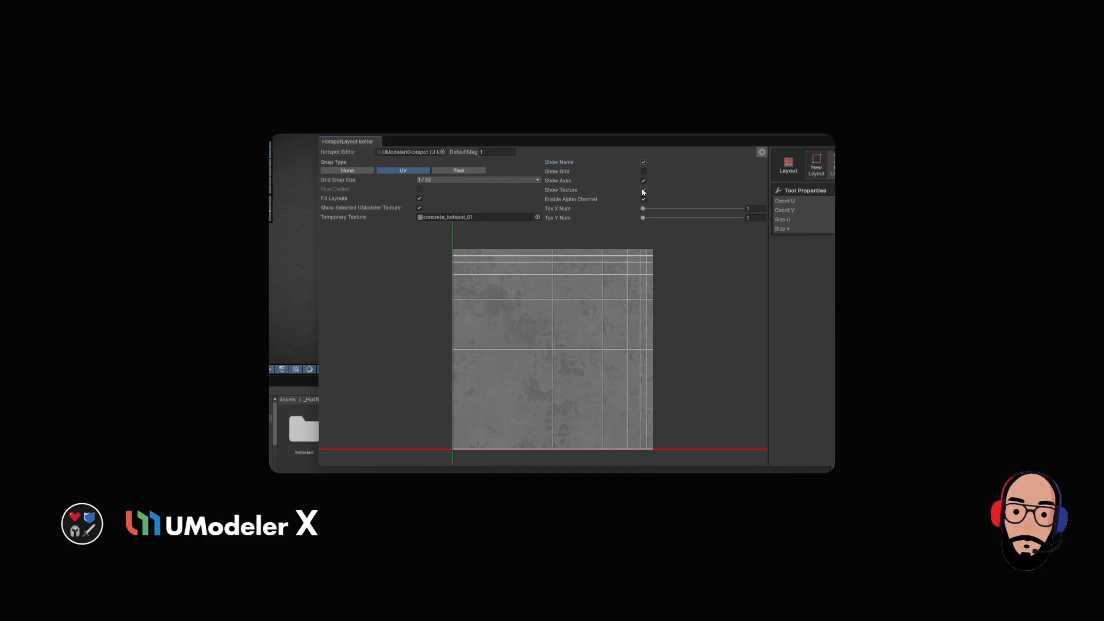
pyautogui.moveTo(643, 208)
pyautogui.mouseDown()
pyautogui.moveTo(661, 211)
pyautogui.moveTo(643, 208)
pyautogui.mouseUp()
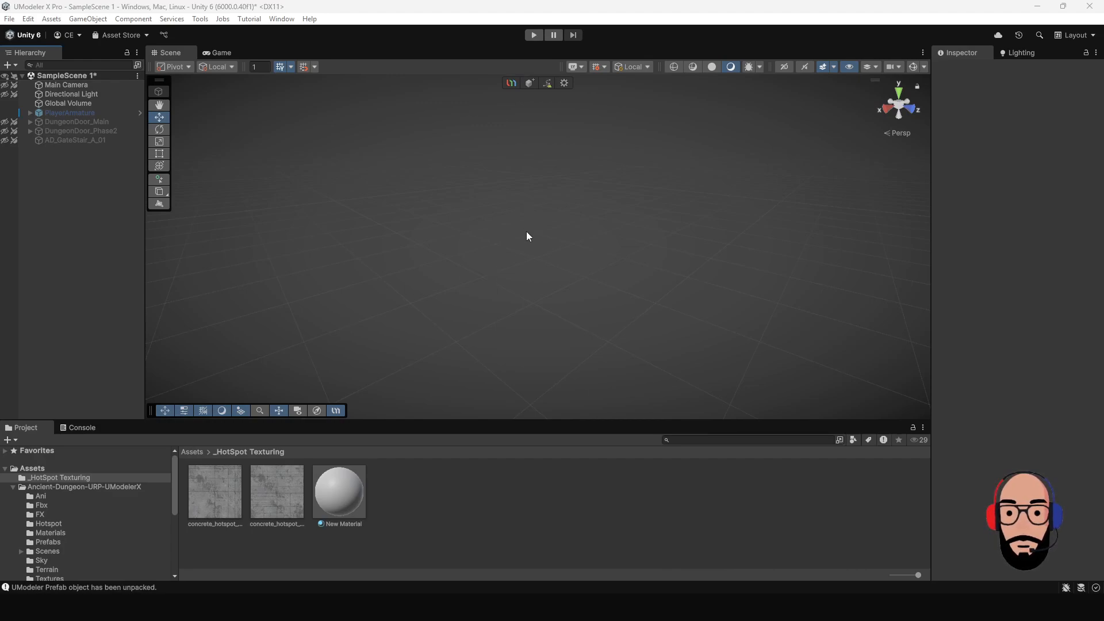
# Step: Create a new UModeler X object and model a roughly cubic Box primitive on the scene's ground grid
pyautogui.moveTo(526, 232); pyautogui.dragTo(677, 239, button='right')
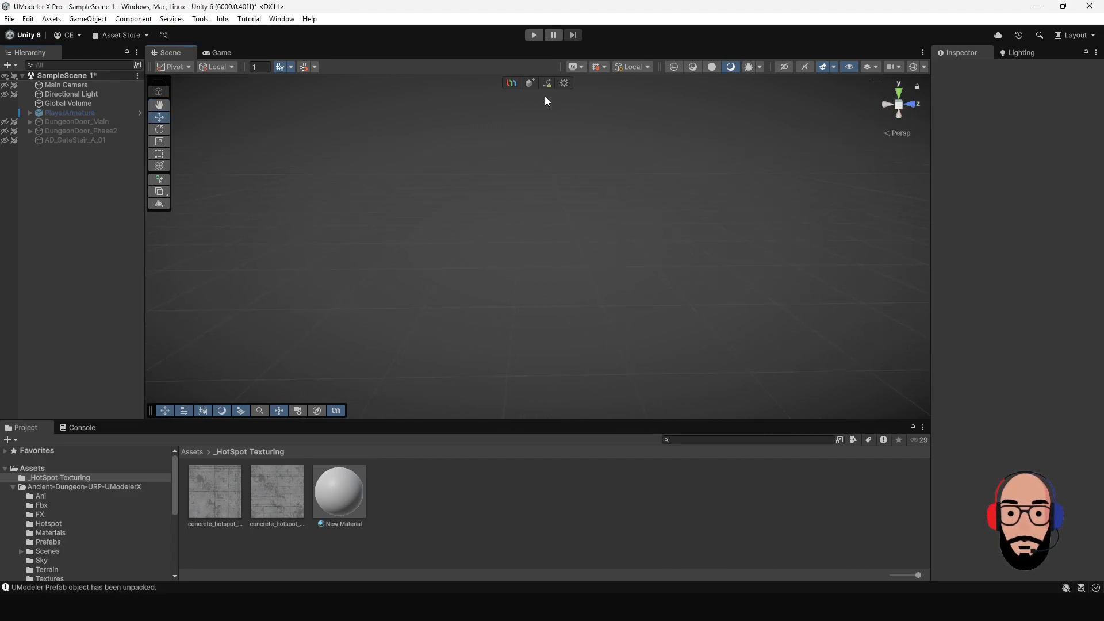
pyautogui.click(531, 83)
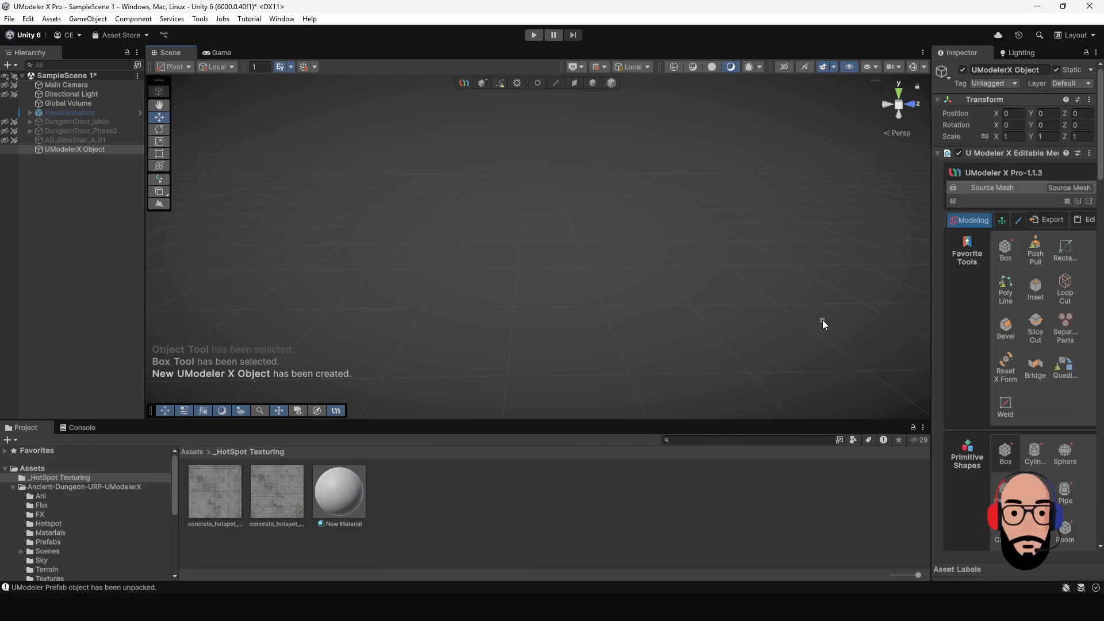
pyautogui.click(1006, 454)
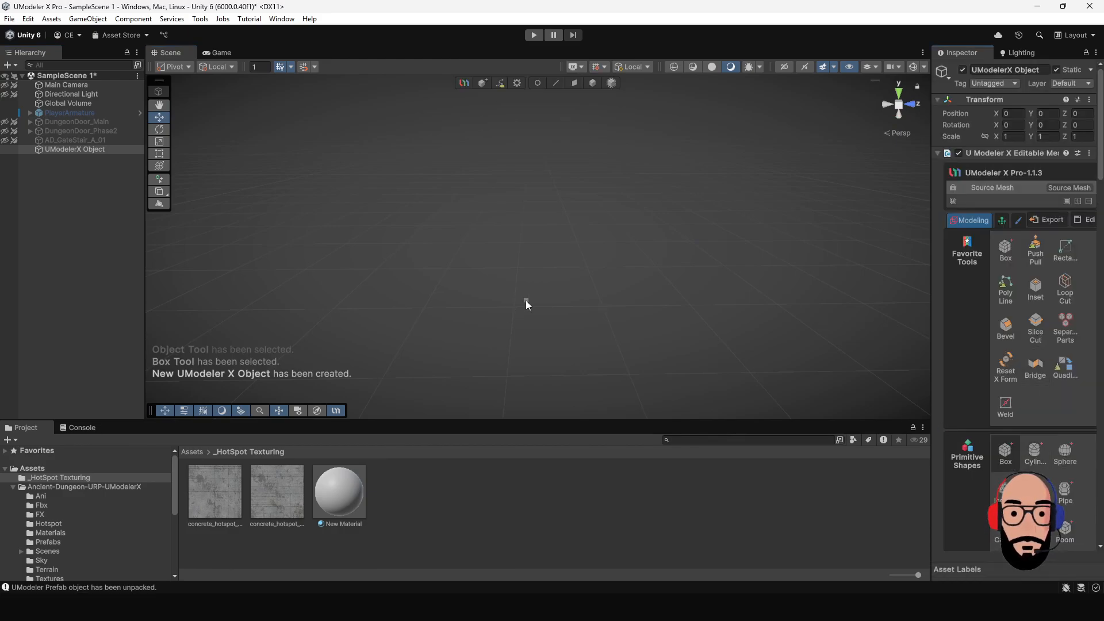
pyautogui.moveTo(512, 308); pyautogui.dragTo(620, 339)
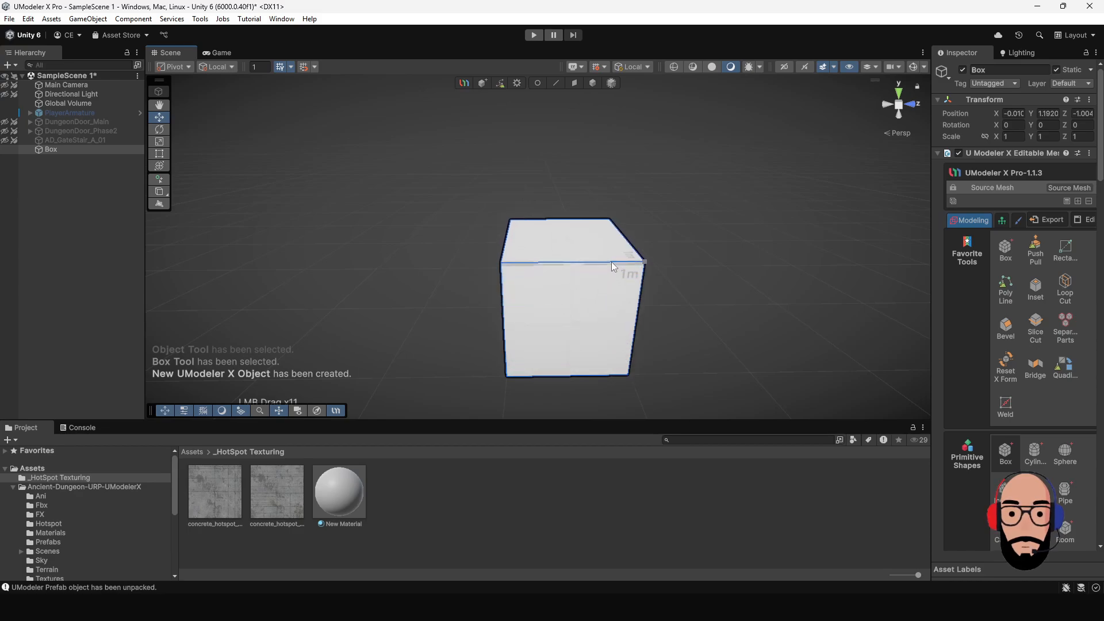
pyautogui.click(612, 261)
# Step: Finish creating the box by switching to the Object Tool
pyautogui.keyDown('alt'); pyautogui.moveTo(739, 307); pyautogui.dragTo(578, 244); pyautogui.keyUp('alt')
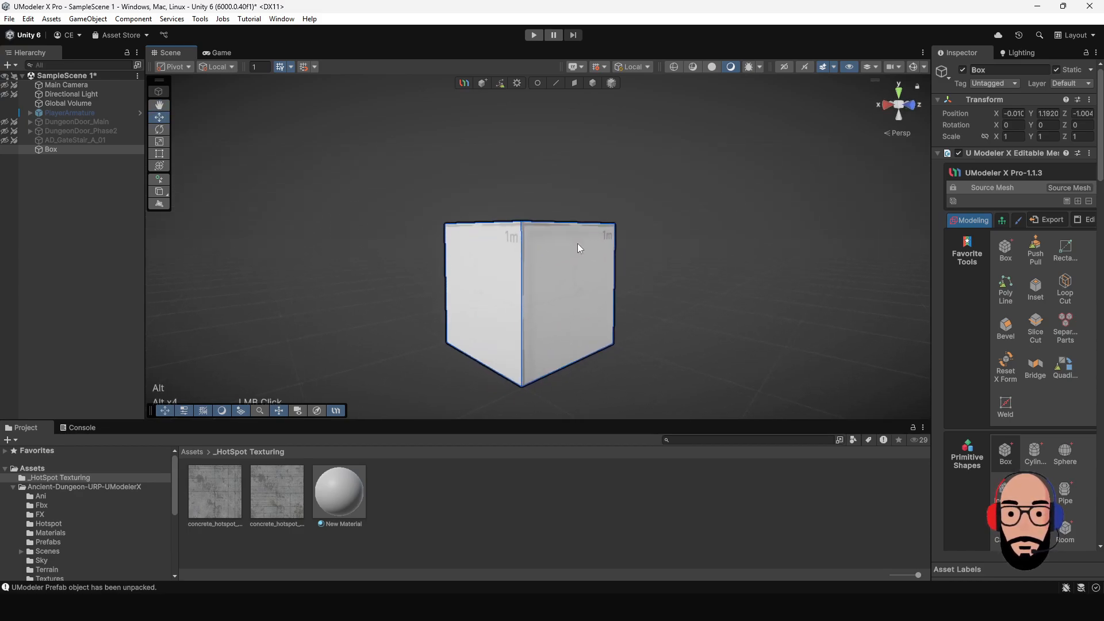
pyautogui.moveTo(579, 244)
pyautogui.keyDown('alt'); pyautogui.mouseDown(button='right')
pyautogui.moveTo(591, 256)
pyautogui.moveTo(569, 238)
pyautogui.mouseUp(button='right'); pyautogui.keyUp('alt')
pyautogui.keyDown('alt'); pyautogui.moveTo(569, 239); pyautogui.dragTo(555, 296); pyautogui.keyUp('alt')
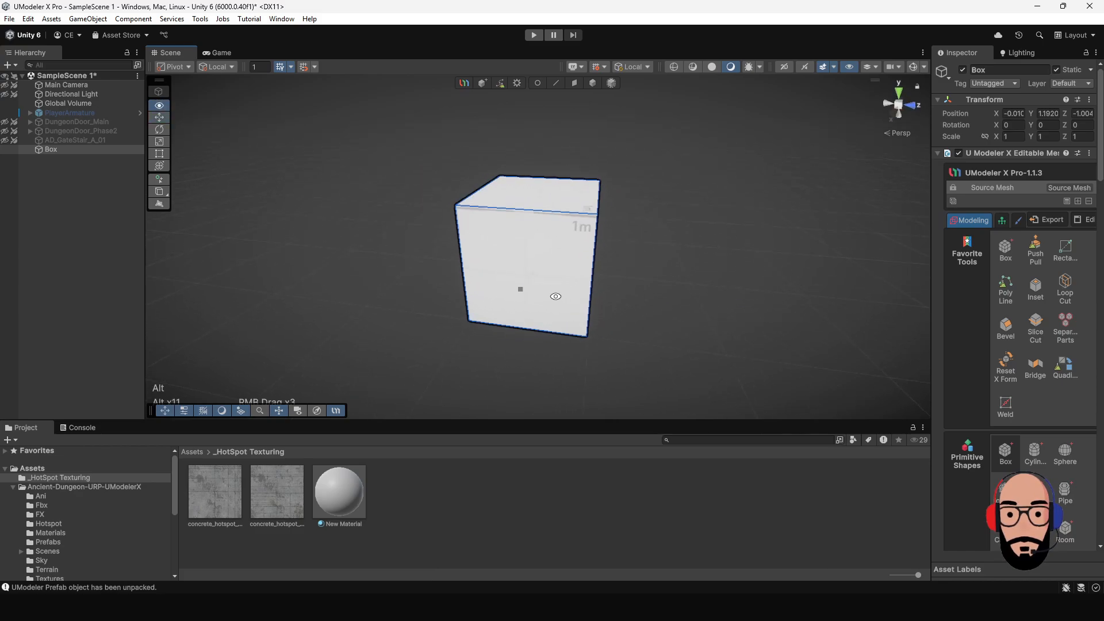
pyautogui.click(593, 83)
pyautogui.keyDown('alt'); pyautogui.moveTo(685, 267); pyautogui.dragTo(599, 279); pyautogui.keyUp('alt')
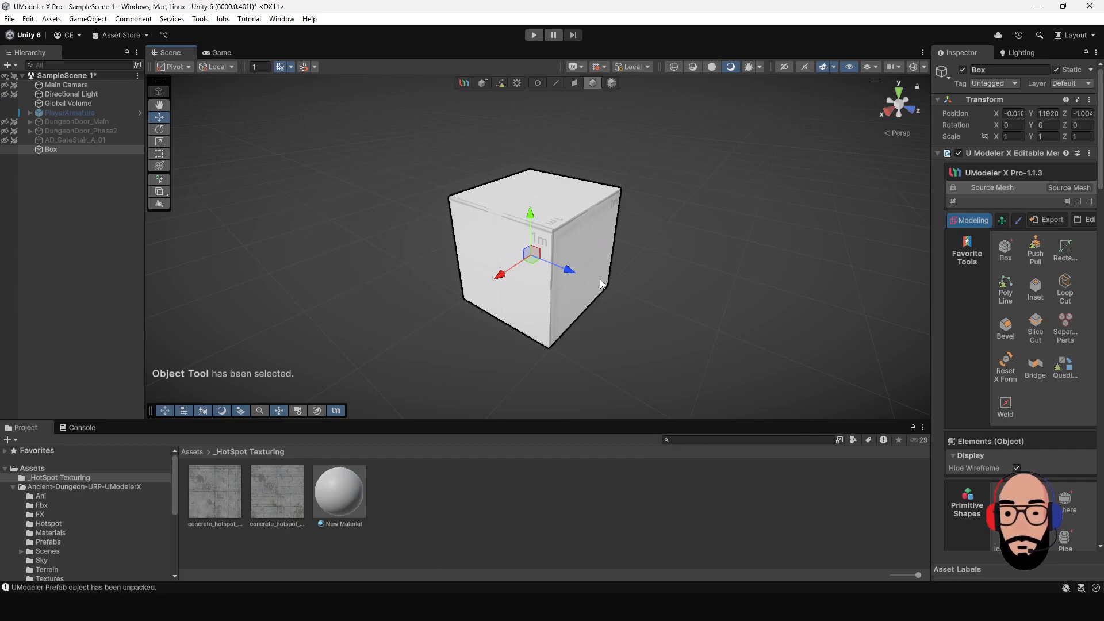
pyautogui.moveTo(580, 306)
pyautogui.keyDown('alt'); pyautogui.mouseDown()
pyautogui.moveTo(349, 261)
pyautogui.moveTo(535, 250)
pyautogui.moveTo(571, 322)
pyautogui.mouseUp(); pyautogui.keyUp('alt')
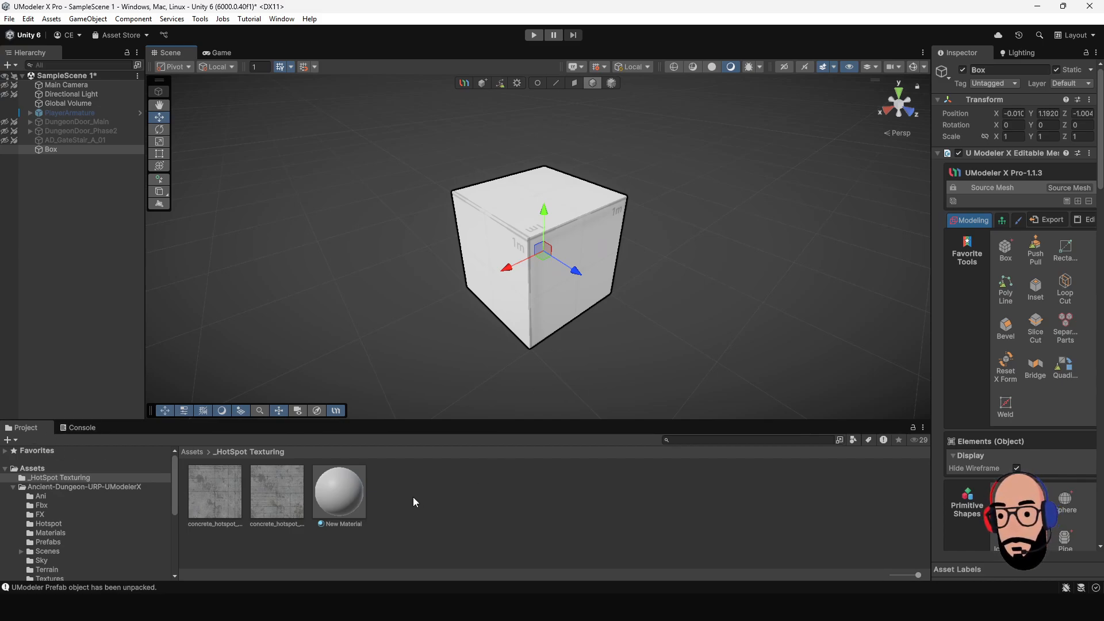
# Step: Create a UModeler X Hotspot Layout asset in the _HotSpot Texturing folder, keeping the default name UModelerXHotspot
pyautogui.rightClick(399, 492)
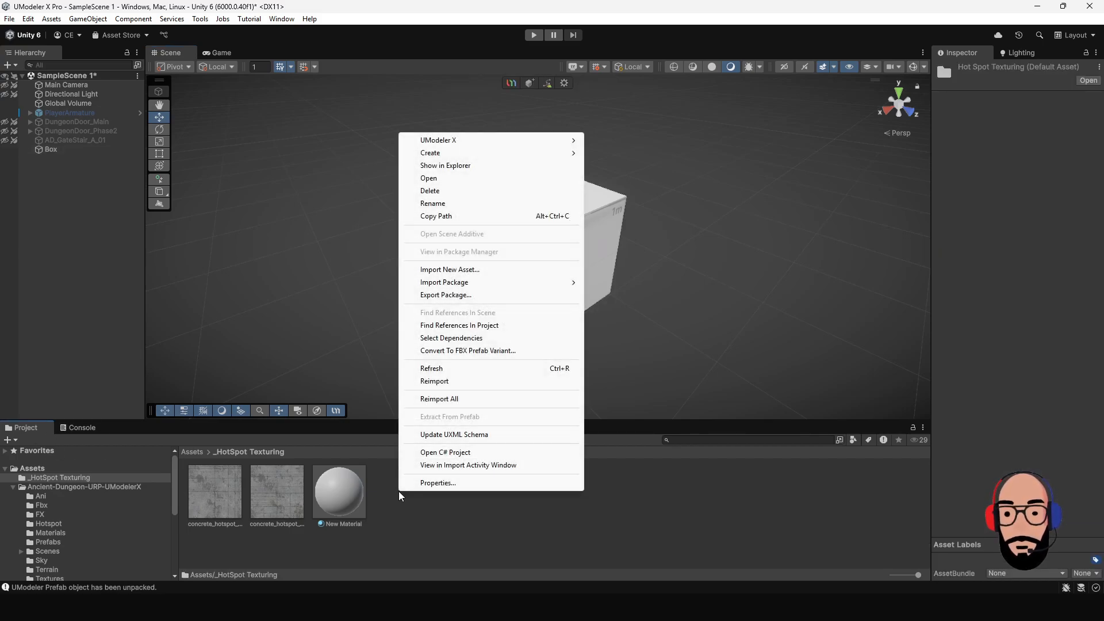
pyautogui.moveTo(481, 157)
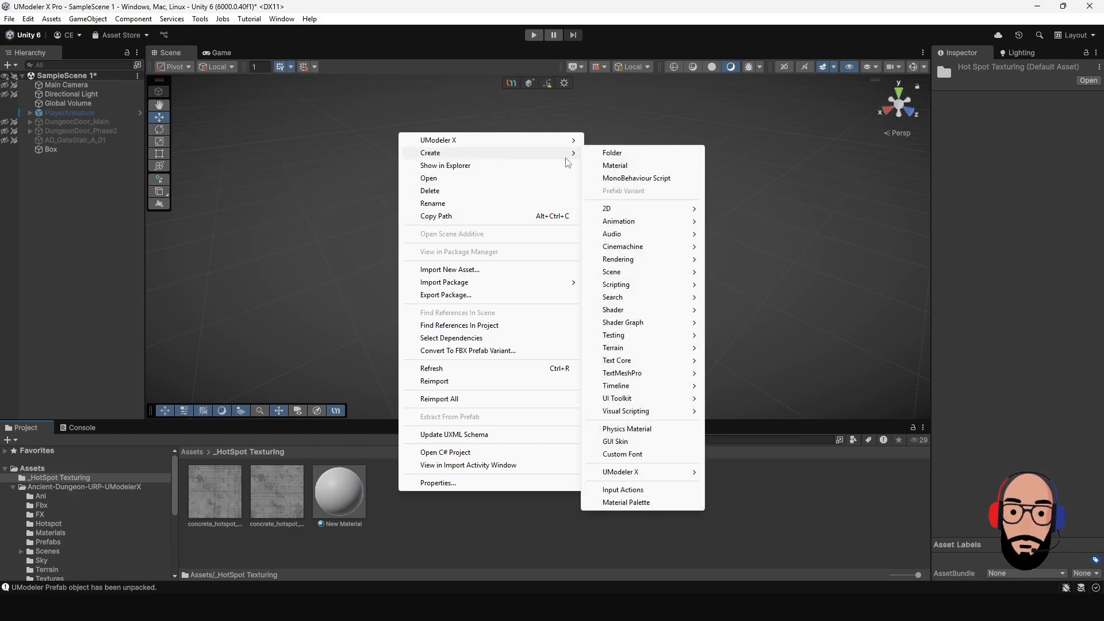
pyautogui.moveTo(644, 473)
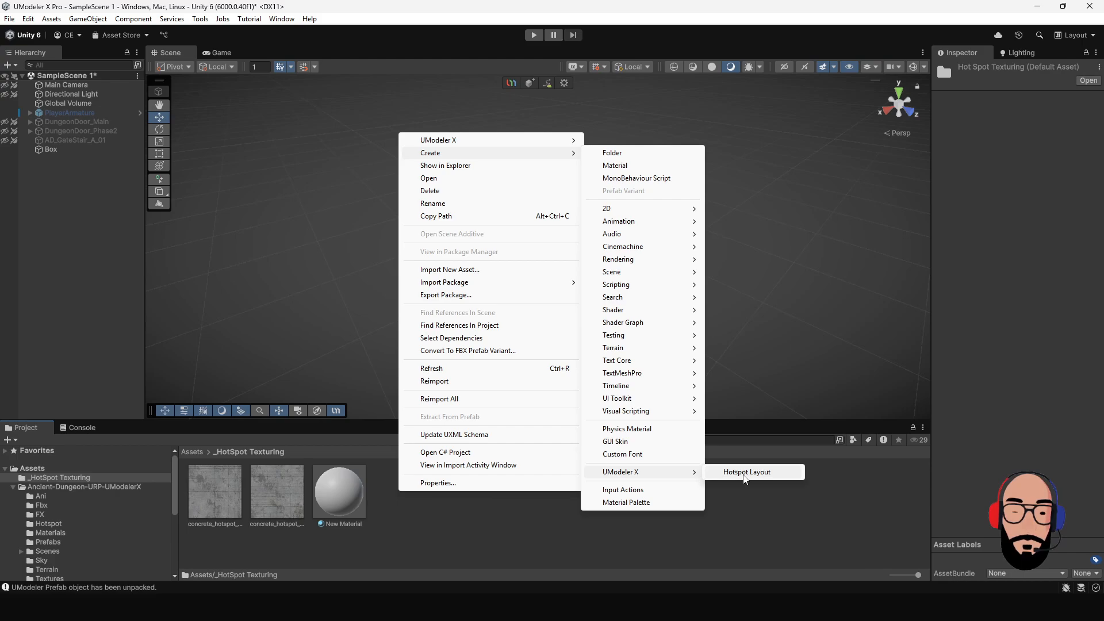
pyautogui.click(744, 472)
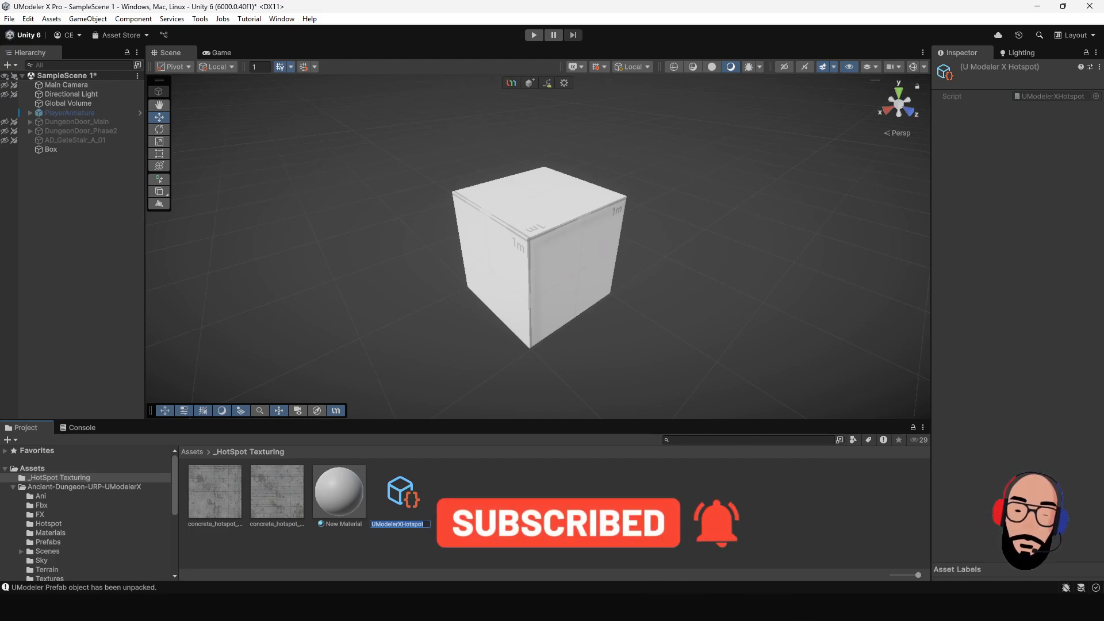
pyautogui.press('Return')
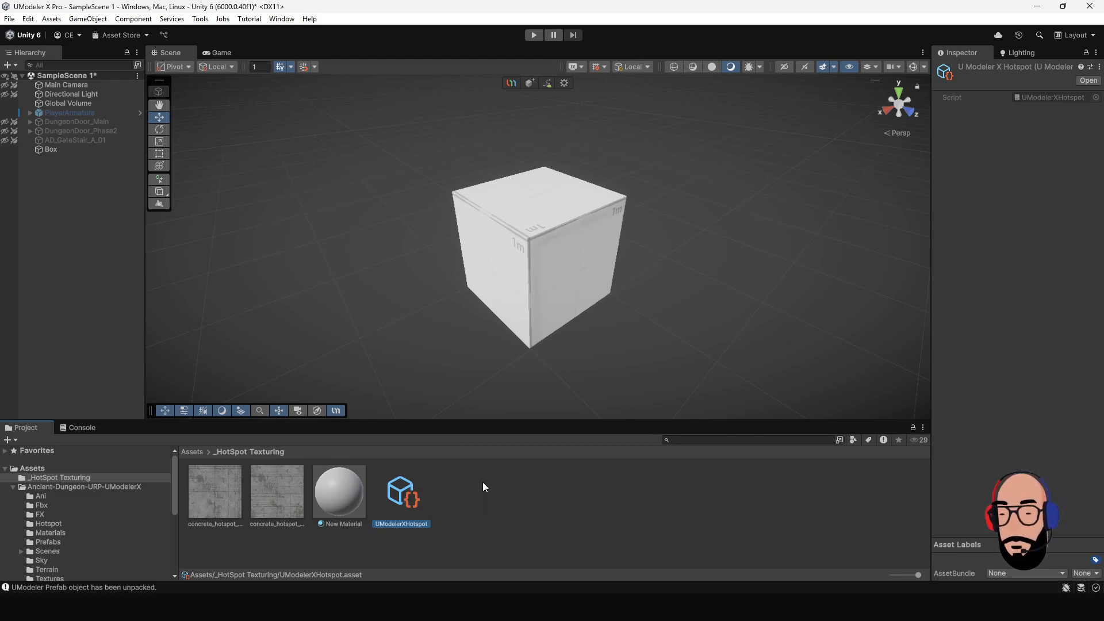
# Step: Apply the concrete_hotspot_01 texture to the box in the scene
pyautogui.click(222, 491)
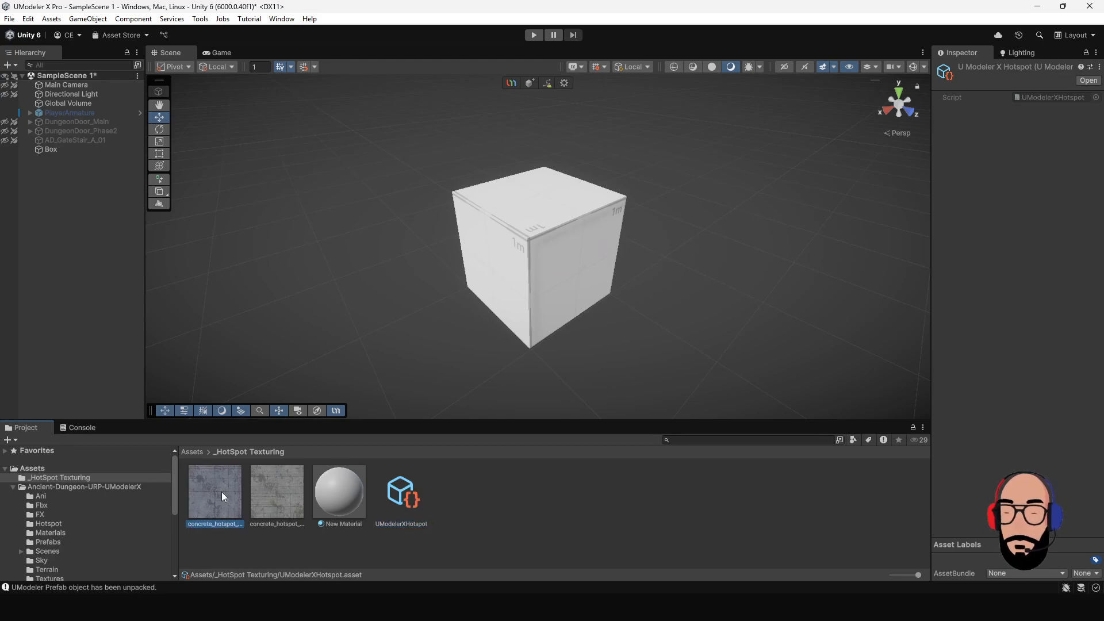
pyautogui.click(288, 490)
pyautogui.click(231, 491)
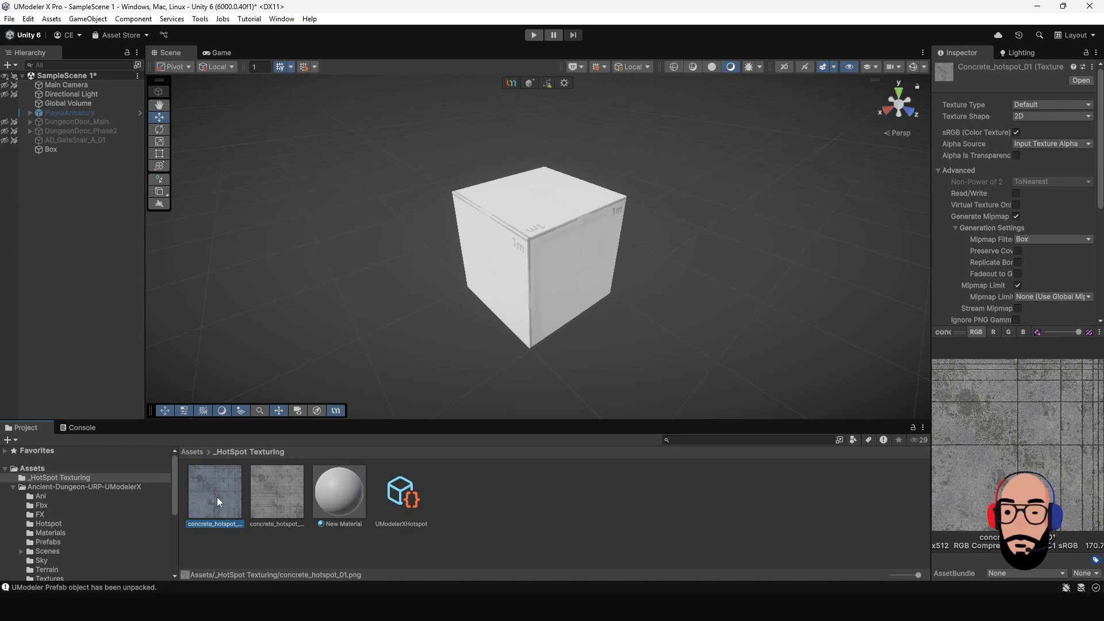
pyautogui.moveTo(217, 499); pyautogui.dragTo(550, 253)
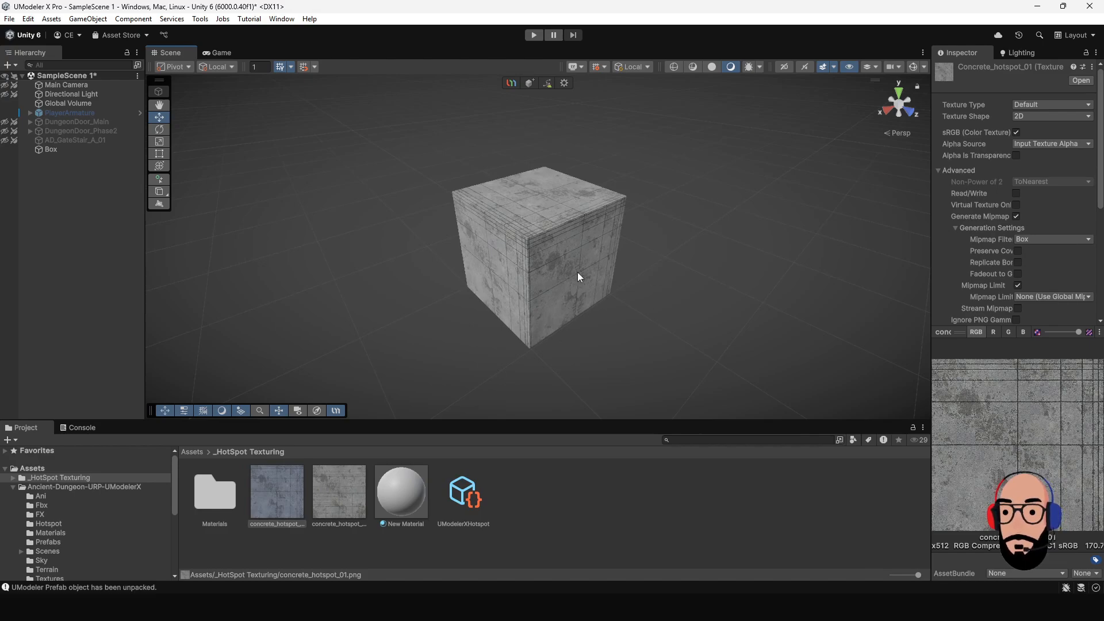
# Step: Set the Smoothness of the box's concrete_hotspot_01 material to 0 and return to the _HotSpot Texturing folder
pyautogui.doubleClick(209, 495)
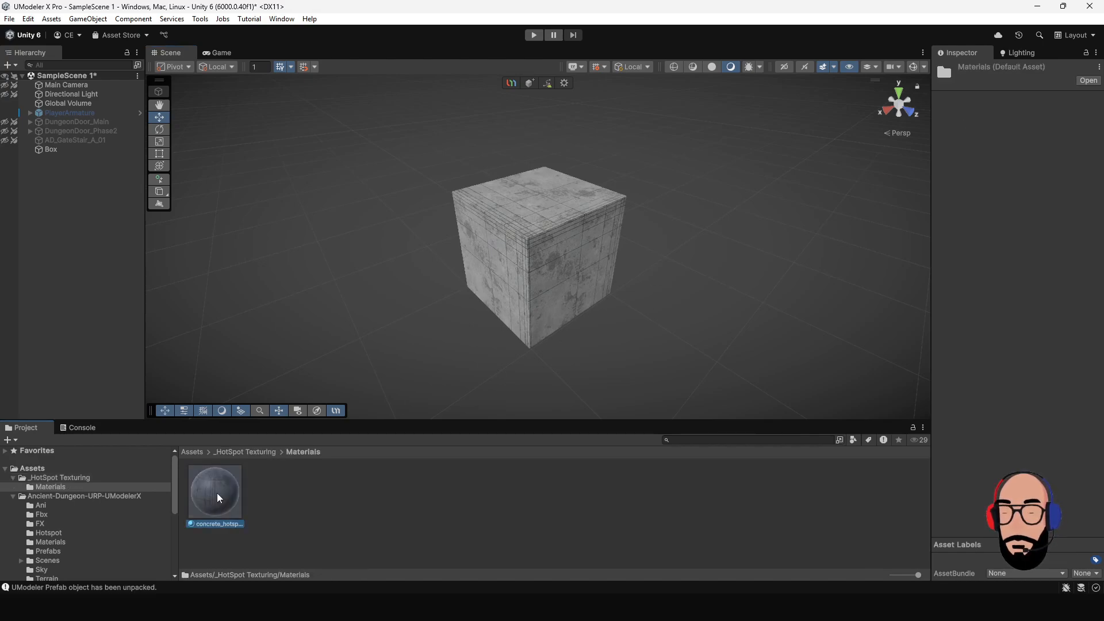
pyautogui.click(216, 492)
pyautogui.moveTo(1042, 214); pyautogui.dragTo(978, 233)
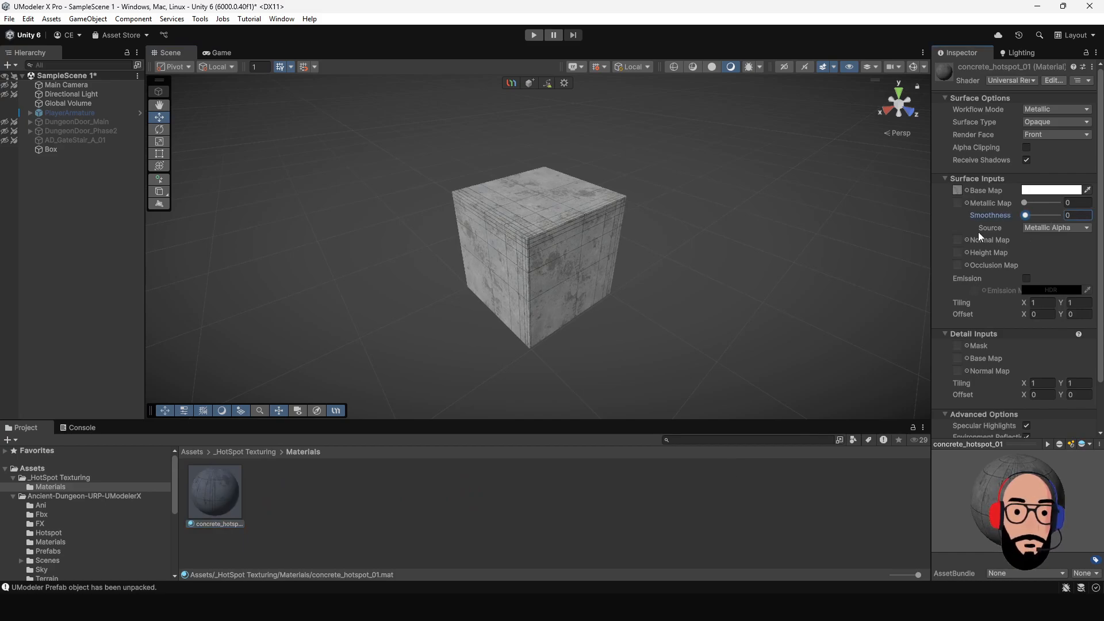
pyautogui.click(260, 452)
# Step: Examine how the concrete hotspot texture is mapped on the box's faces
pyautogui.rightClick(570, 498)
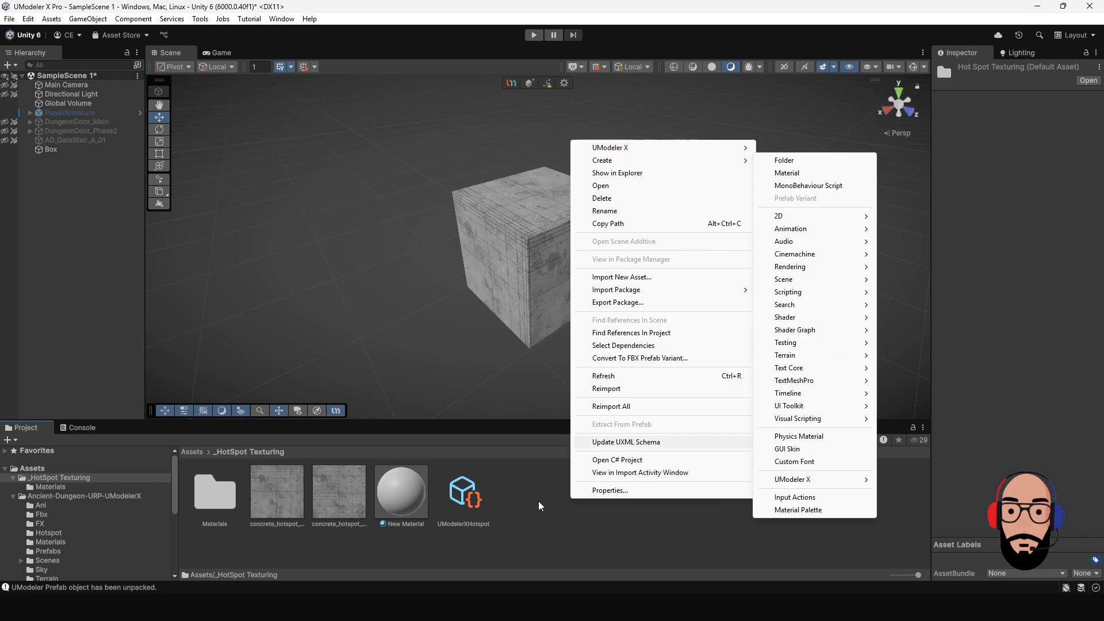
pyautogui.click(525, 529)
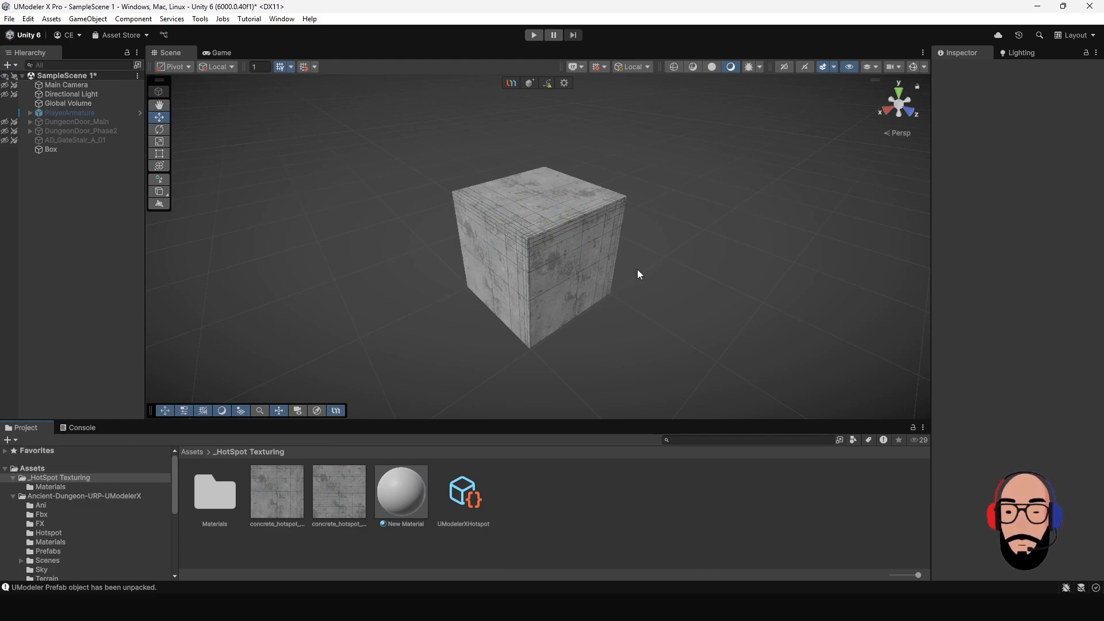
pyautogui.keyDown('alt'); pyautogui.moveTo(638, 272); pyautogui.dragTo(498, 277); pyautogui.keyUp('alt')
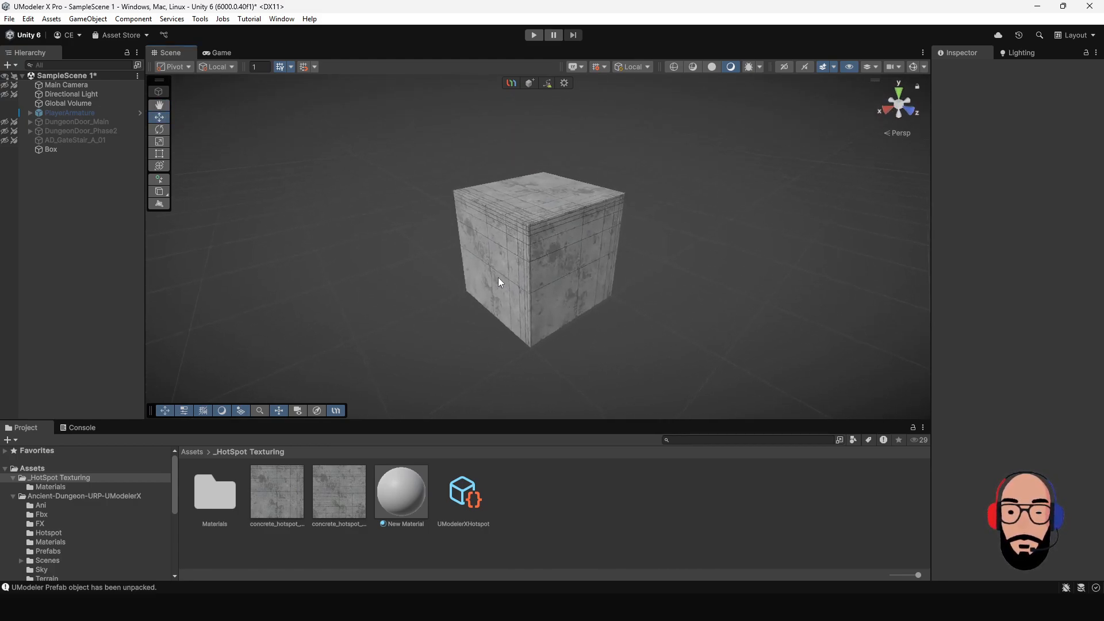
pyautogui.scroll(3, 566, 299)
pyautogui.moveTo(569, 326)
pyautogui.keyDown('alt'); pyautogui.mouseDown()
pyautogui.moveTo(443, 298)
pyautogui.moveTo(584, 317)
pyautogui.mouseUp(); pyautogui.keyUp('alt')
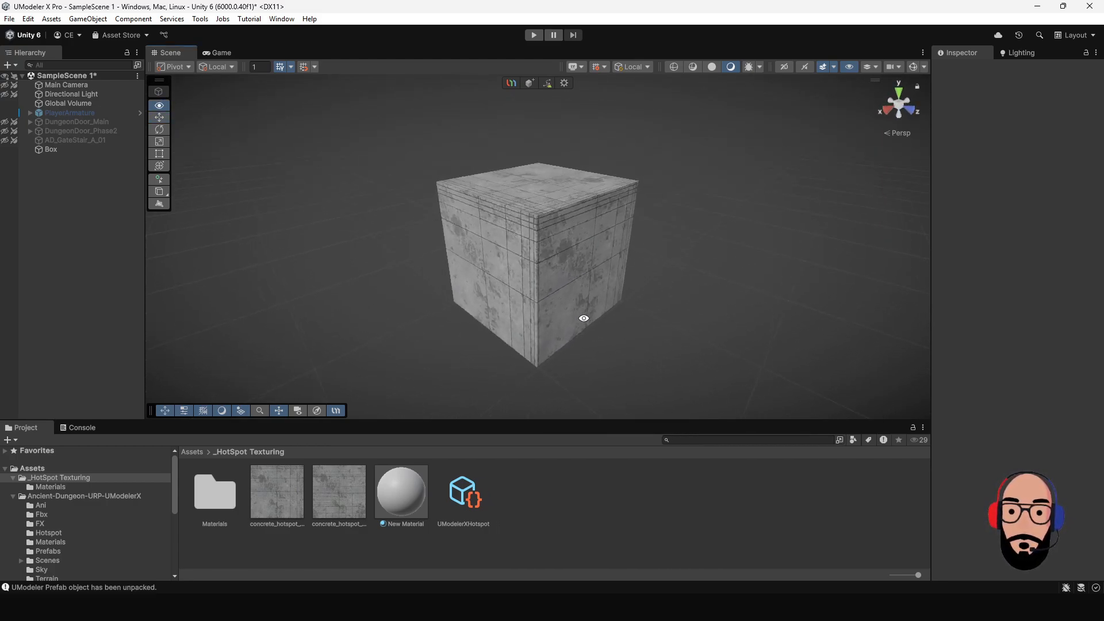
pyautogui.scroll(-3, 575, 270)
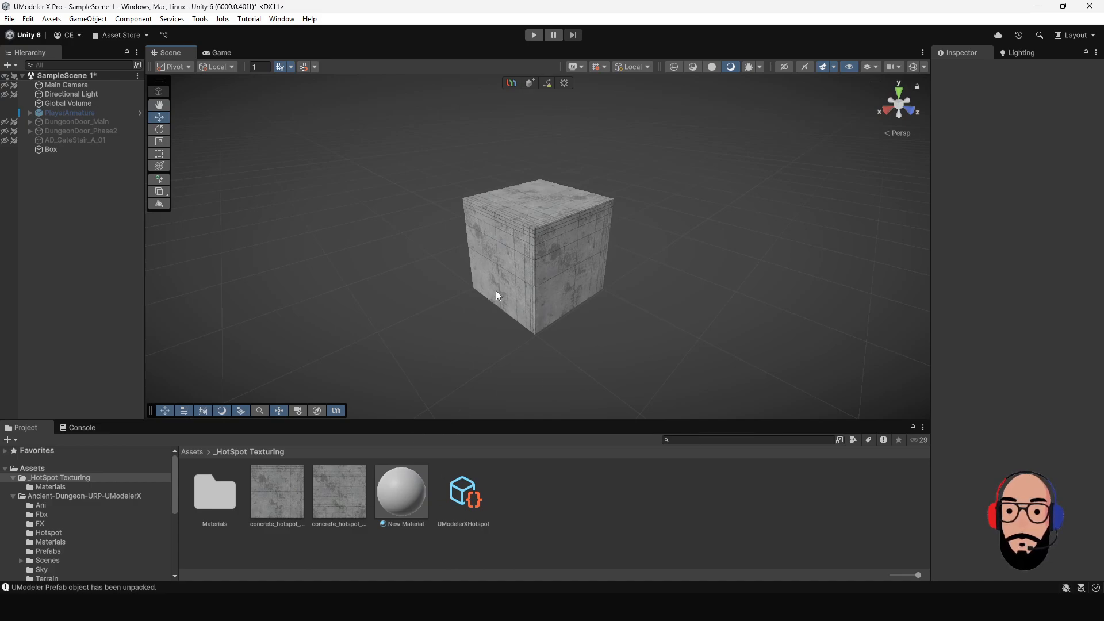
pyautogui.click(549, 240)
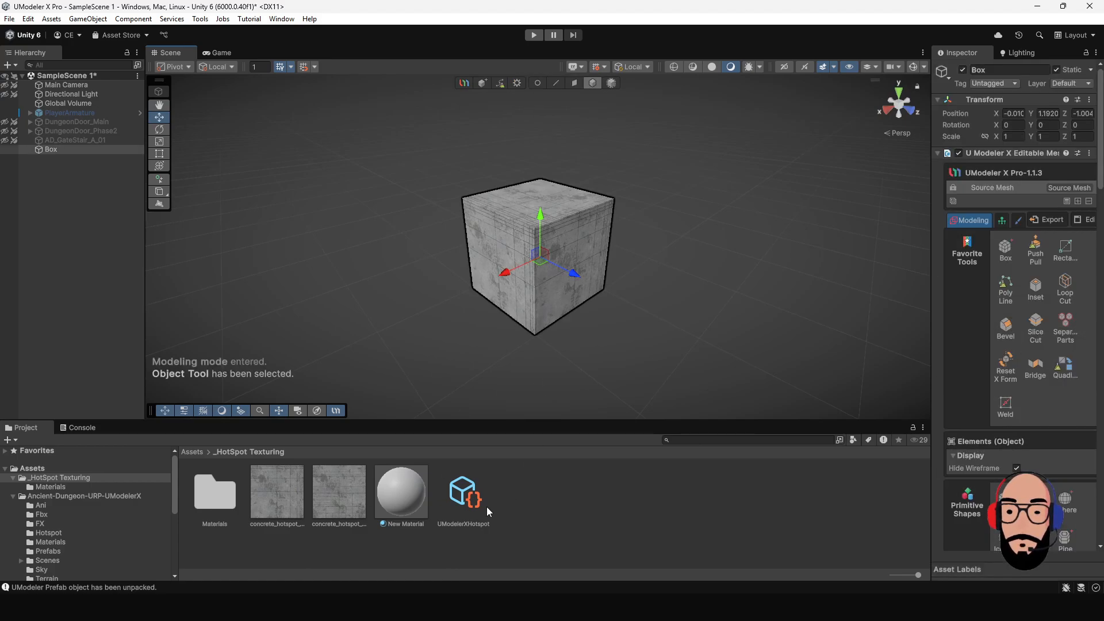
# Step: Open the UModelerXHotspot asset in the HotspotLayout Editor and enlarge the editor window
pyautogui.click(470, 499)
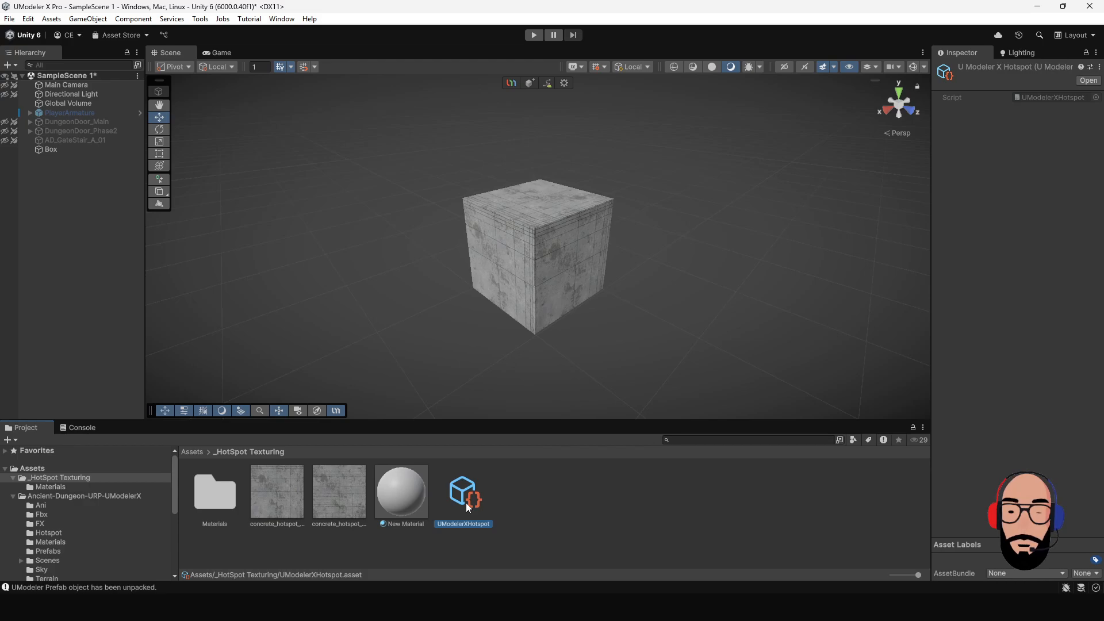
pyautogui.doubleClick(469, 498)
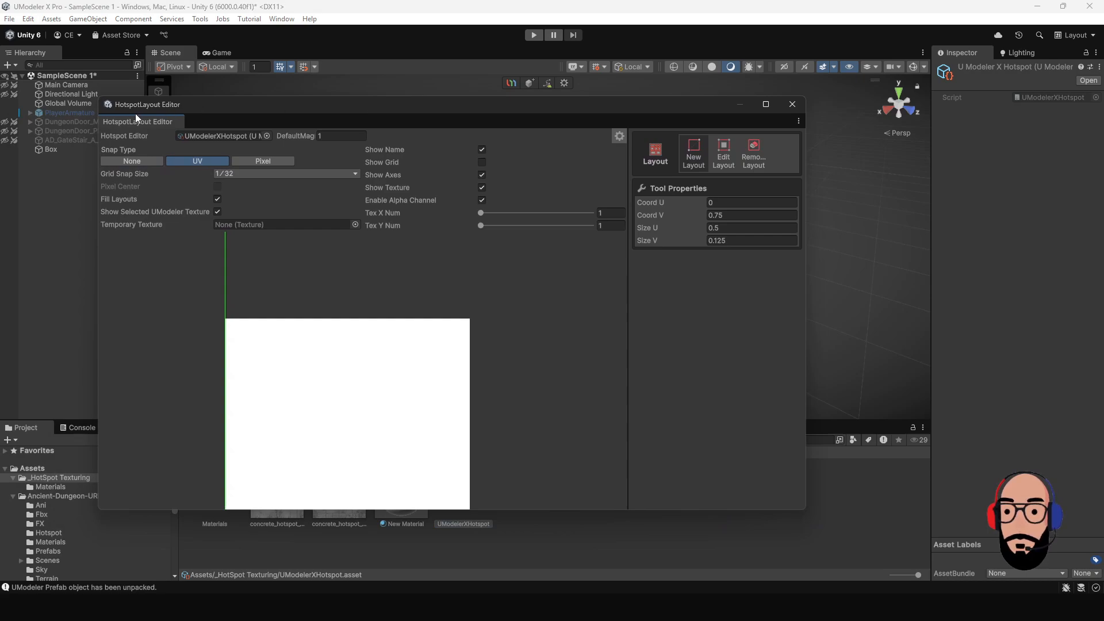
pyautogui.moveTo(290, 109); pyautogui.dragTo(295, 98)
pyautogui.moveTo(811, 499); pyautogui.dragTo(921, 551)
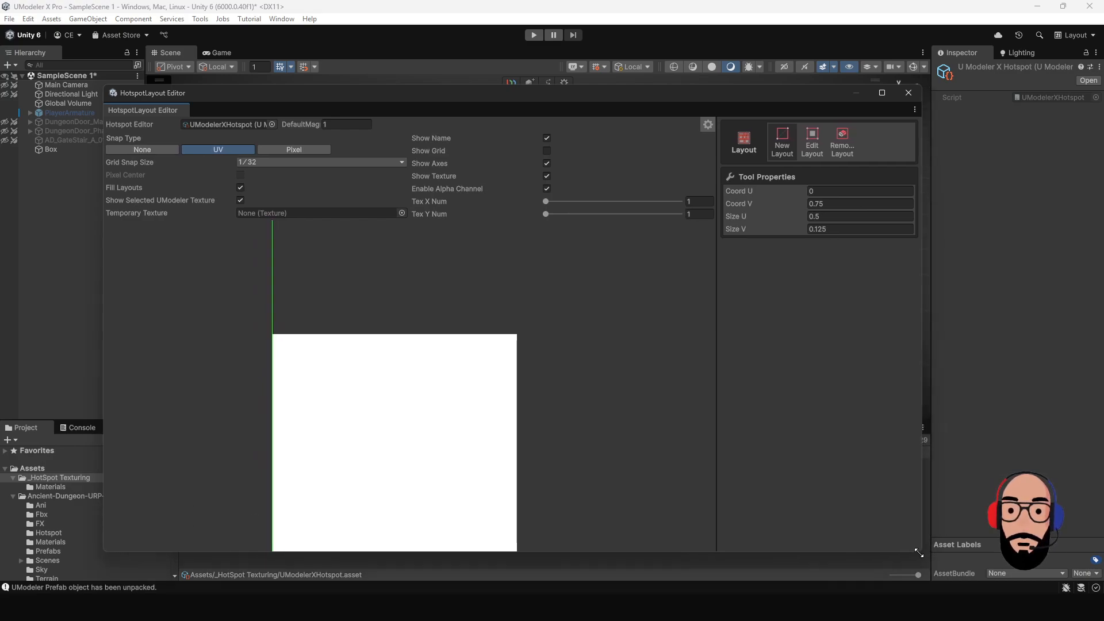
# Step: Hide the layout editor's snap and display settings and show them again
pyautogui.click(706, 126)
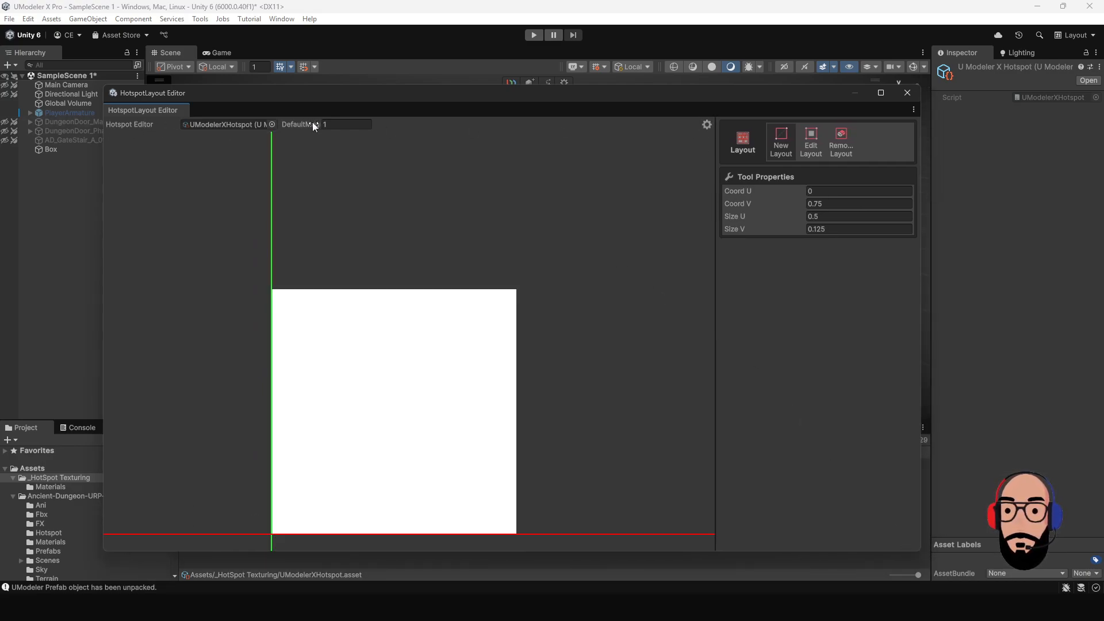
pyautogui.click(707, 125)
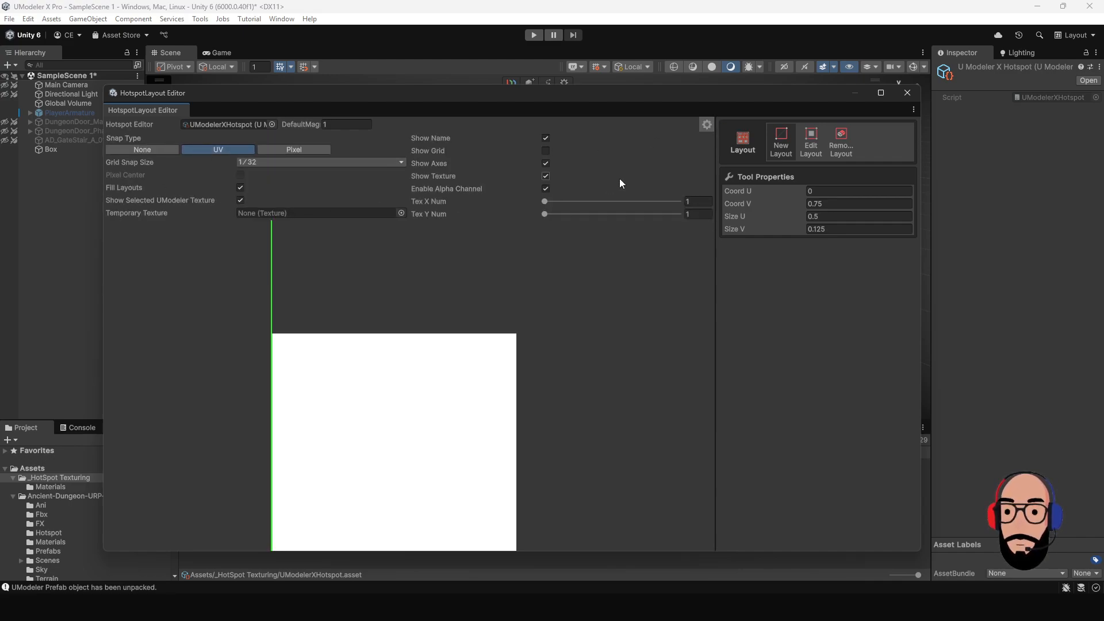
pyautogui.scroll(-2, 440, 429)
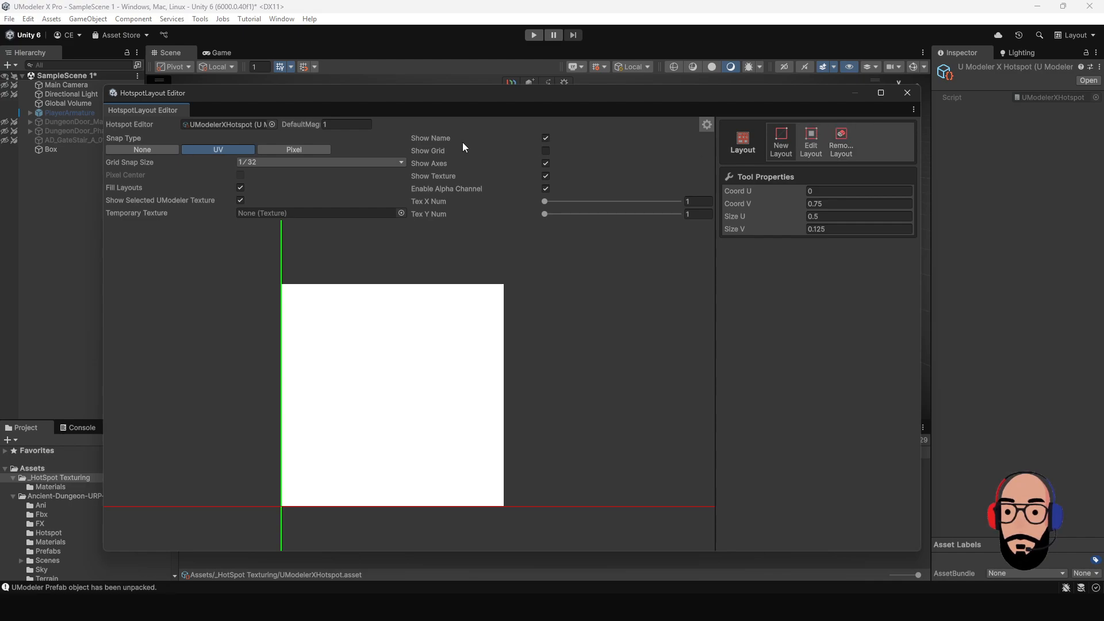
# Step: Select the box in the scene and inspect how its concrete texture appears in the hotspot layout editor
pyautogui.moveTo(515, 95); pyautogui.dragTo(515, 347)
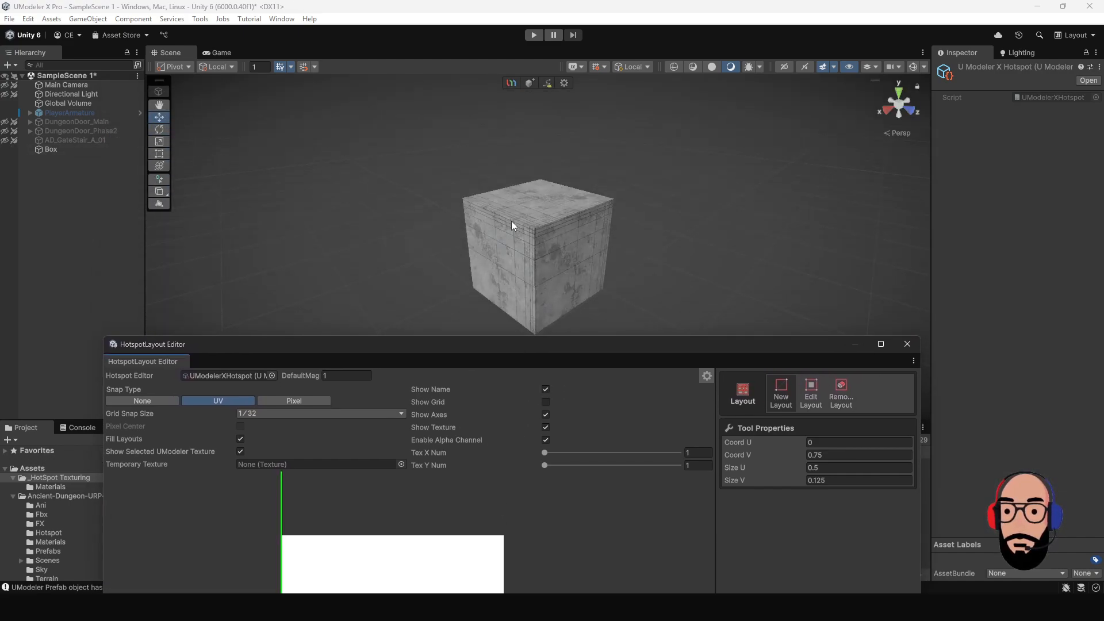
pyautogui.click(545, 245)
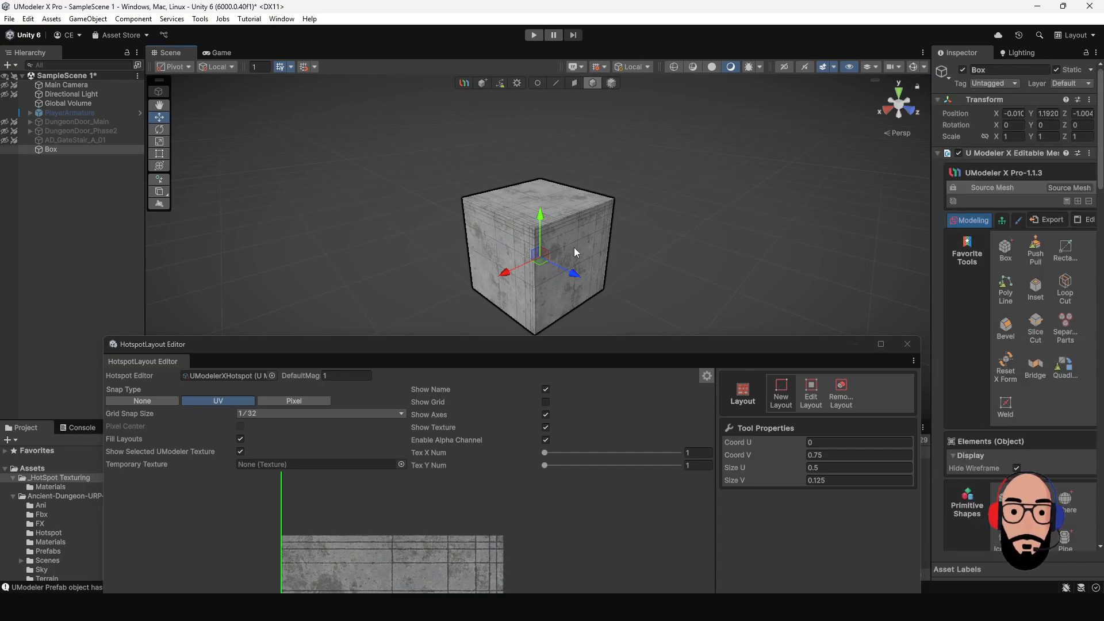
pyautogui.keyDown('alt'); pyautogui.moveTo(641, 254); pyautogui.dragTo(688, 234); pyautogui.keyUp('alt')
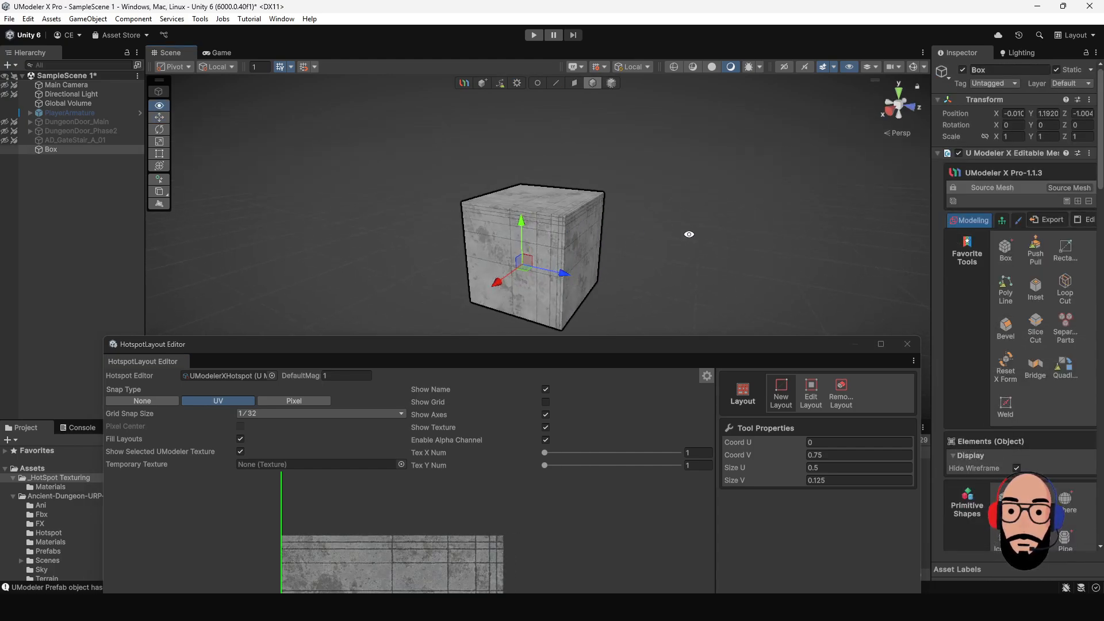
pyautogui.moveTo(647, 335); pyautogui.dragTo(606, 125)
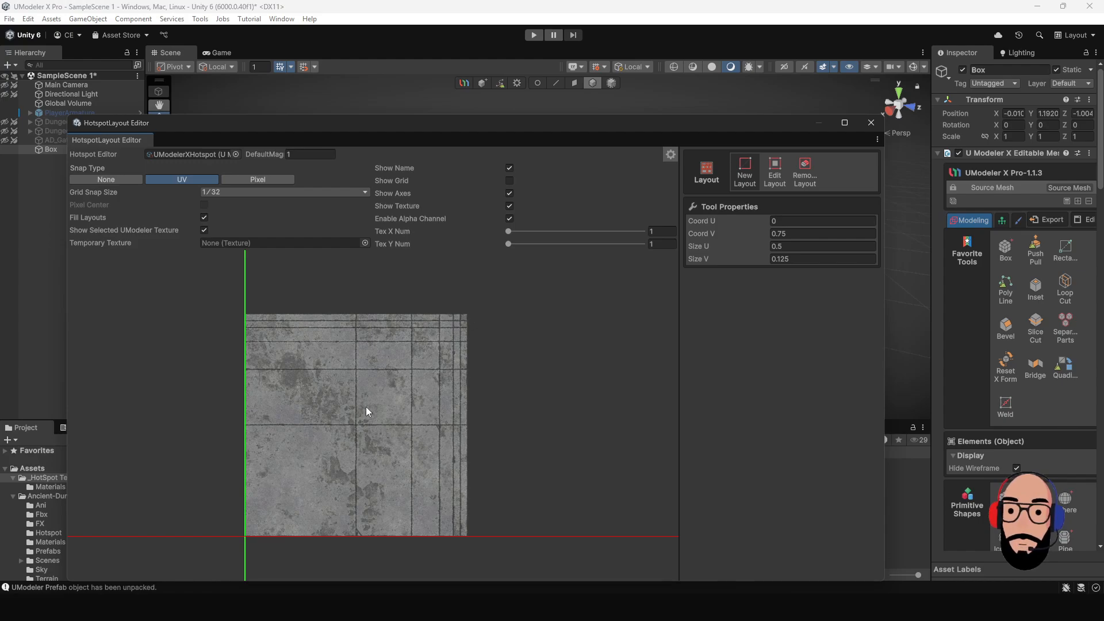
pyautogui.moveTo(448, 131); pyautogui.dragTo(466, 343)
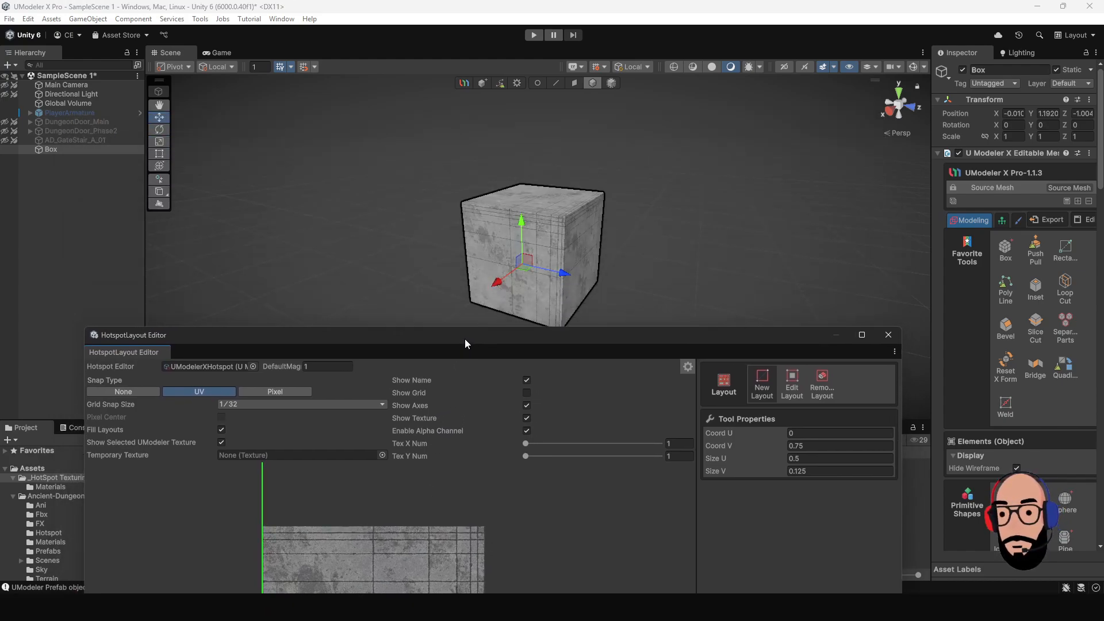
# Step: Deselect the box and assign the concrete_hotspot_01 texture as the layout editor's Temporary Texture
pyautogui.click(396, 248)
pyautogui.moveTo(350, 344); pyautogui.dragTo(443, 113)
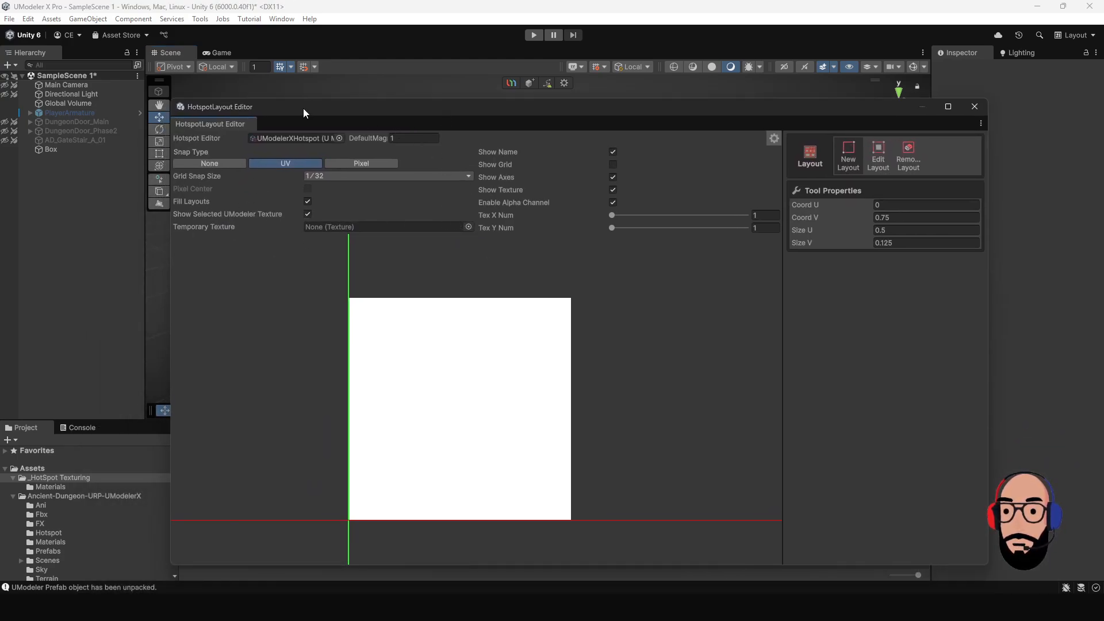
pyautogui.moveTo(304, 113); pyautogui.dragTo(495, 98)
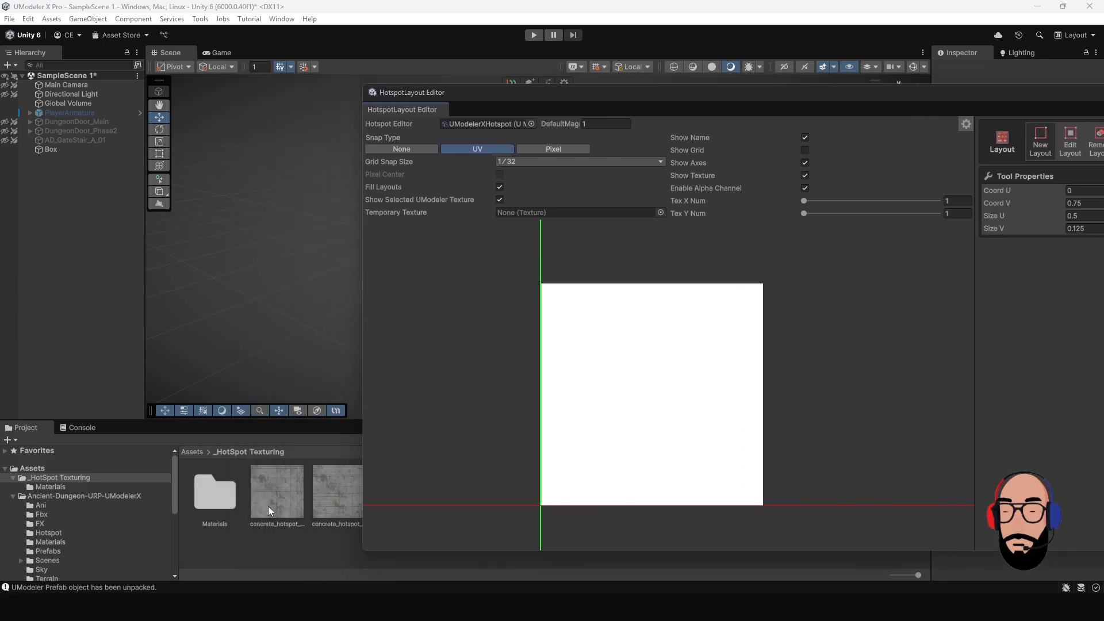
pyautogui.moveTo(268, 506); pyautogui.dragTo(567, 216)
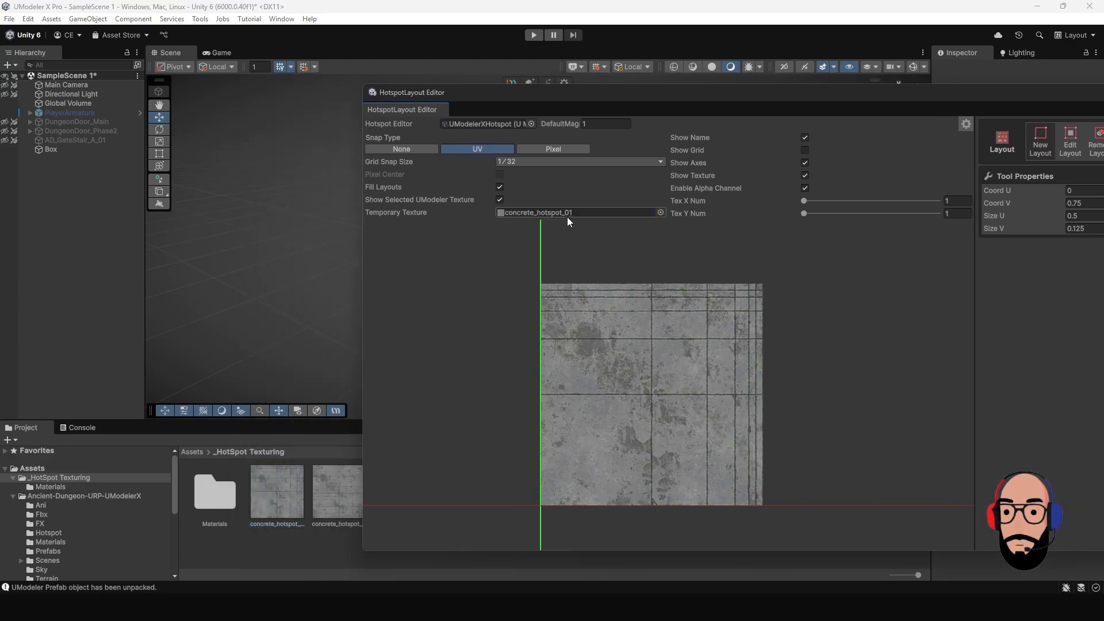
pyautogui.moveTo(620, 91); pyautogui.dragTo(422, 302)
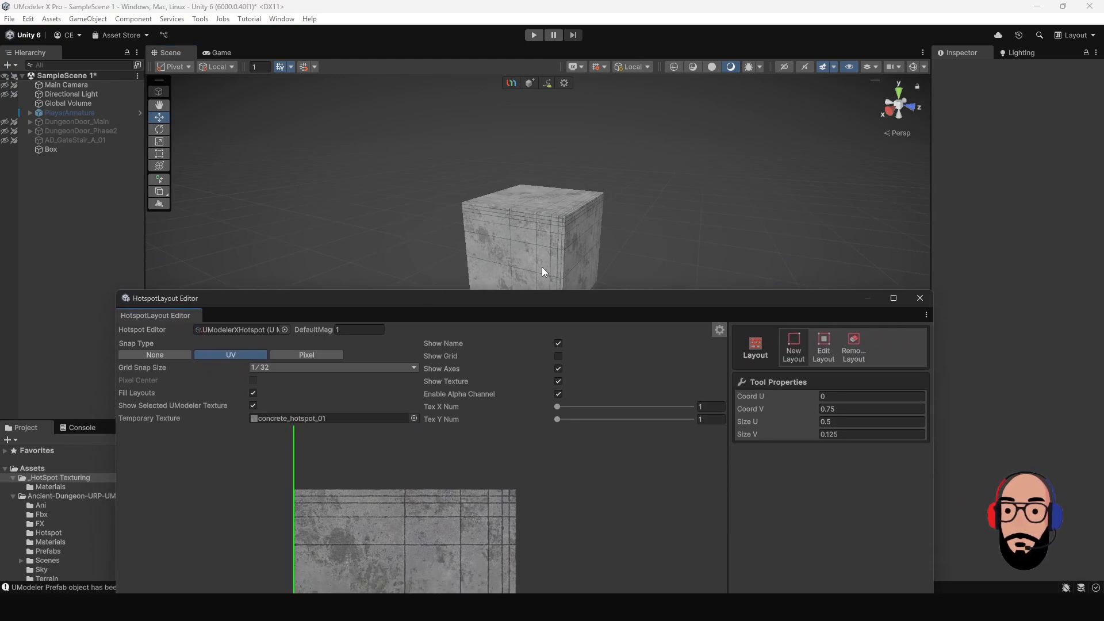
pyautogui.moveTo(491, 295); pyautogui.dragTo(501, 112)
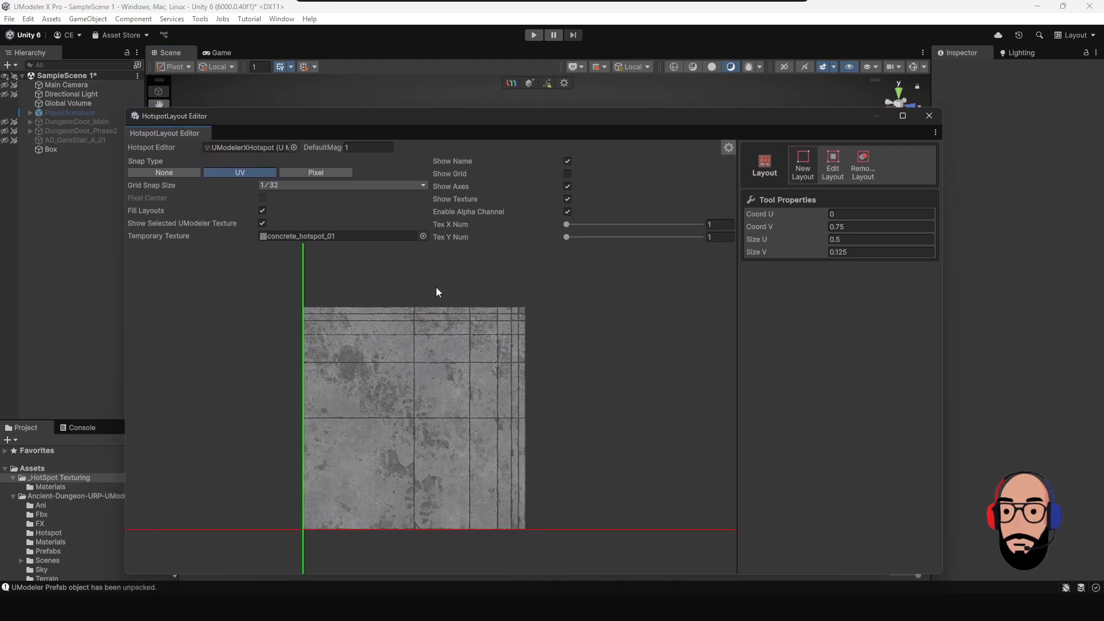
# Step: Try drawing three freehand layout rectangles on the concrete texture, and undo them all
pyautogui.moveTo(345, 335); pyautogui.dragTo(427, 390)
pyautogui.moveTo(338, 418); pyautogui.dragTo(429, 459)
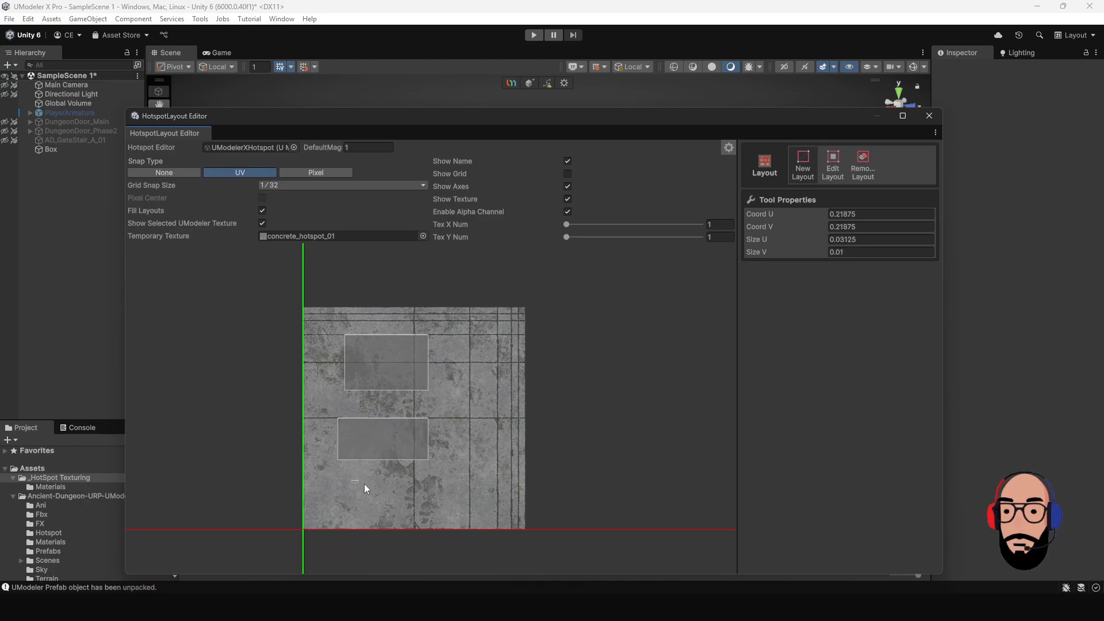
pyautogui.moveTo(353, 481); pyautogui.dragTo(455, 502)
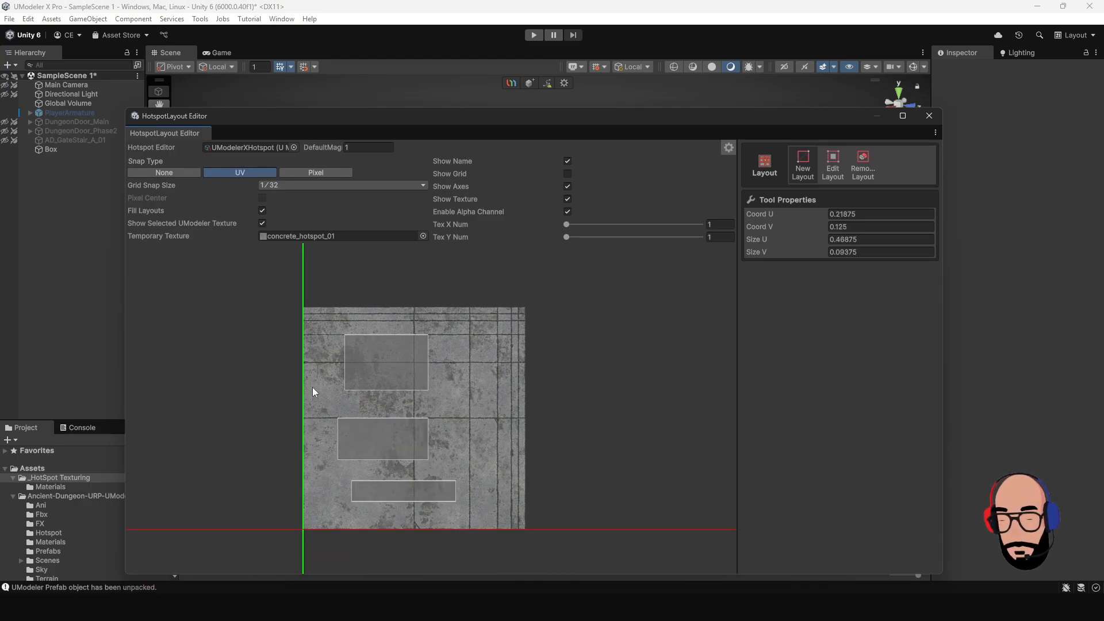
pyautogui.hotkey('ctrl', 'z')
pyautogui.hotkey('ctrl', 'z')
pyautogui.hotkey('ctrl', 'z')
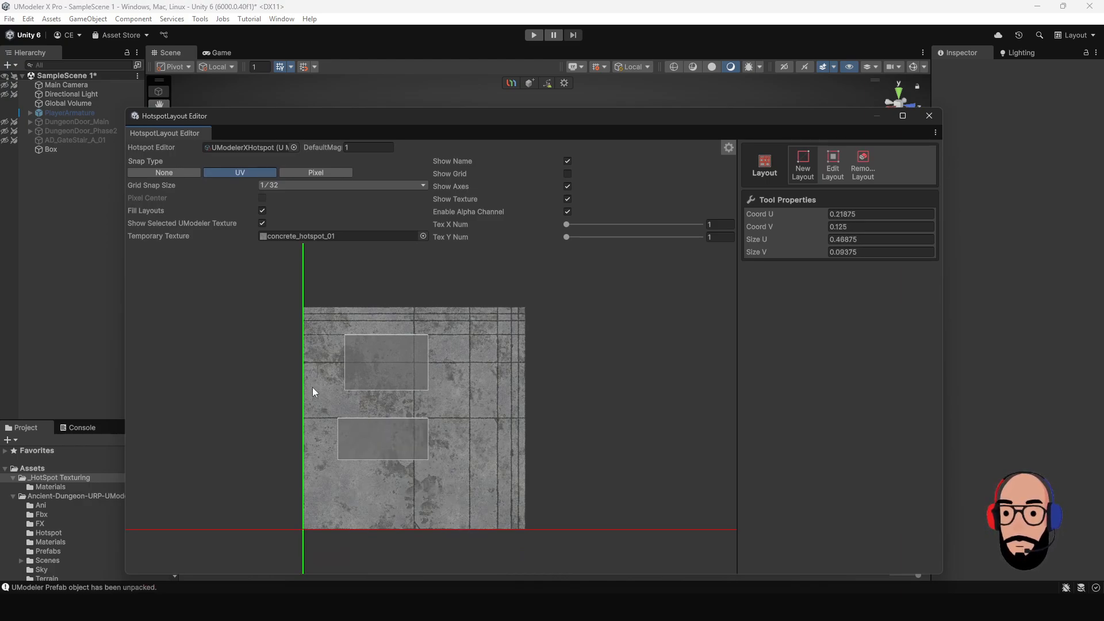
# Step: Locate the UModelerXHotspot asset in the project and check it against the asset assigned to the layout editor
pyautogui.moveTo(454, 123); pyautogui.dragTo(468, 86)
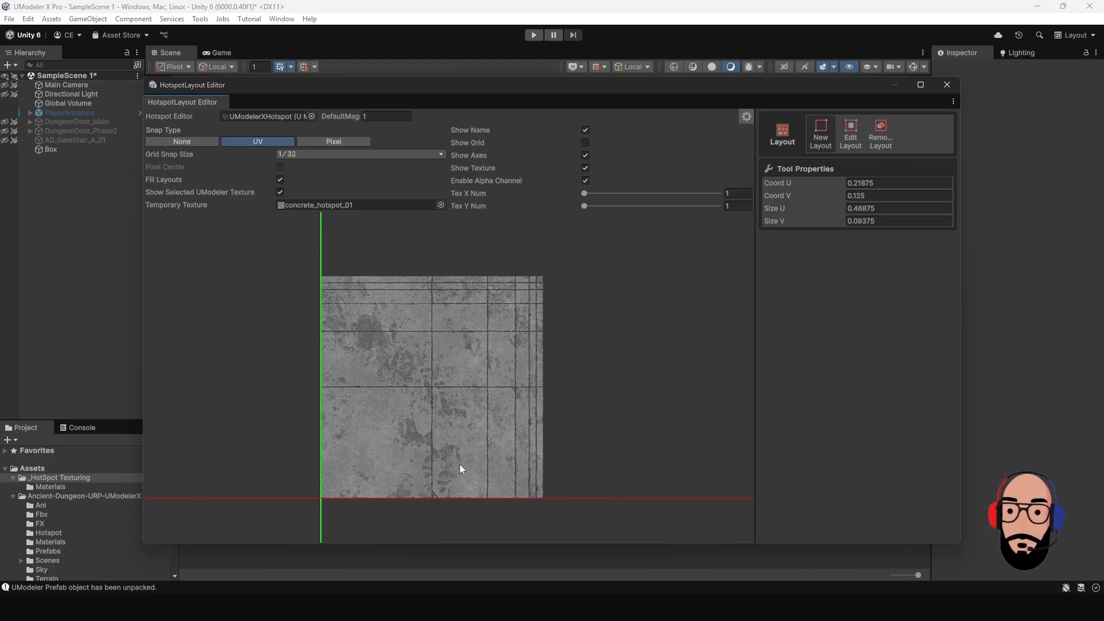
pyautogui.moveTo(562, 91); pyautogui.dragTo(0, 104)
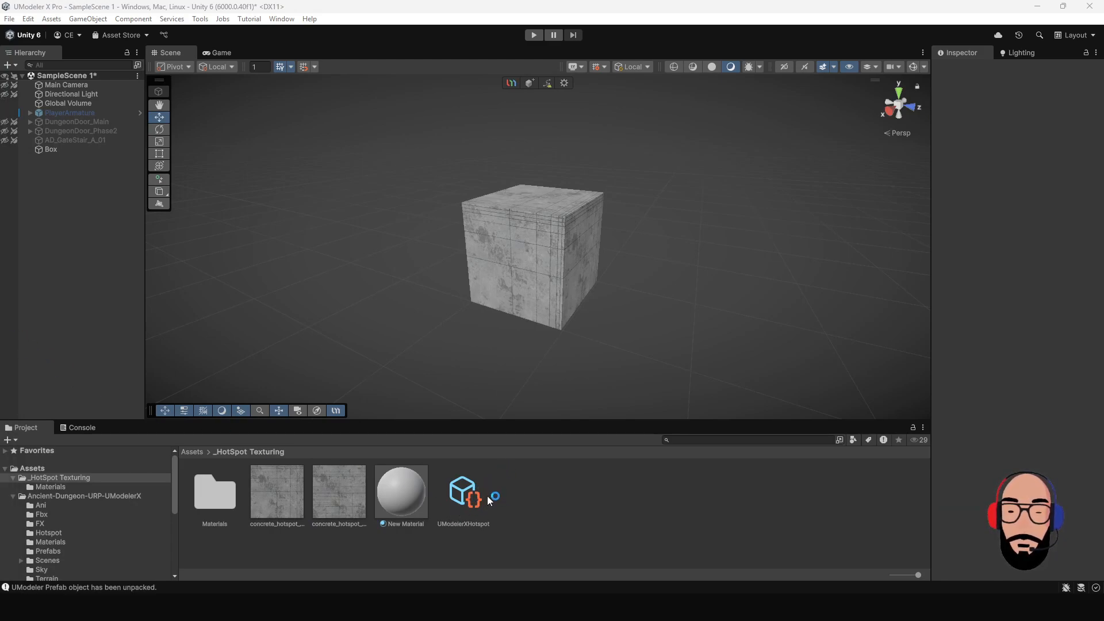
pyautogui.click(465, 495)
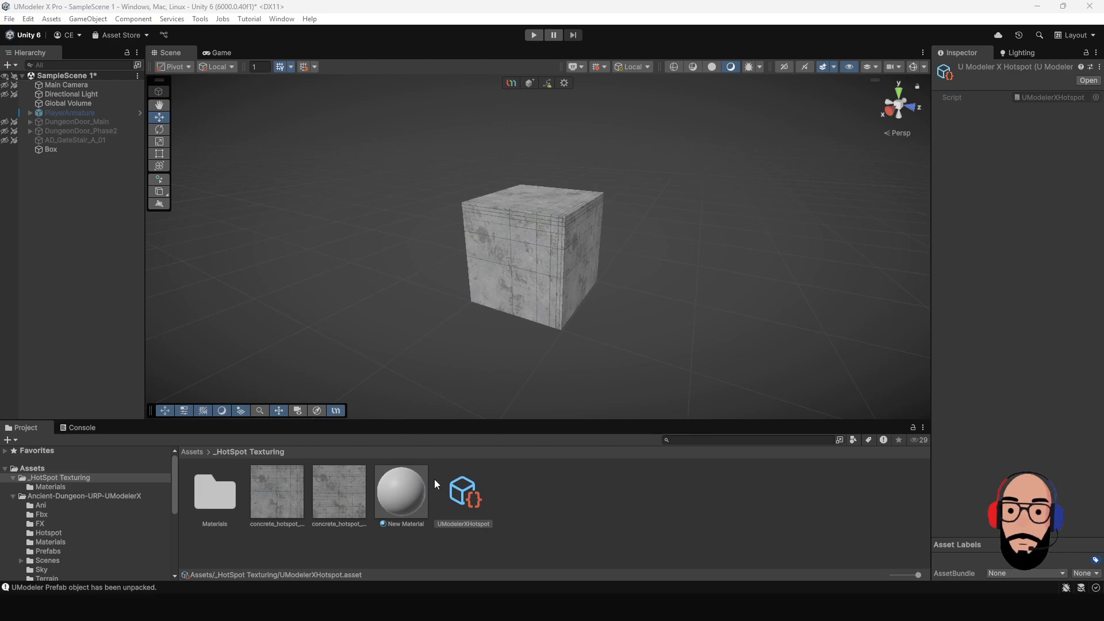
pyautogui.moveTo(0, 99); pyautogui.dragTo(684, 84)
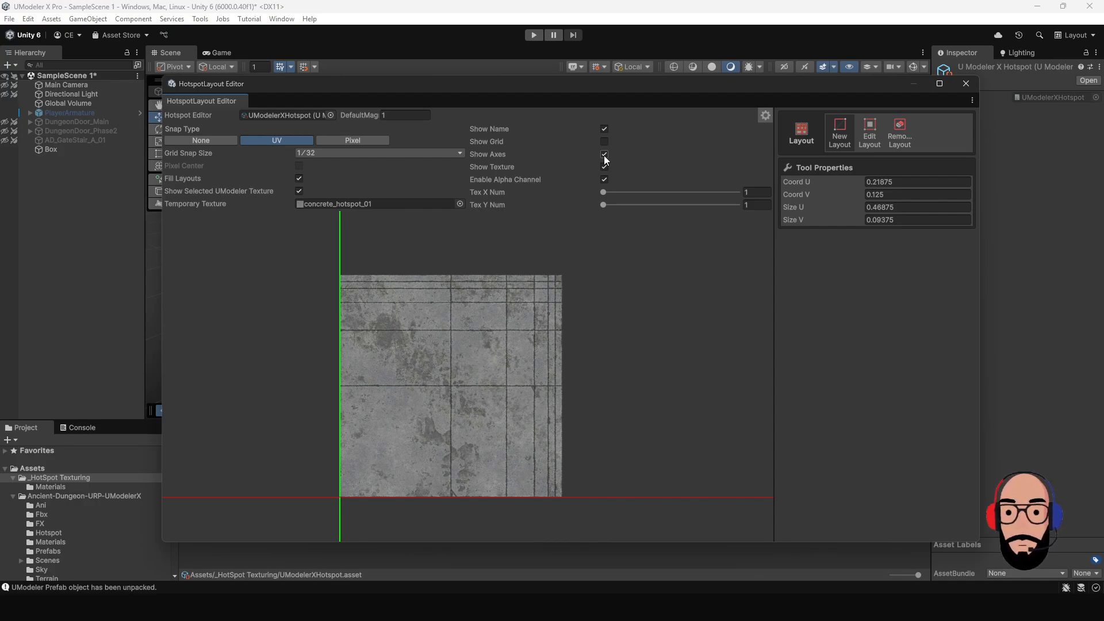
pyautogui.moveTo(492, 84); pyautogui.dragTo(468, 96)
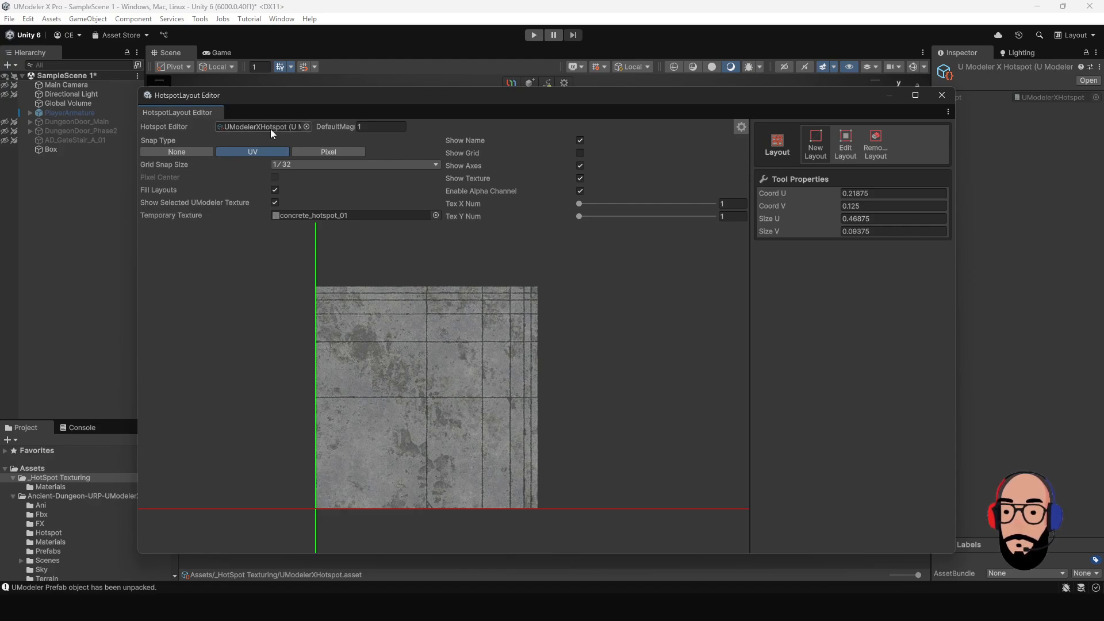
pyautogui.click(246, 127)
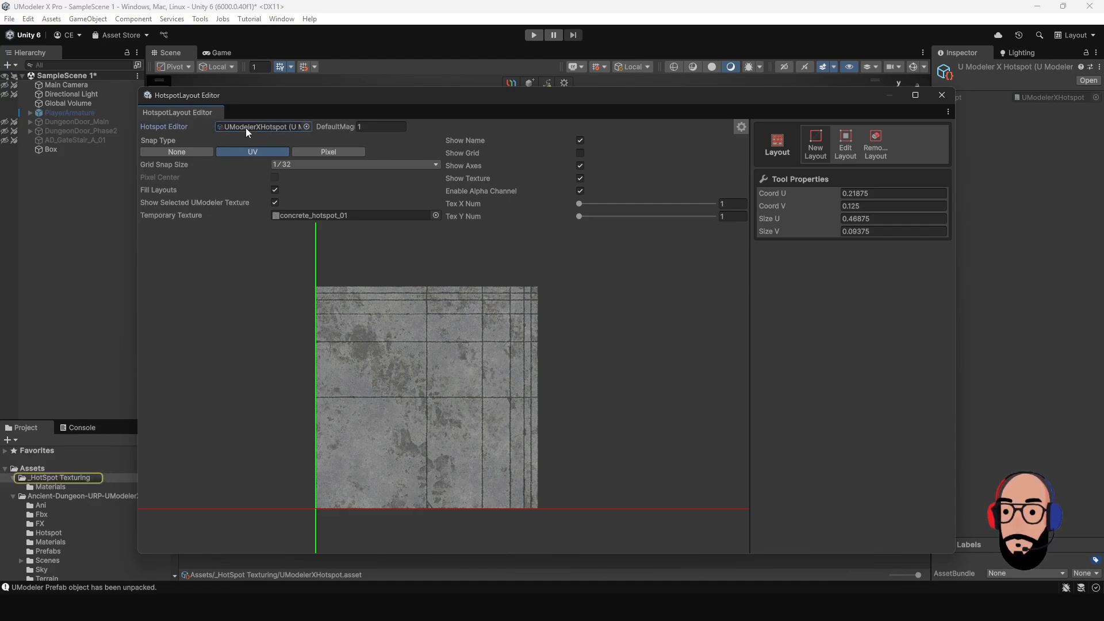
pyautogui.moveTo(277, 92); pyautogui.dragTo(387, 88)
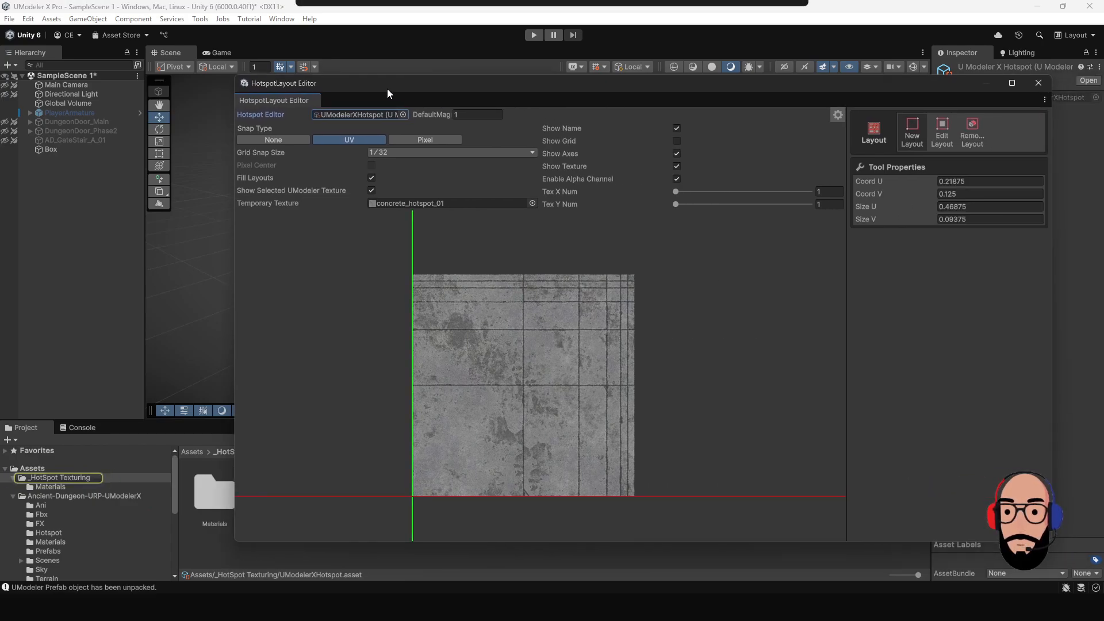
# Step: Try drawing one layout rectangle each with the None, UV and Pixel snap types, and undo all three
pyautogui.click(268, 141)
pyautogui.scroll(5, 443, 309)
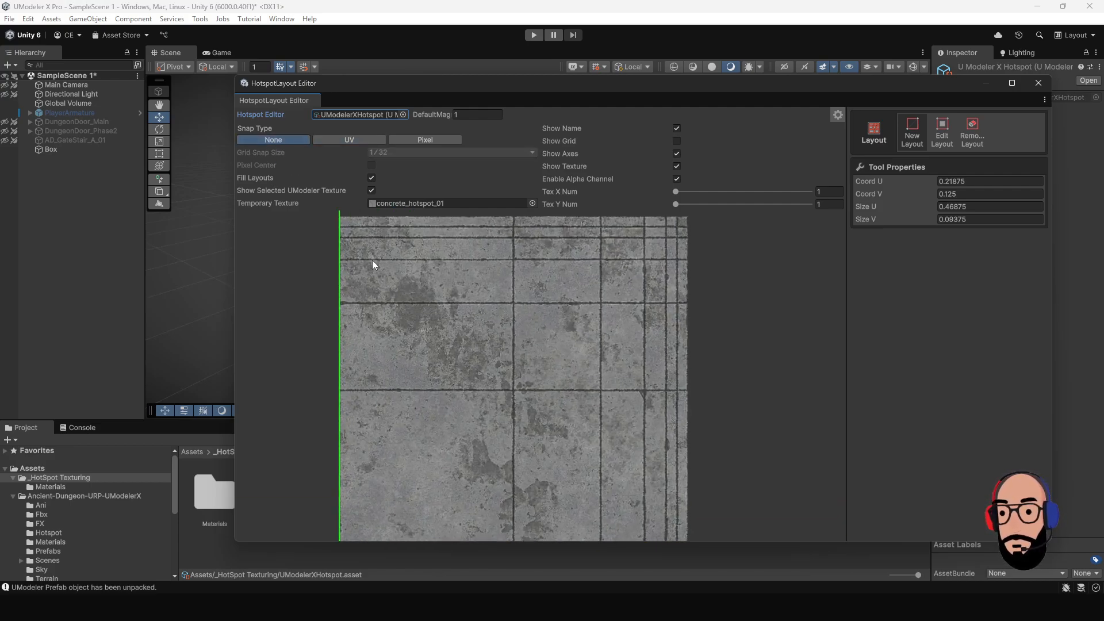
pyautogui.moveTo(371, 260); pyautogui.dragTo(521, 334)
pyautogui.click(352, 141)
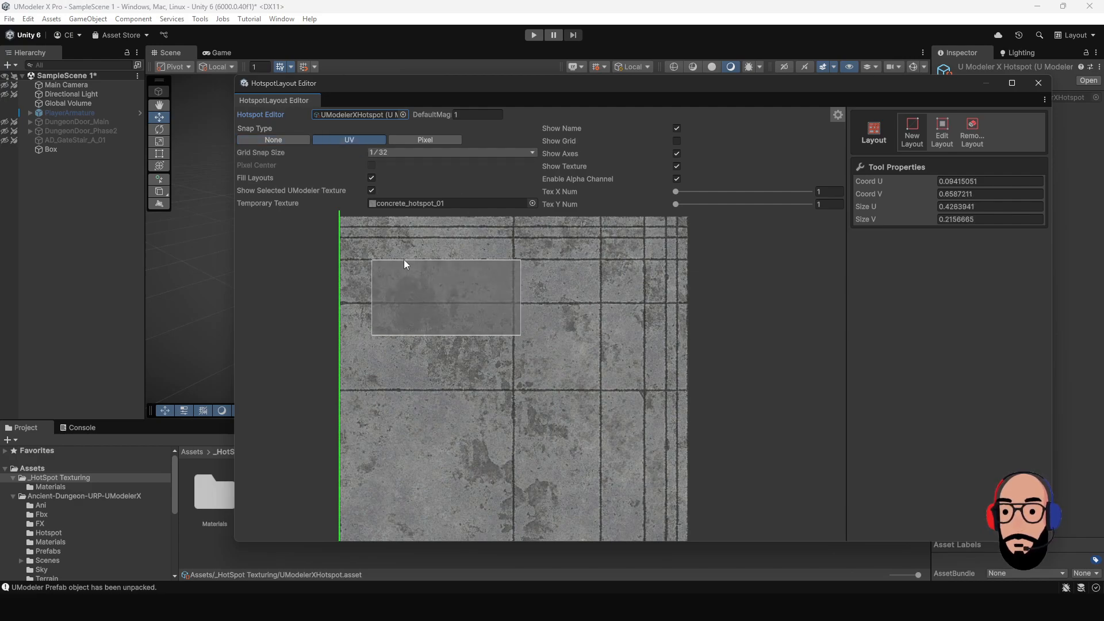
pyautogui.moveTo(372, 360); pyautogui.dragTo(499, 396)
pyautogui.click(432, 140)
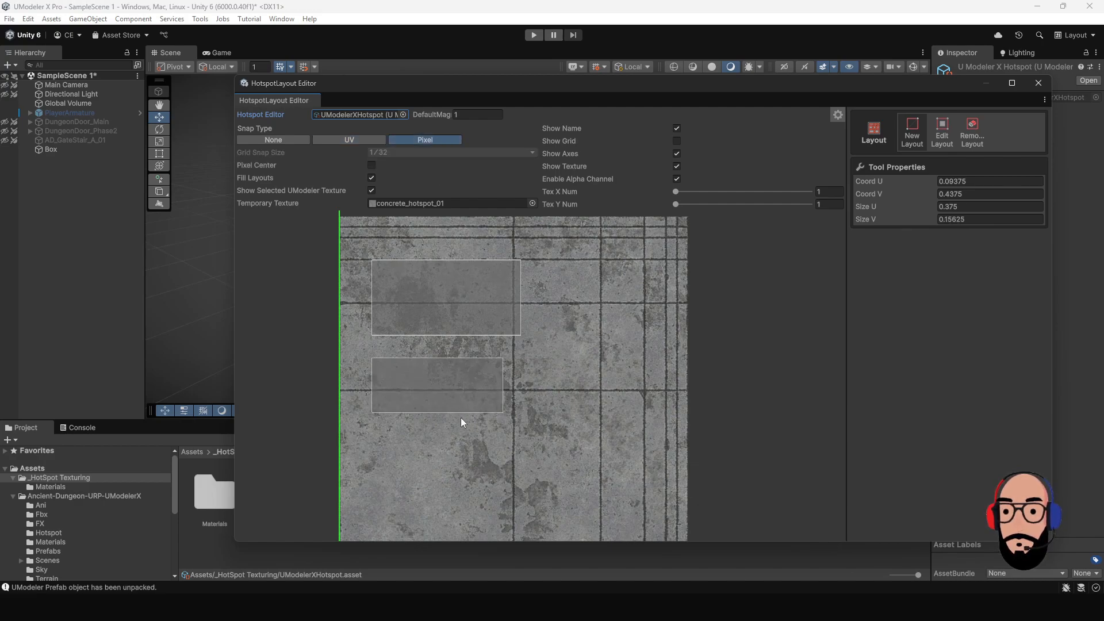
pyautogui.moveTo(406, 428); pyautogui.dragTo(523, 477)
pyautogui.hotkey('ctrl', 'z')
pyautogui.hotkey('ctrl', 'z')
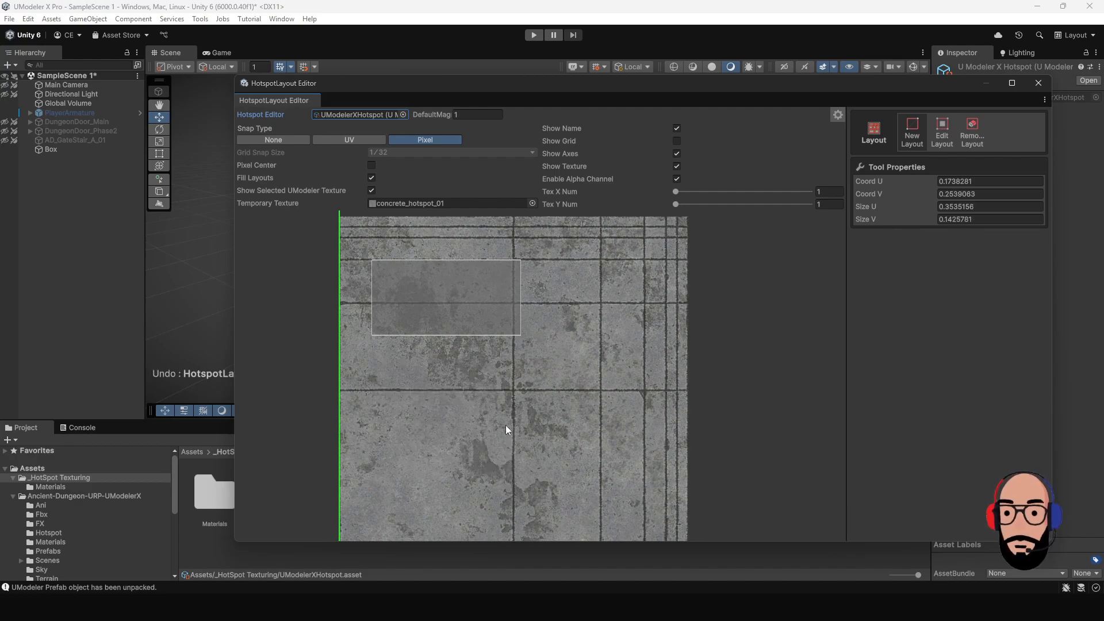
pyautogui.hotkey('ctrl', 'z')
# Step: Try the UV snap type with a 1/4 grid snap size on three adjacent 0.25 by 0.25 layouts, and undo them
pyautogui.click(353, 139)
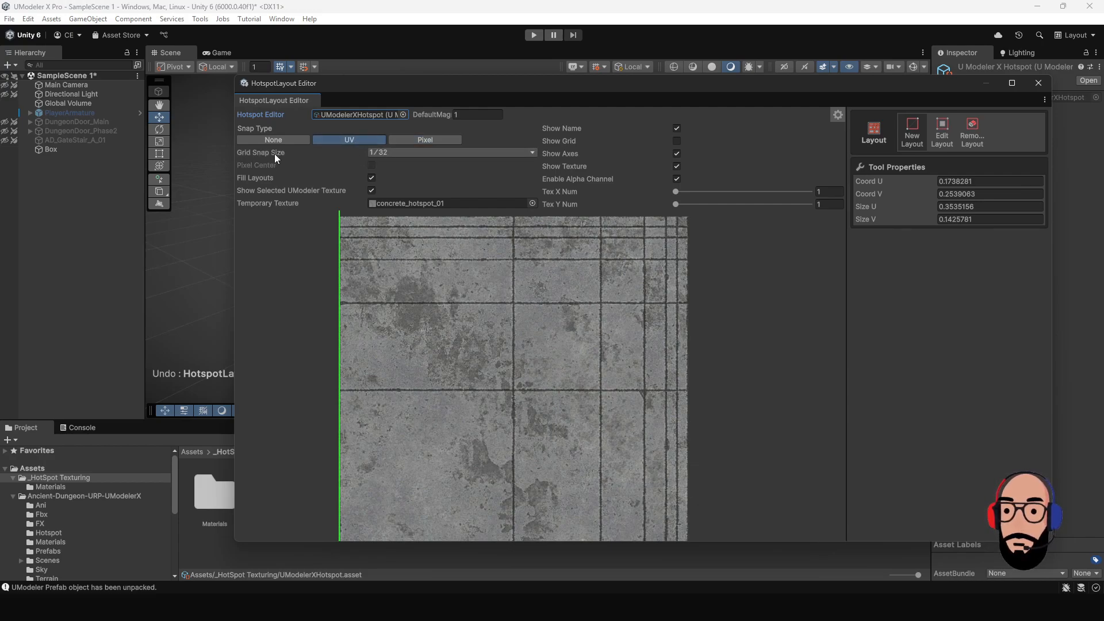
pyautogui.click(387, 152)
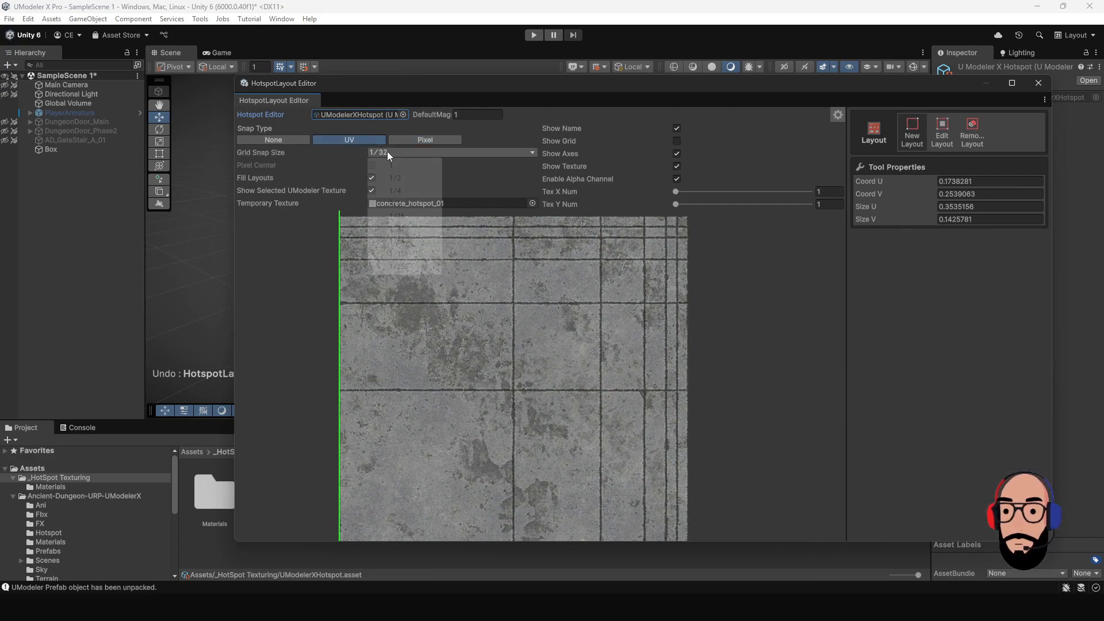
pyautogui.click(407, 192)
pyautogui.moveTo(382, 308); pyautogui.dragTo(580, 374)
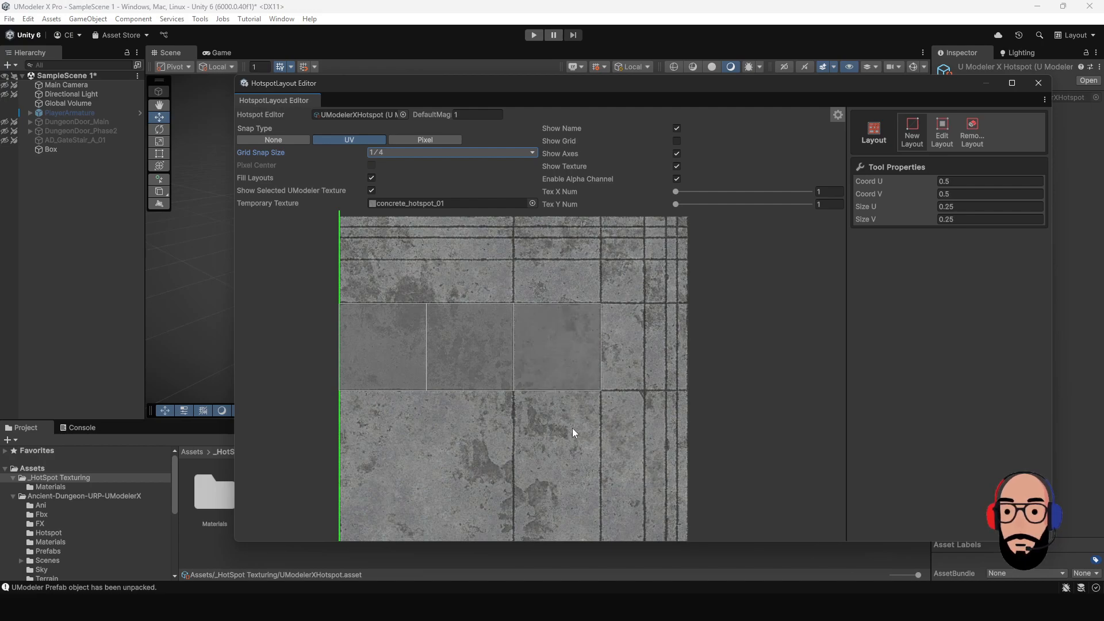
pyautogui.hotkey('ctrl', 'z')
pyautogui.hotkey('ctrl', 'z')
pyautogui.hotkey('ctrl', 'z')
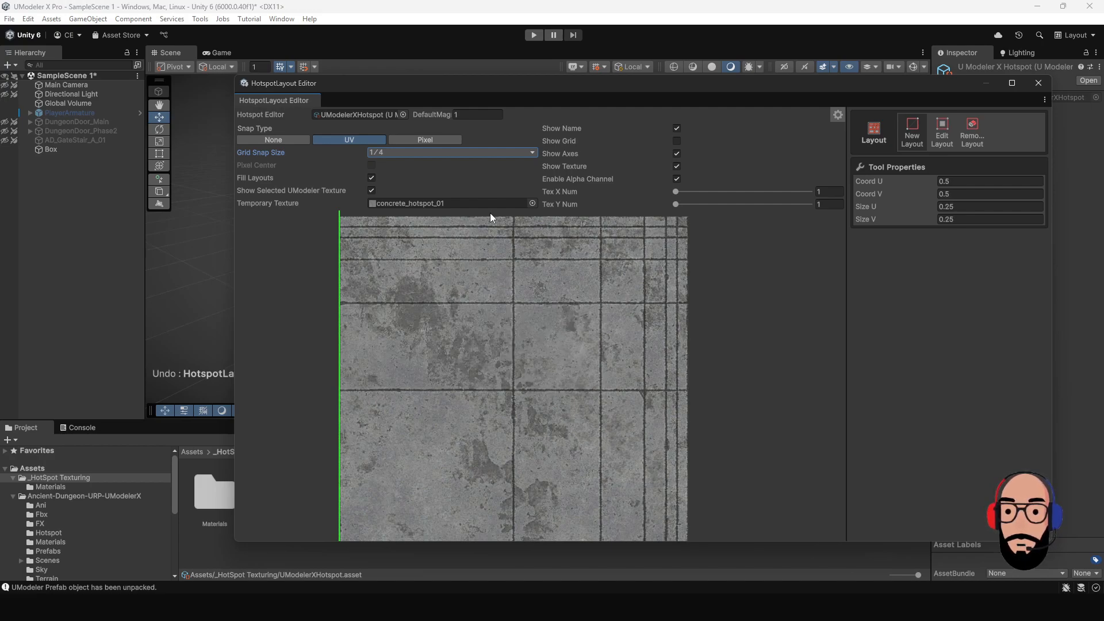
# Step: Try a 1/2 grid snap size with a layout over the texture's lower-left quarter, undo it and set the snap size to 1/32
pyautogui.click(426, 153)
pyautogui.click(402, 177)
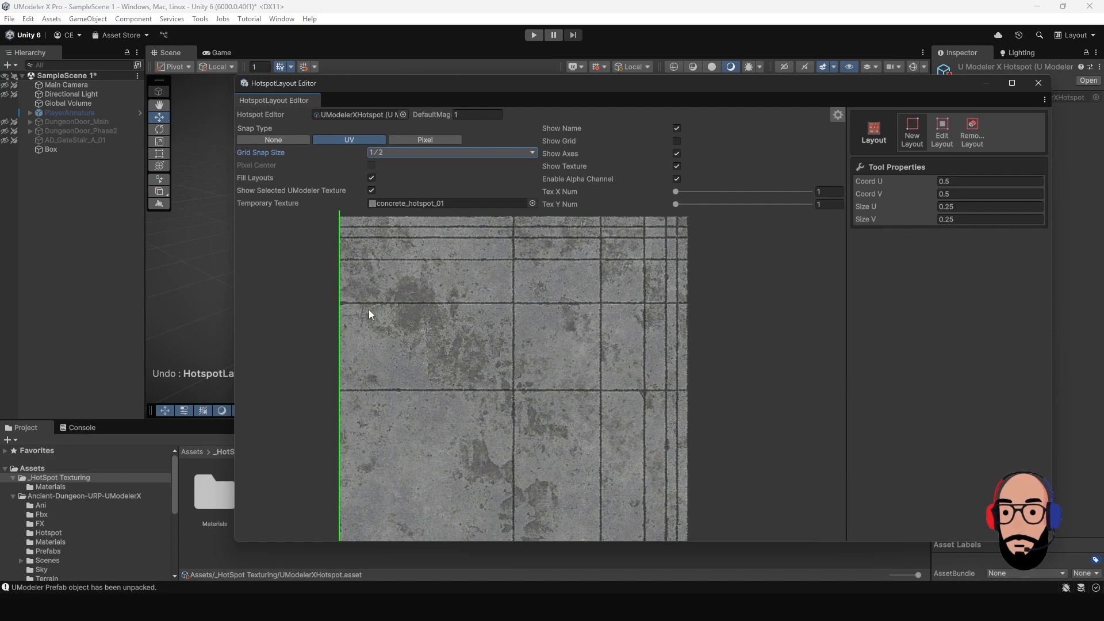
pyautogui.moveTo(368, 309); pyautogui.dragTo(481, 364)
pyautogui.moveTo(492, 438); pyautogui.dragTo(532, 509)
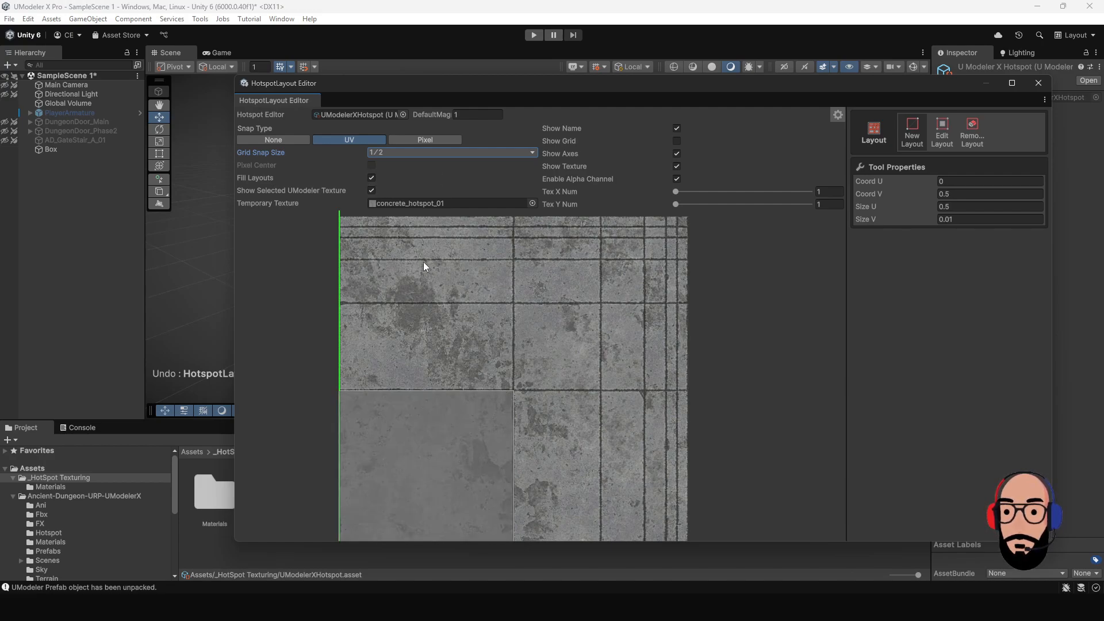
pyautogui.click(386, 151)
pyautogui.click(399, 228)
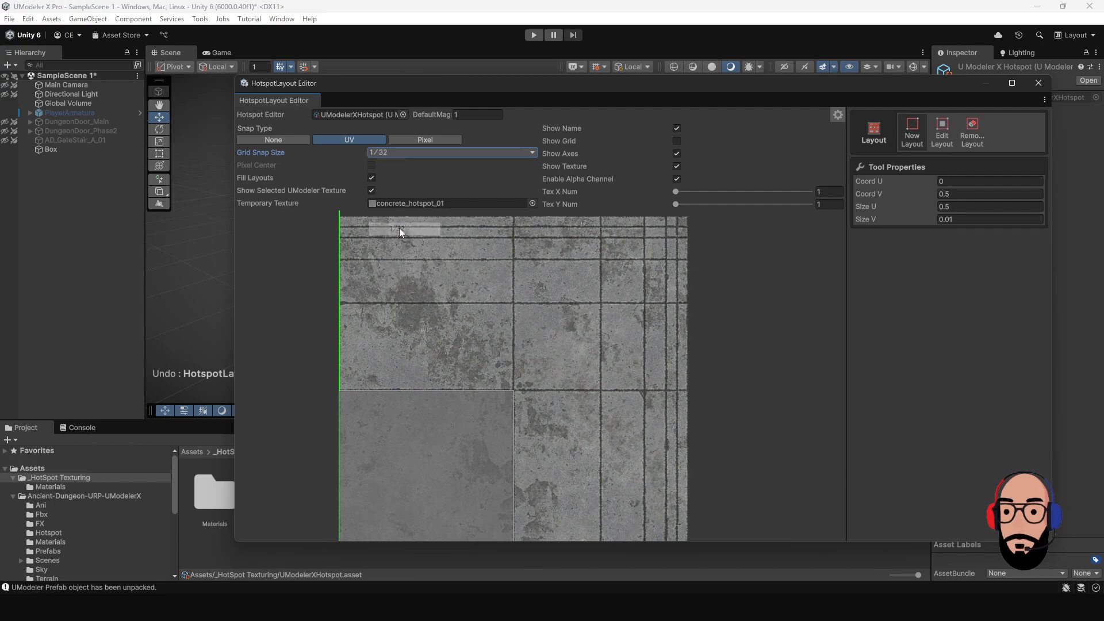
pyautogui.hotkey('ctrl', 'z')
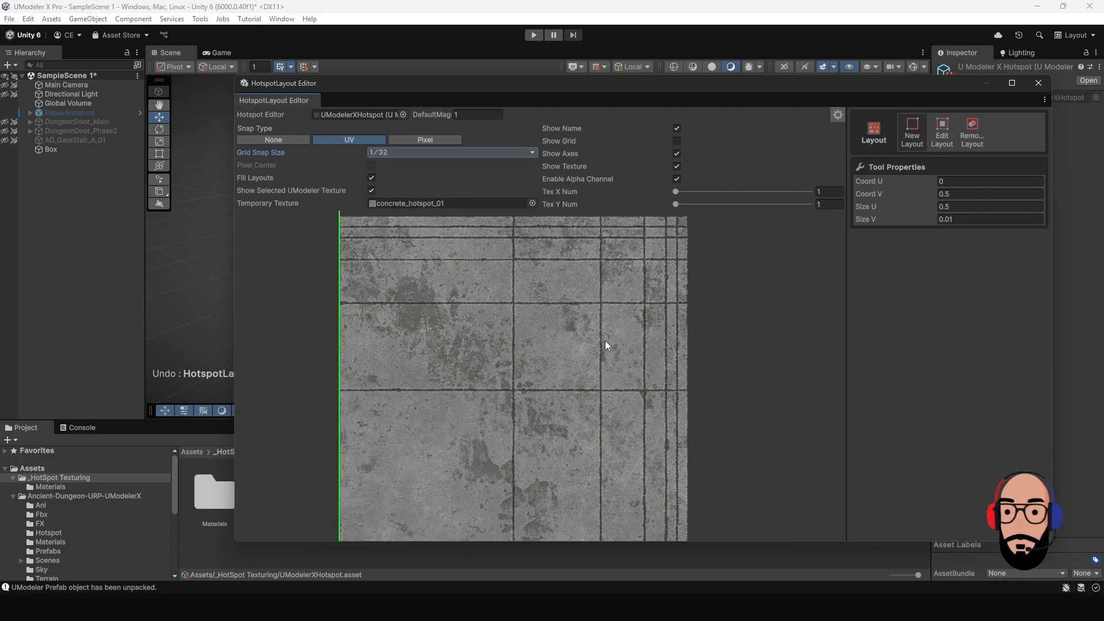
# Step: Draw snapped layout rectangles over every trim section in the upper half of the concrete texture
pyautogui.scroll(-3, 605, 345)
pyautogui.scroll(-1, 546, 379)
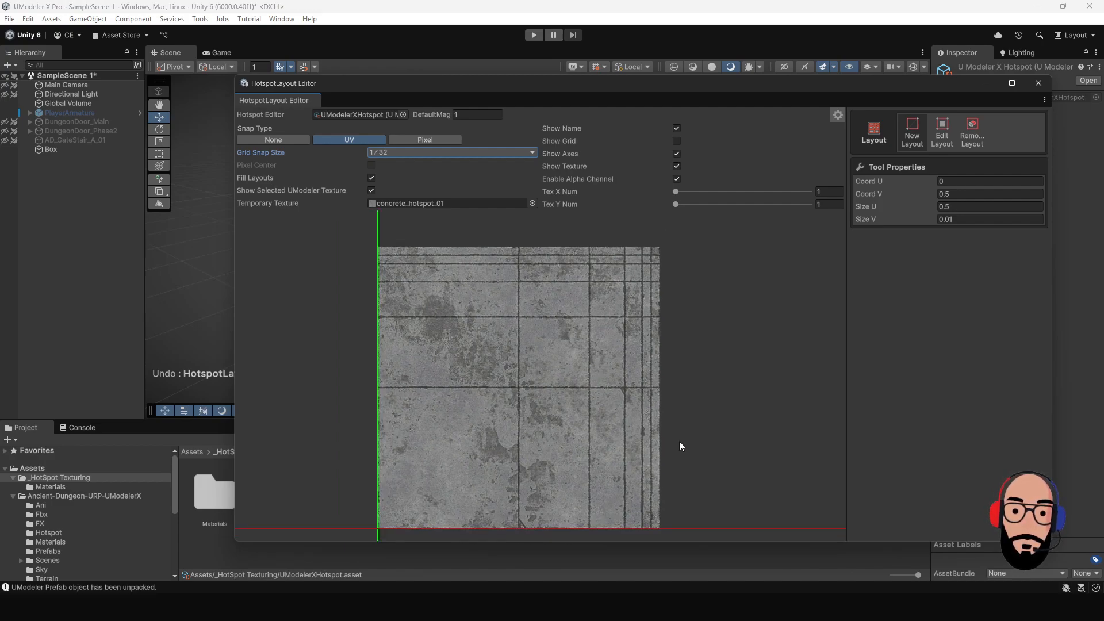
pyautogui.scroll(1, 652, 403)
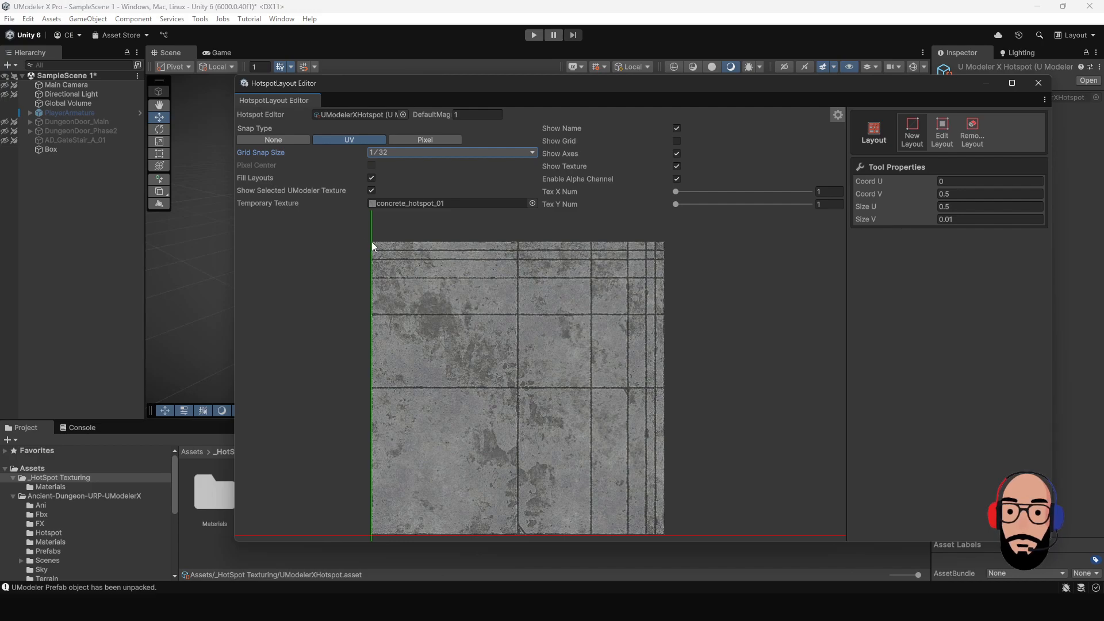
pyautogui.moveTo(372, 241); pyautogui.dragTo(592, 245)
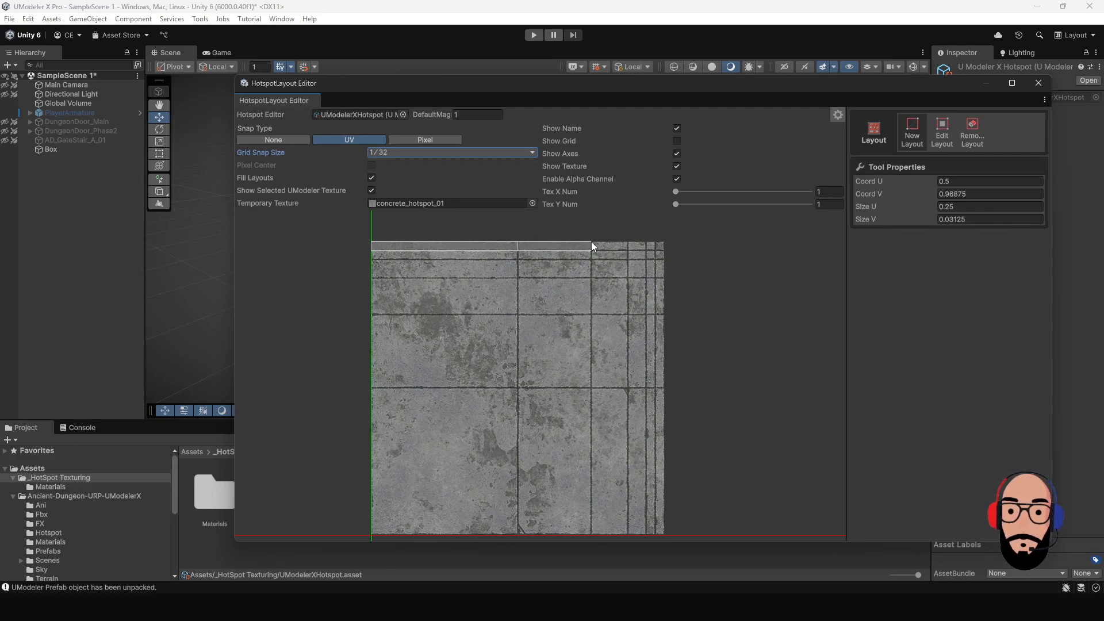
pyautogui.moveTo(592, 243)
pyautogui.mouseDown()
pyautogui.moveTo(655, 253)
pyautogui.moveTo(661, 244)
pyautogui.moveTo(632, 258)
pyautogui.mouseUp()
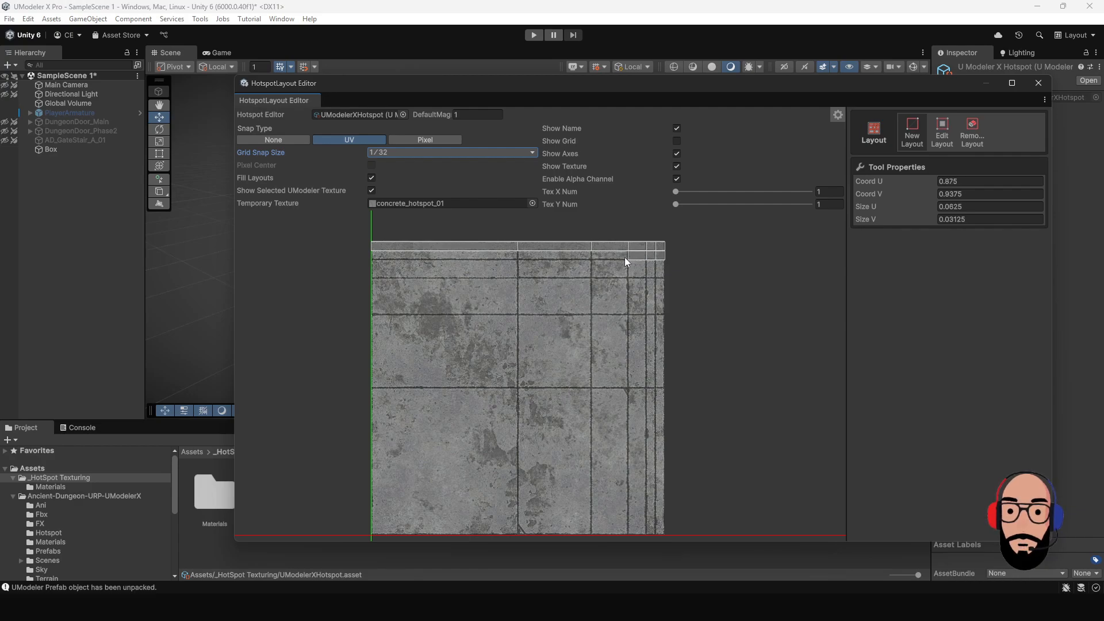
pyautogui.moveTo(591, 253)
pyautogui.mouseDown()
pyautogui.moveTo(373, 253)
pyautogui.moveTo(514, 277)
pyautogui.moveTo(585, 261)
pyautogui.moveTo(625, 273)
pyautogui.moveTo(644, 261)
pyautogui.moveTo(655, 275)
pyautogui.moveTo(662, 262)
pyautogui.moveTo(654, 312)
pyautogui.moveTo(647, 279)
pyautogui.moveTo(629, 313)
pyautogui.moveTo(589, 282)
pyautogui.moveTo(517, 313)
pyautogui.moveTo(374, 279)
pyautogui.moveTo(386, 323)
pyautogui.moveTo(515, 385)
pyautogui.moveTo(586, 315)
pyautogui.moveTo(595, 334)
pyautogui.mouseUp()
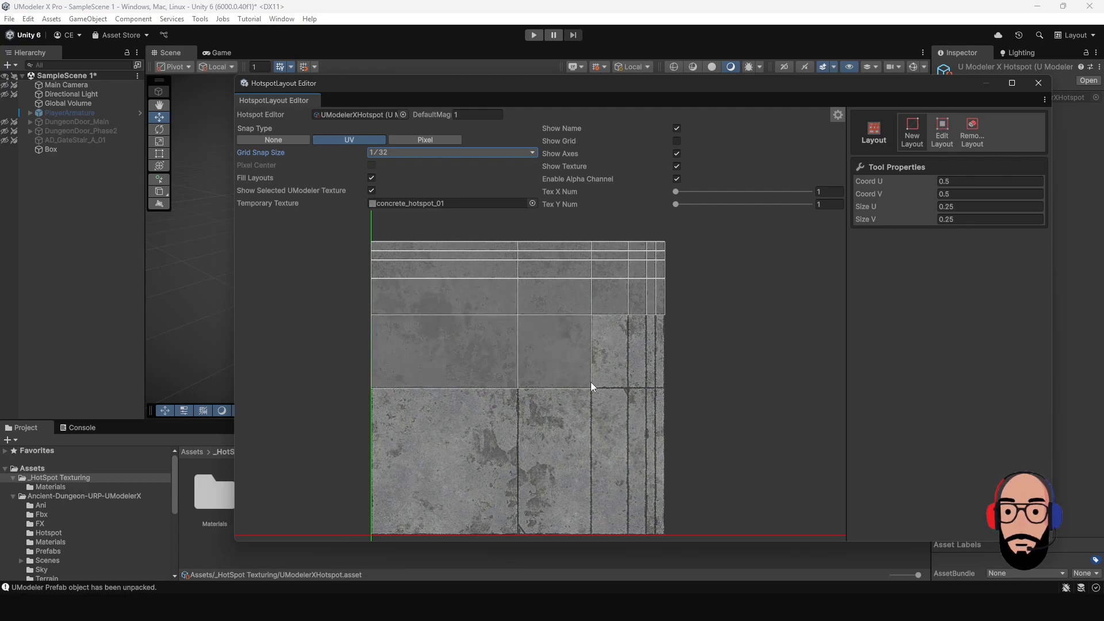
pyautogui.moveTo(591, 381); pyautogui.dragTo(664, 389)
# Step: Draw 0.5-high layouts over all the trim sections in the texture's lower half, including the 0.5 by 0.5 section at U 0, V 0
pyautogui.scroll(-1, 626, 378)
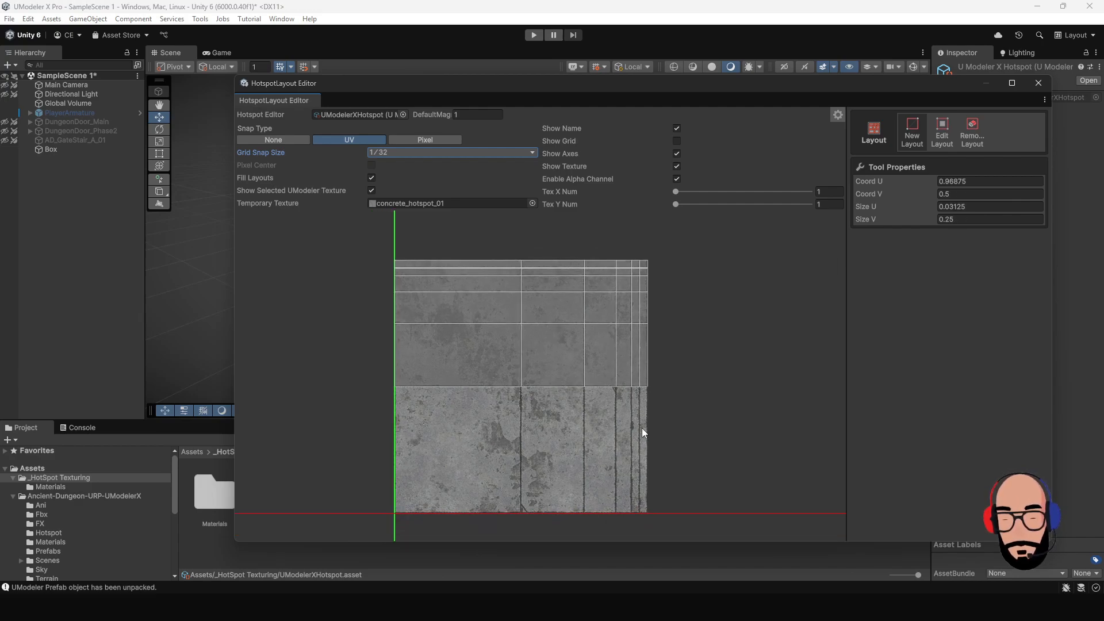
pyautogui.press('space')
pyautogui.click(673, 418)
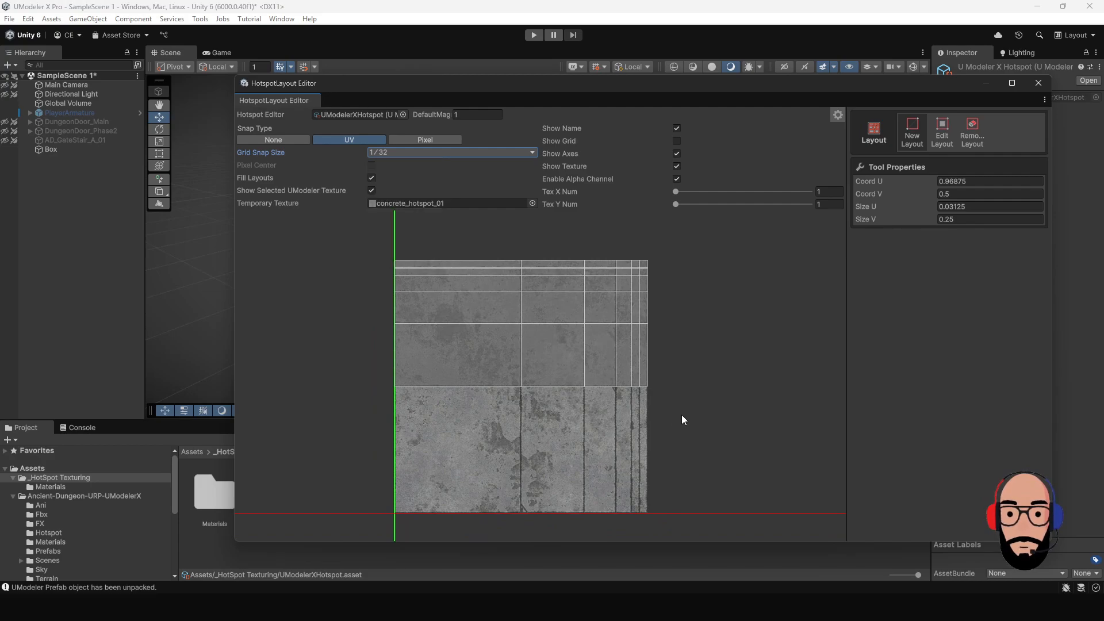
pyautogui.moveTo(682, 415); pyautogui.dragTo(691, 322, button='middle')
pyautogui.scroll(2, 680, 329)
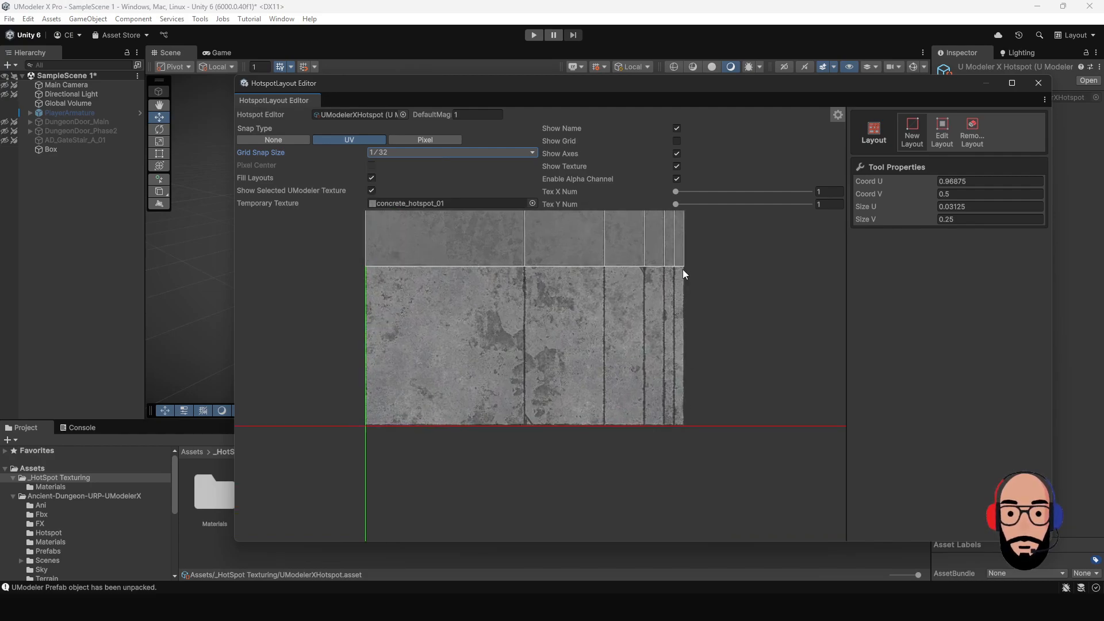
pyautogui.moveTo(682, 269); pyautogui.dragTo(675, 416)
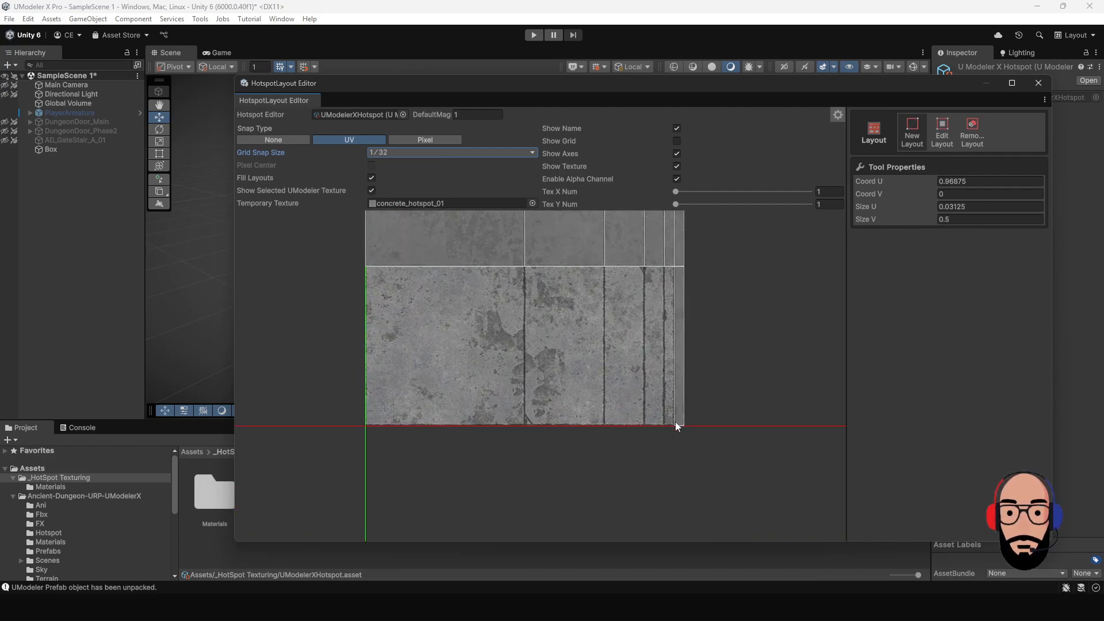
pyautogui.moveTo(676, 422); pyautogui.dragTo(662, 374)
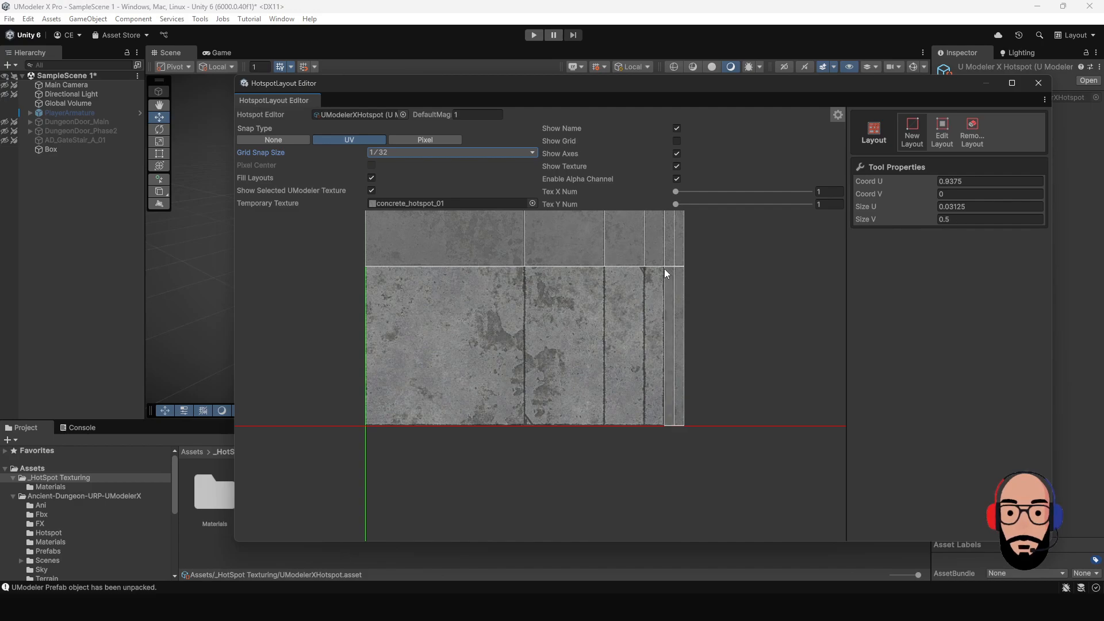
pyautogui.moveTo(664, 268); pyautogui.dragTo(650, 373)
pyautogui.moveTo(645, 424)
pyautogui.mouseDown()
pyautogui.moveTo(616, 374)
pyautogui.moveTo(601, 271)
pyautogui.moveTo(525, 426)
pyautogui.moveTo(398, 320)
pyautogui.moveTo(362, 270)
pyautogui.mouseUp()
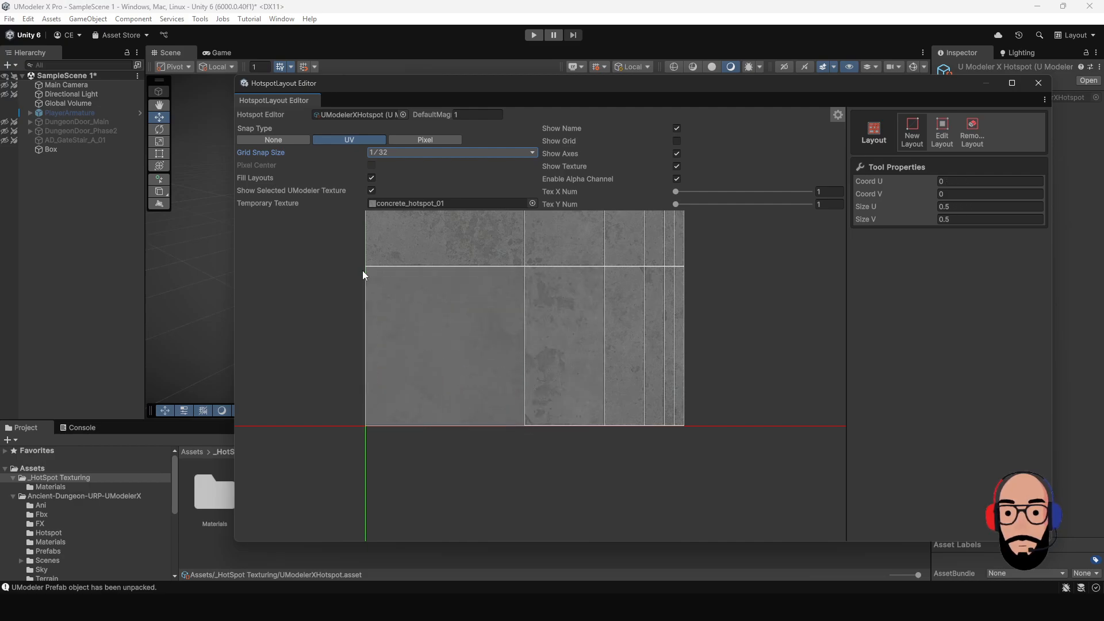
# Step: Try moving the 0.5 by 0.125 layout and undo it, then try naming that layout Grass and clear the name
pyautogui.scroll(-3, 512, 302)
pyautogui.moveTo(573, 296); pyautogui.dragTo(567, 362, button='middle')
pyautogui.scroll(2, 561, 354)
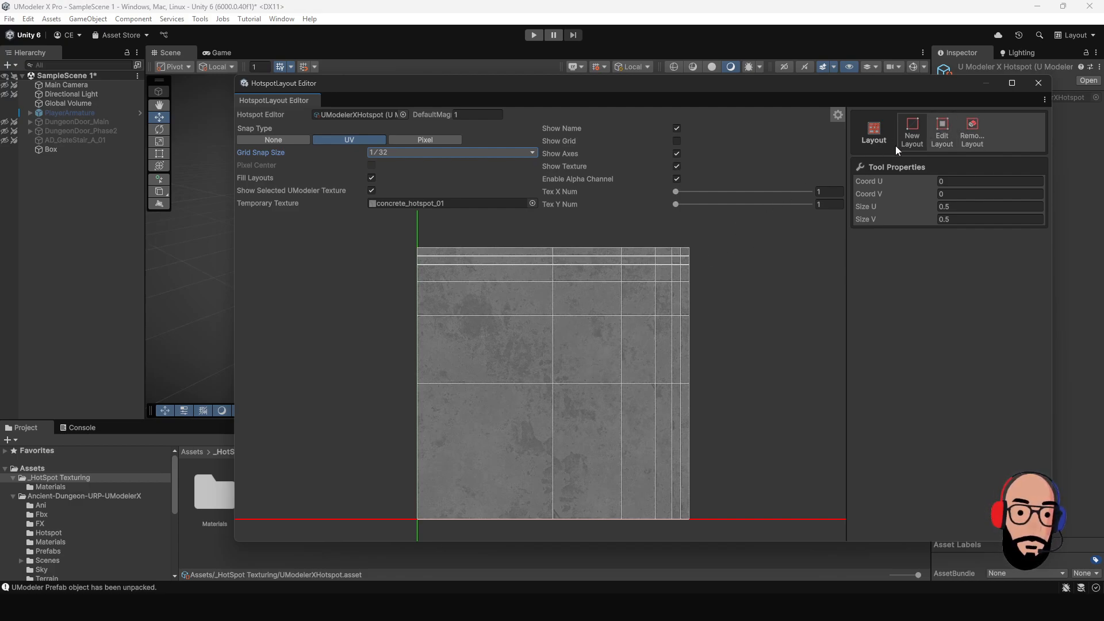
pyautogui.click(941, 129)
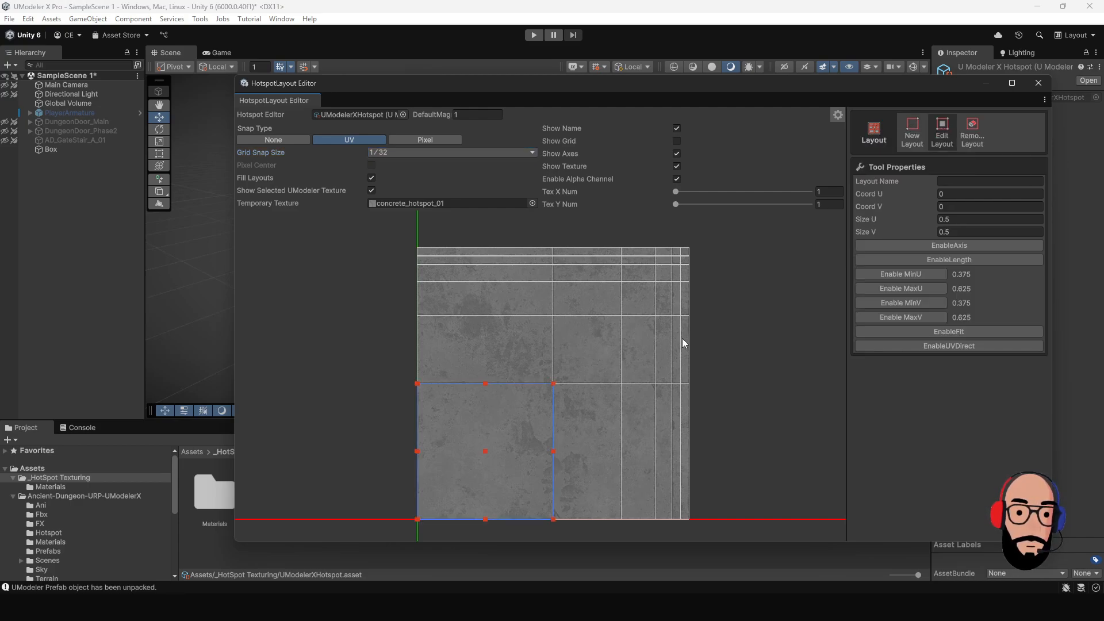
pyautogui.click(489, 357)
pyautogui.click(567, 350)
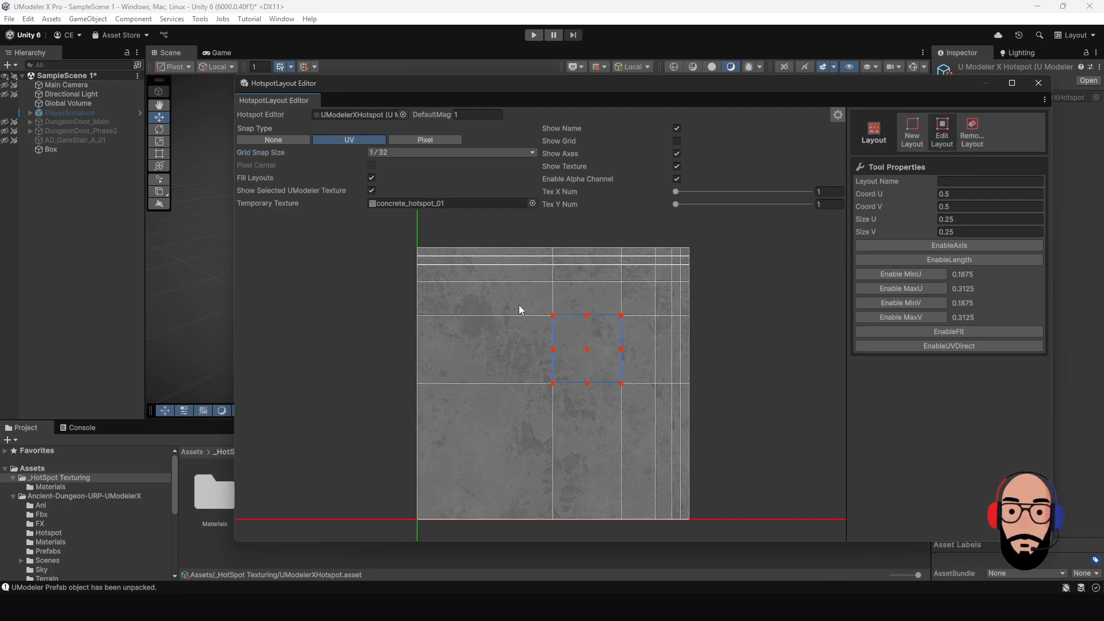
pyautogui.moveTo(518, 304); pyautogui.dragTo(563, 368)
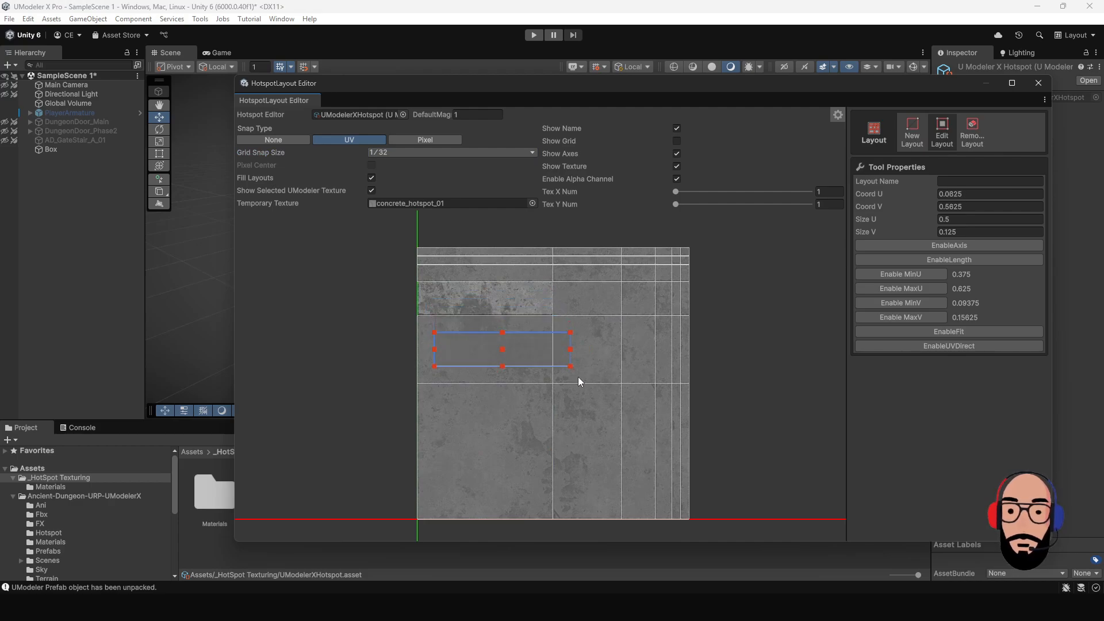
pyautogui.hotkey('ctrl', 'z')
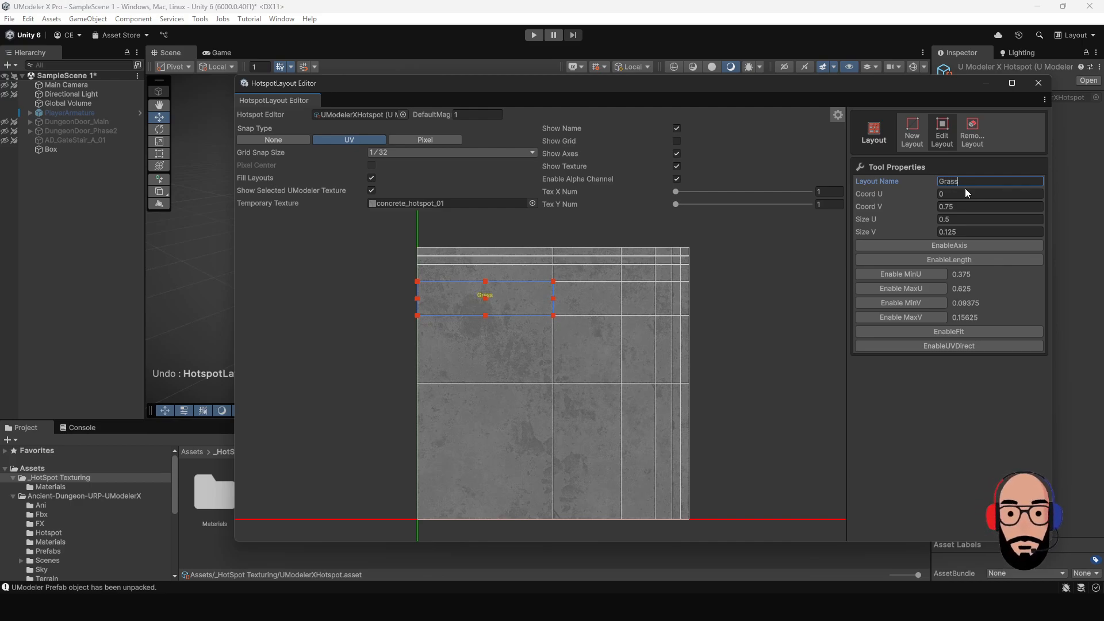
pyautogui.press('BackSpace')
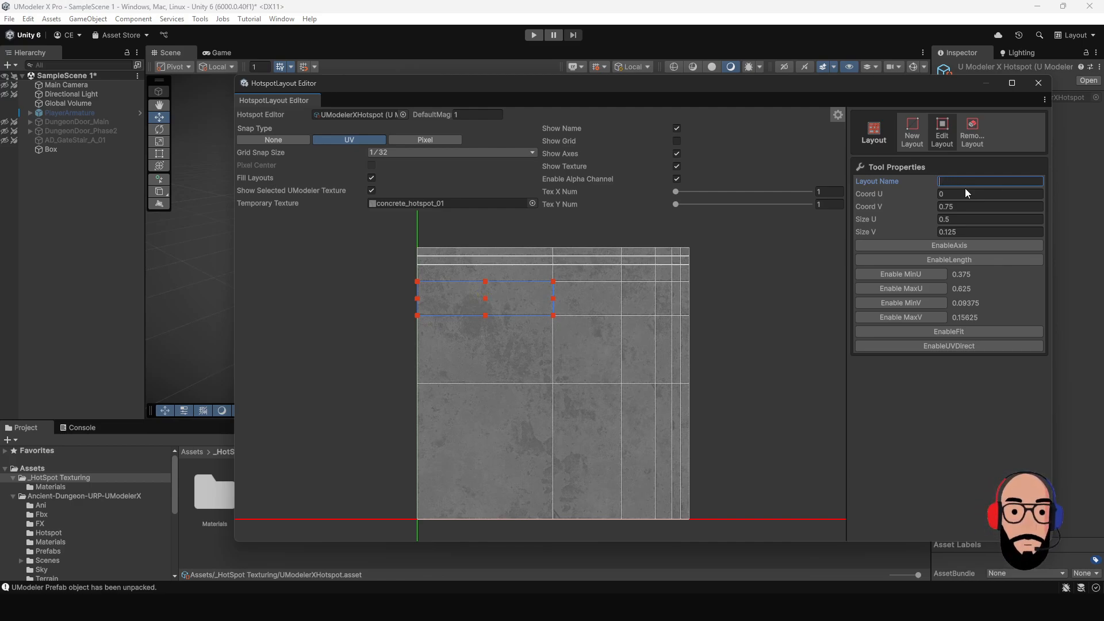
pyautogui.click(756, 363)
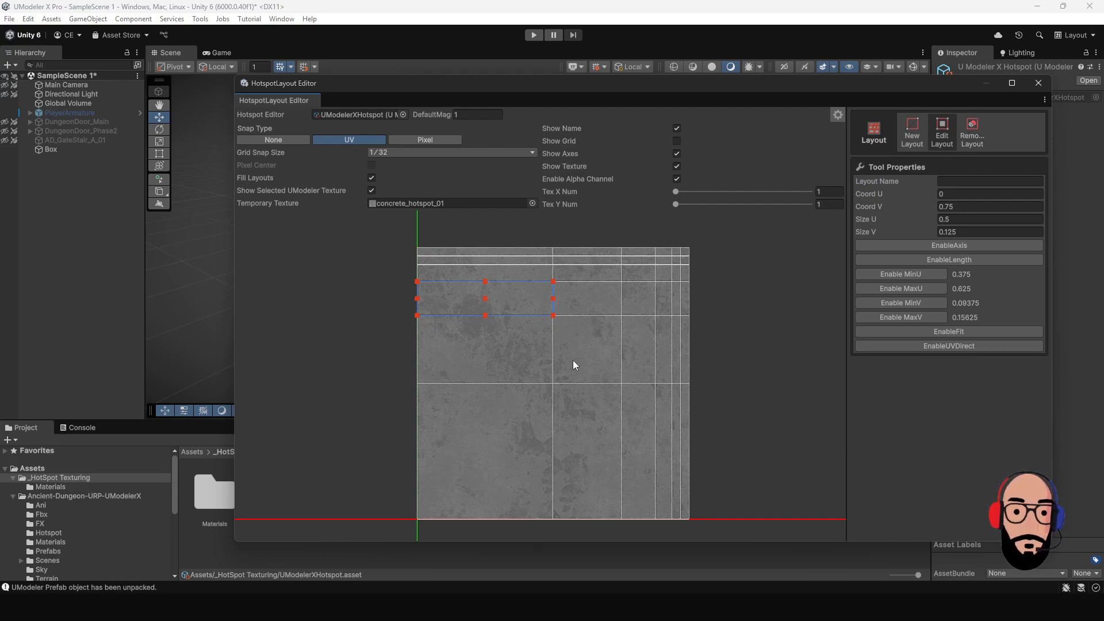
# Step: Remove the 0.5 by 0.25 layout at U 0, V 0.5 and redraw it over the same trim section
pyautogui.click(513, 368)
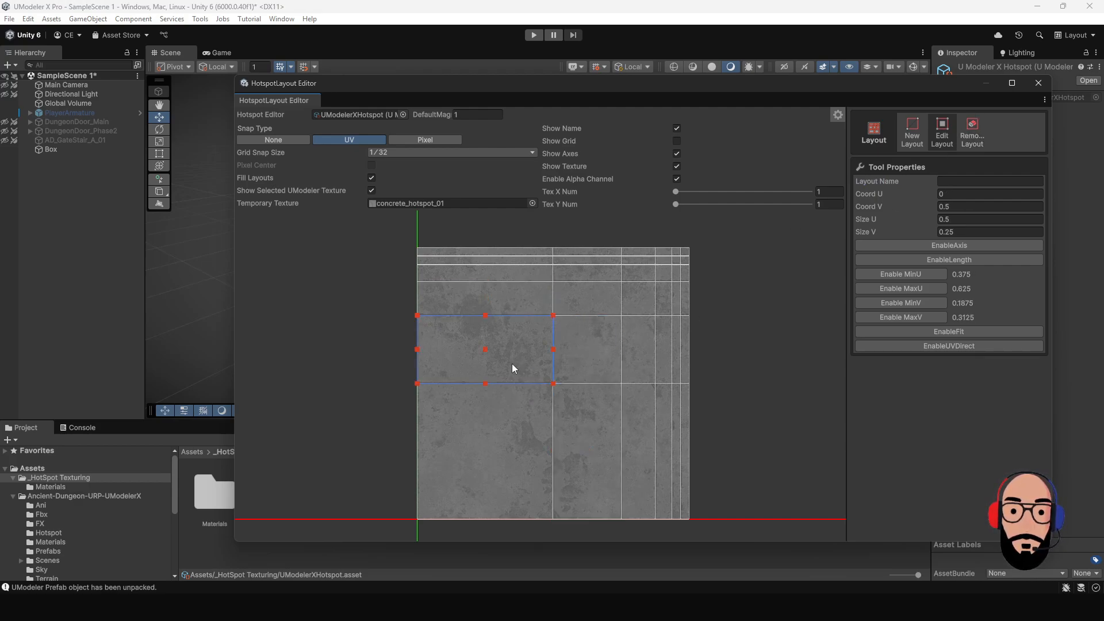
pyautogui.click(976, 127)
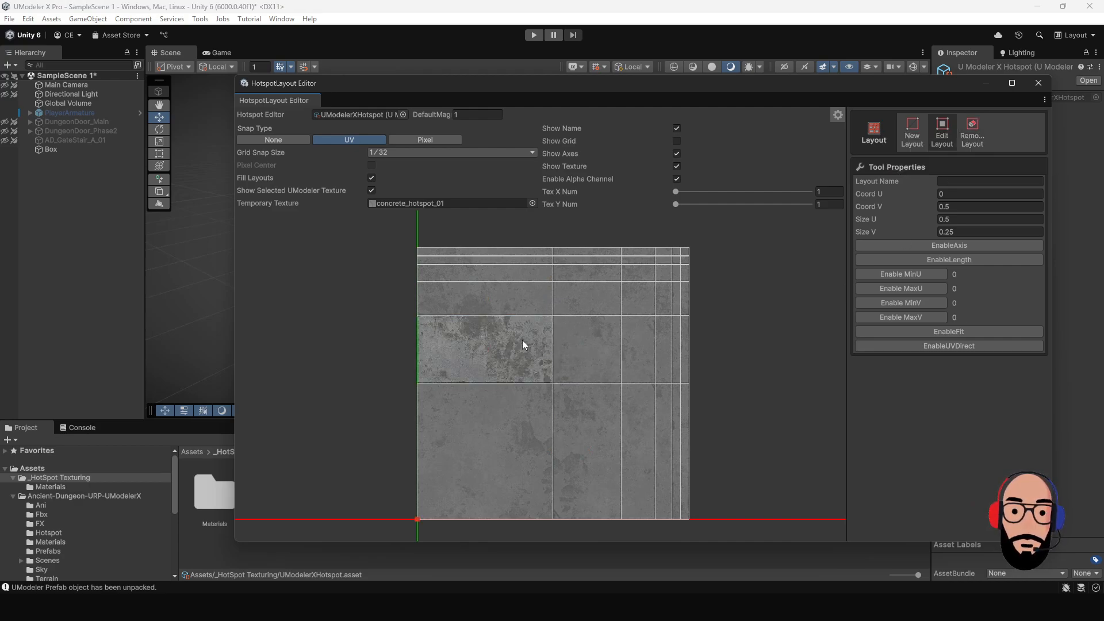
pyautogui.click(912, 127)
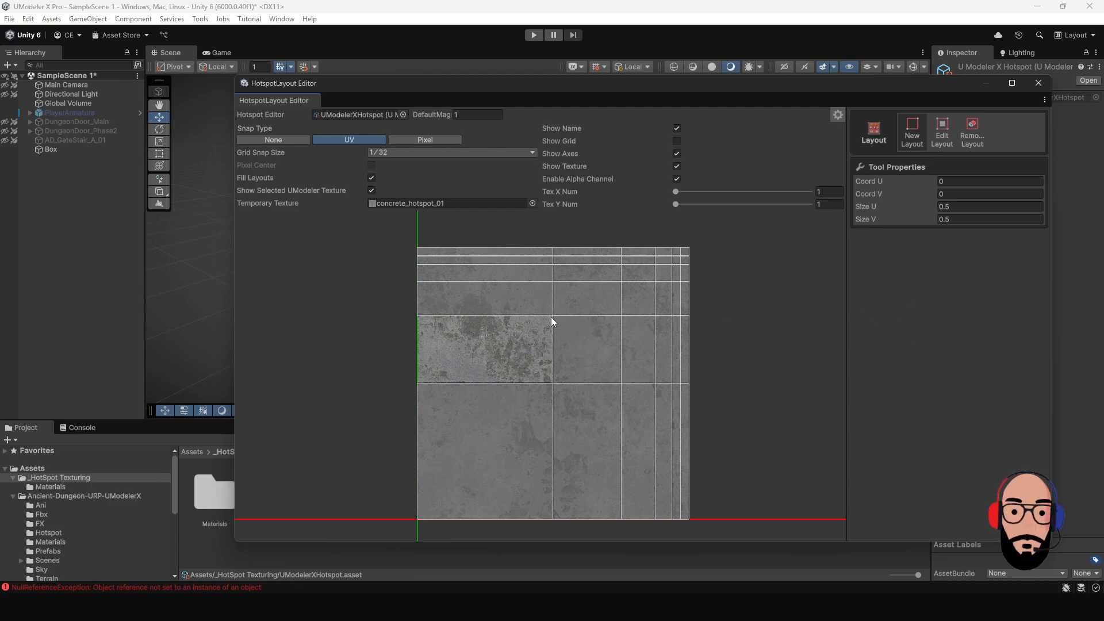
pyautogui.moveTo(552, 316); pyautogui.dragTo(421, 384)
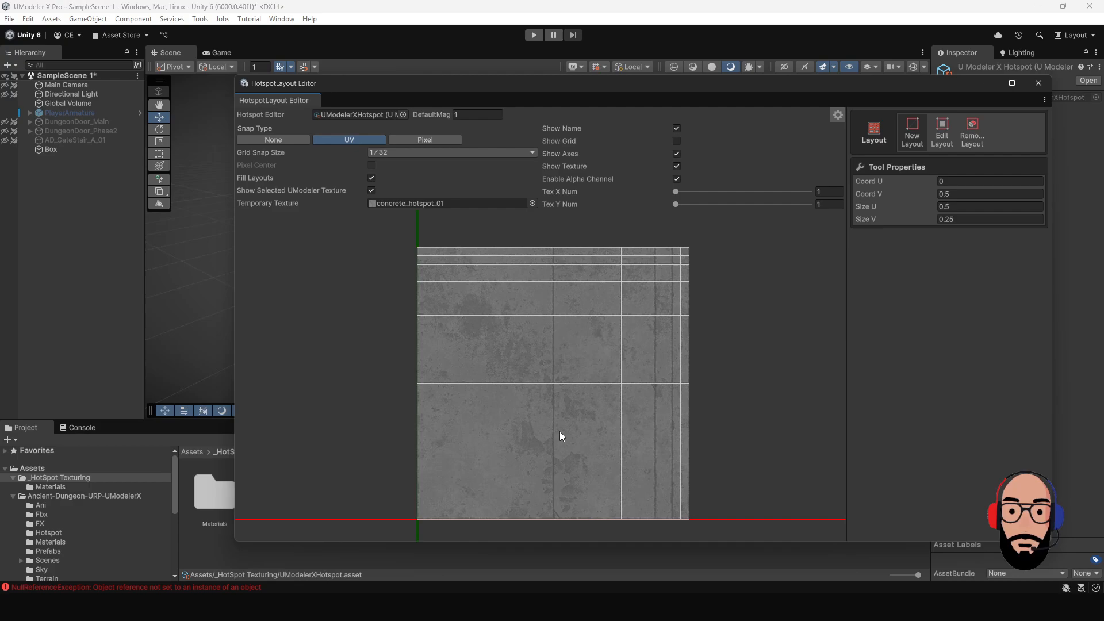
# Step: Try the Show Grid, Show Name and Show Texture display options and the Tex X Num value, restoring each and setting Tex X Num to 1
pyautogui.click(678, 141)
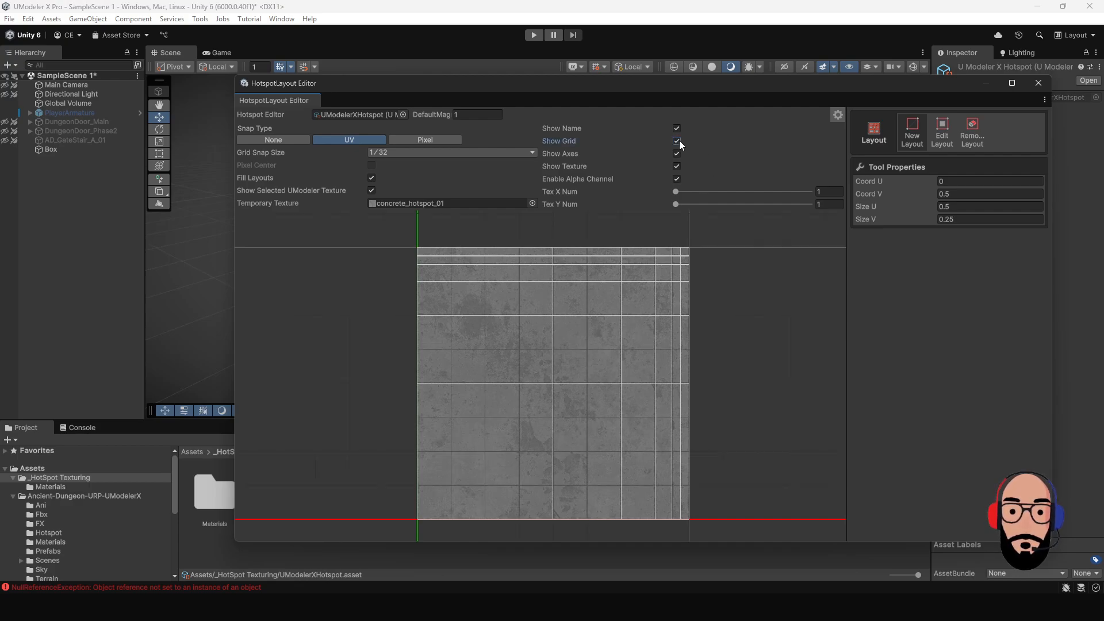
pyautogui.click(677, 142)
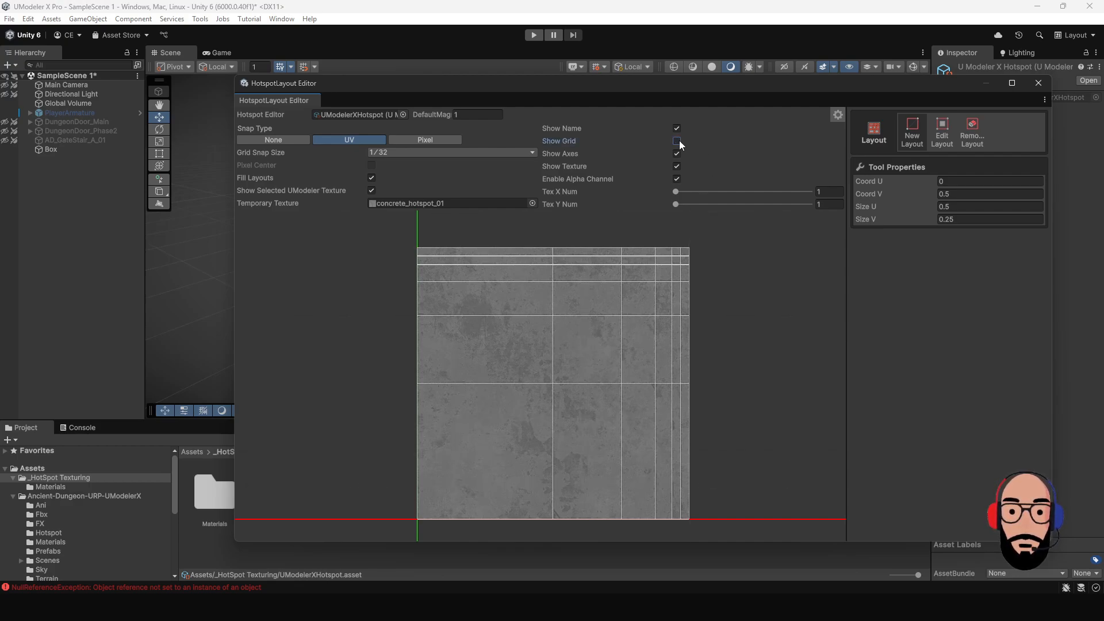
pyautogui.click(677, 128)
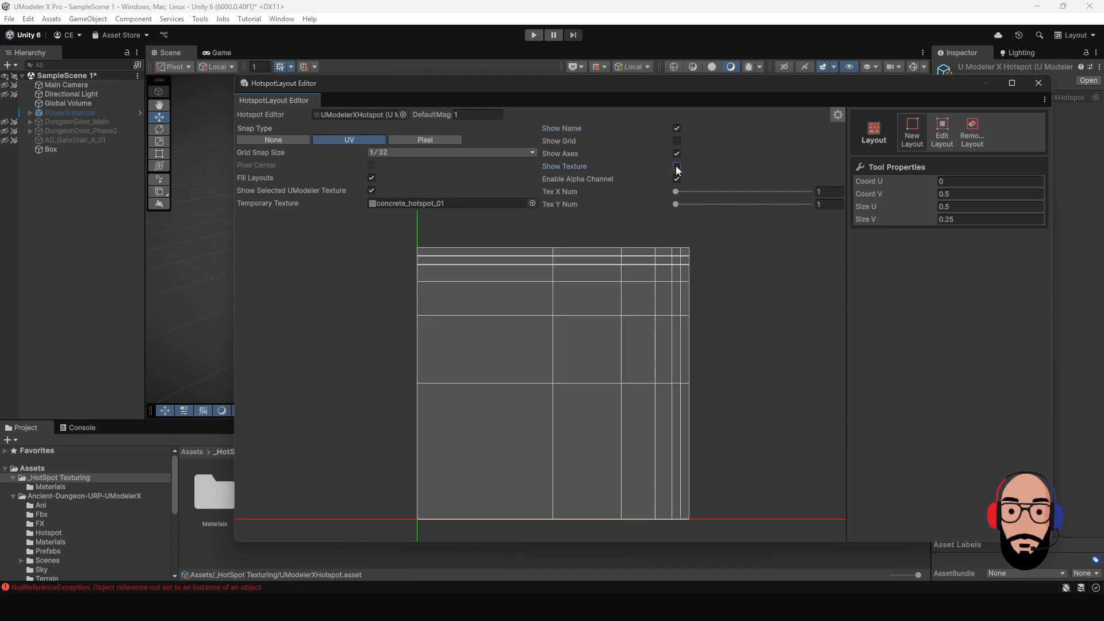
pyautogui.moveTo(677, 192); pyautogui.dragTo(771, 195)
pyautogui.moveTo(694, 195); pyautogui.dragTo(672, 191)
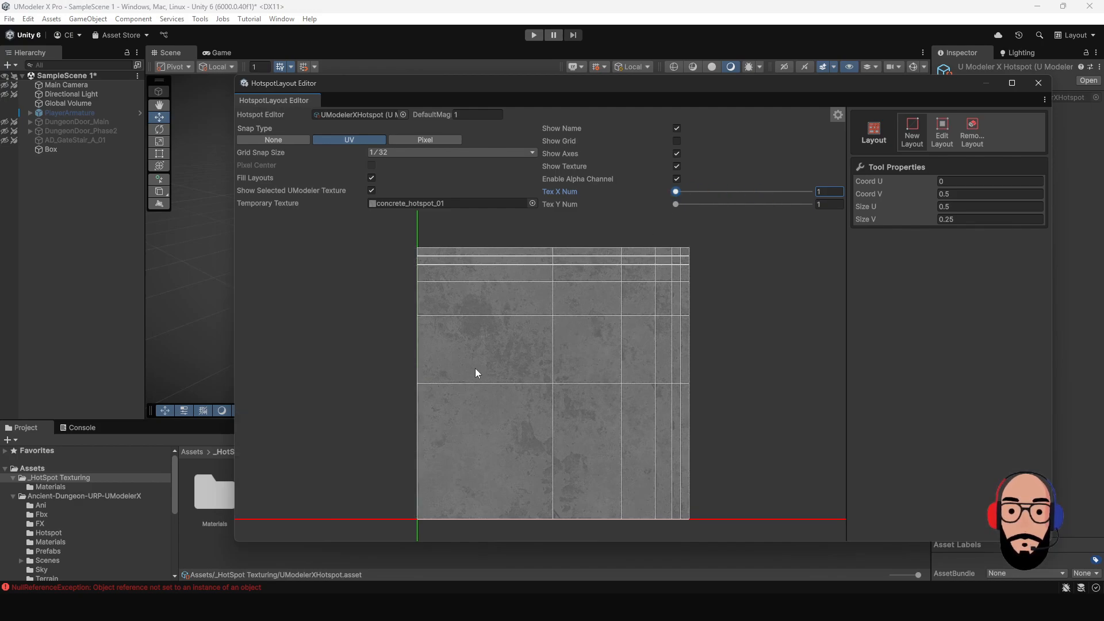
pyautogui.scroll(-3, 474, 367)
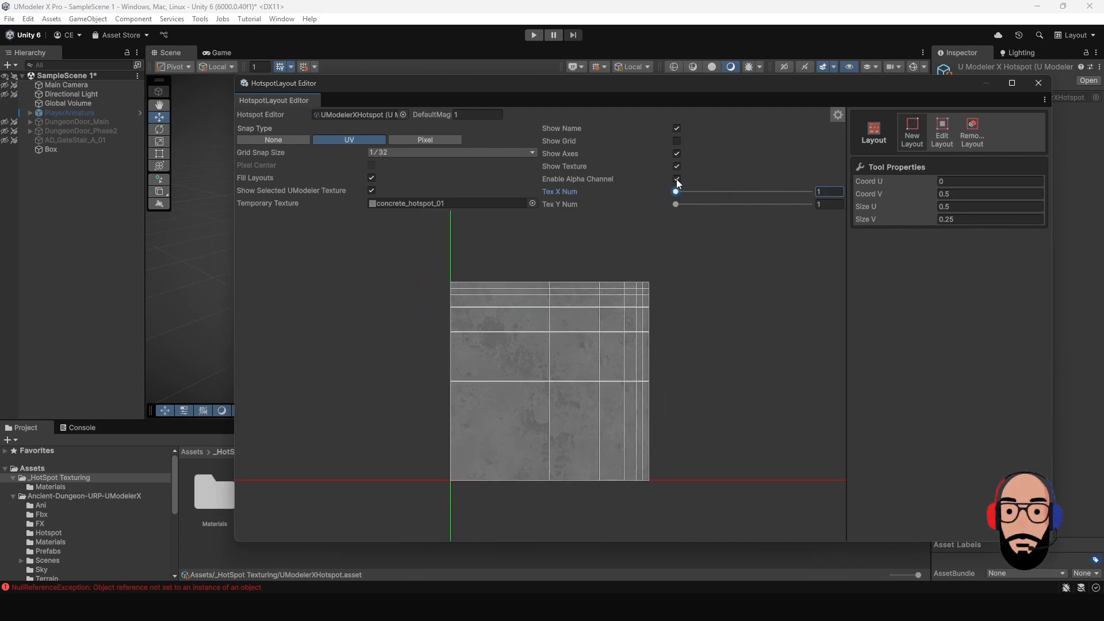
pyautogui.scroll(4, 564, 413)
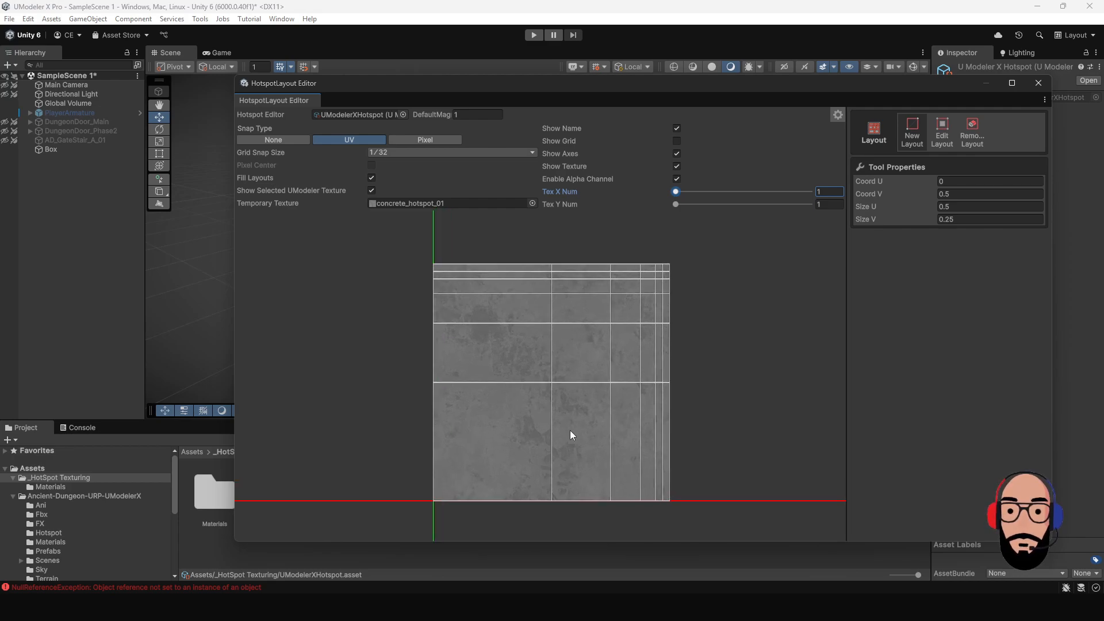
pyautogui.moveTo(575, 372); pyautogui.dragTo(573, 392, button='middle')
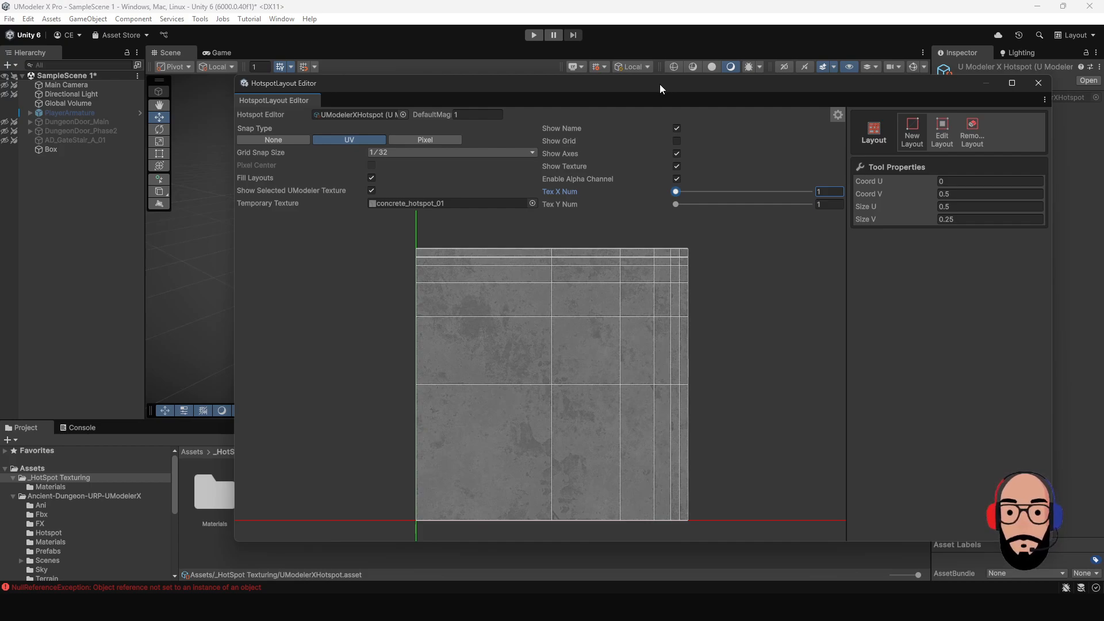
# Step: Close the hotspot layout editor and activate the Hotspot tool on the Box object
pyautogui.click(1038, 83)
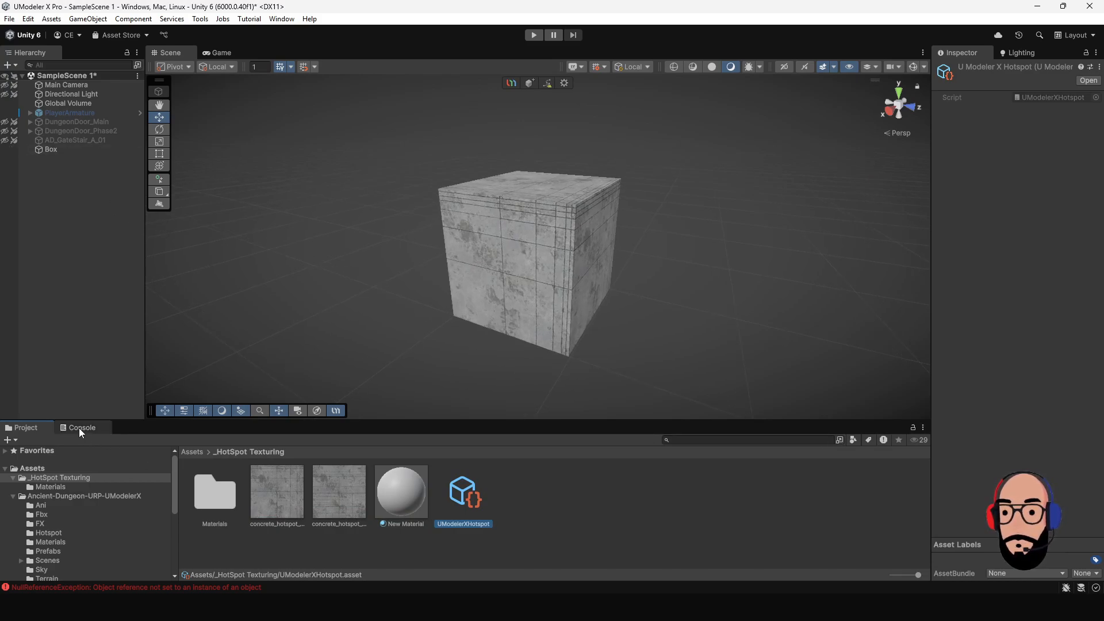
pyautogui.click(77, 152)
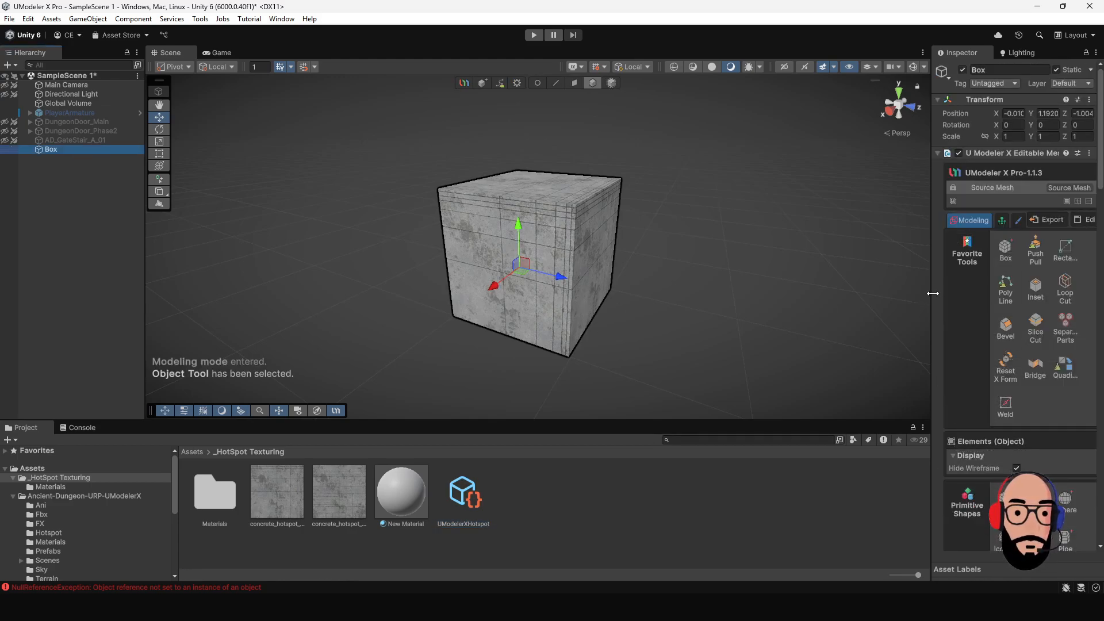
pyautogui.moveTo(929, 294)
pyautogui.mouseDown()
pyautogui.moveTo(868, 290)
pyautogui.moveTo(891, 288)
pyautogui.mouseUp()
pyautogui.scroll(-6, 1006, 389)
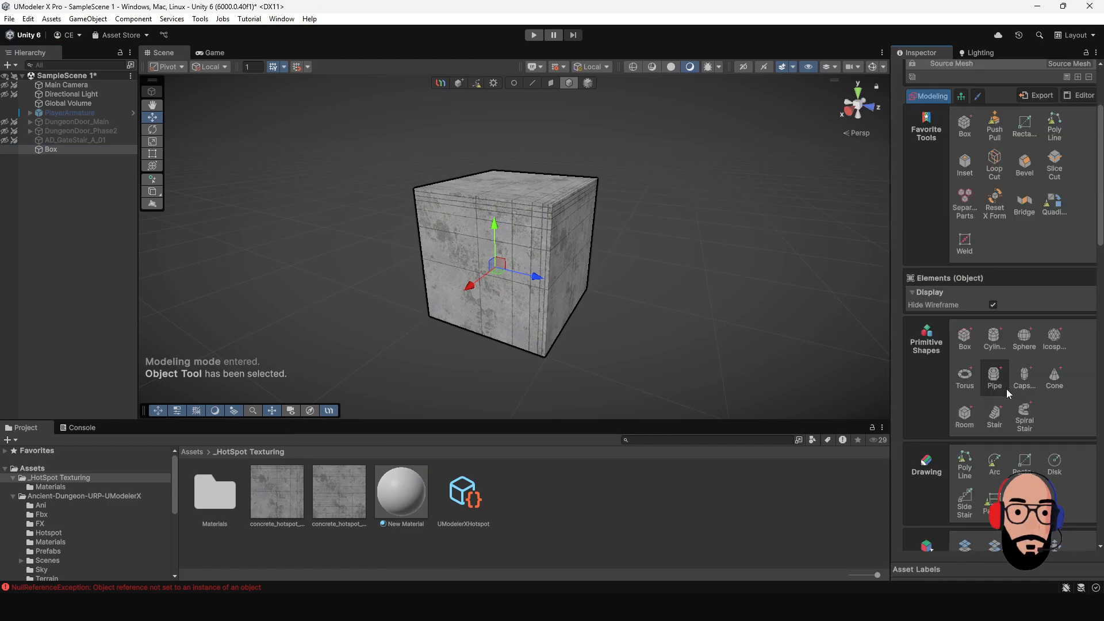
pyautogui.scroll(-8, 995, 403)
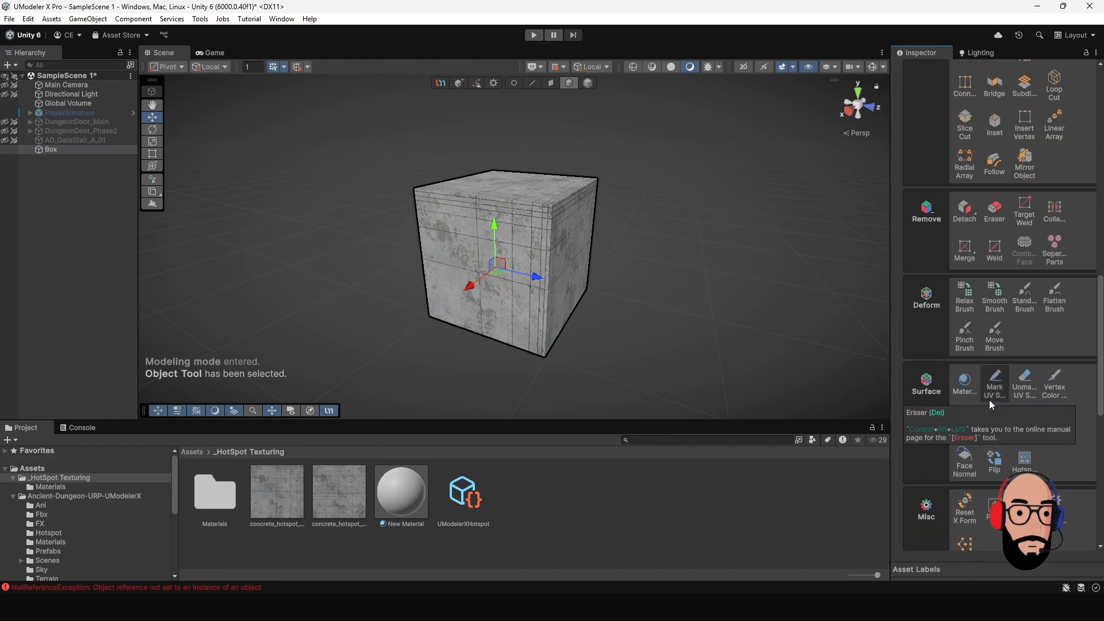
pyautogui.click(1025, 462)
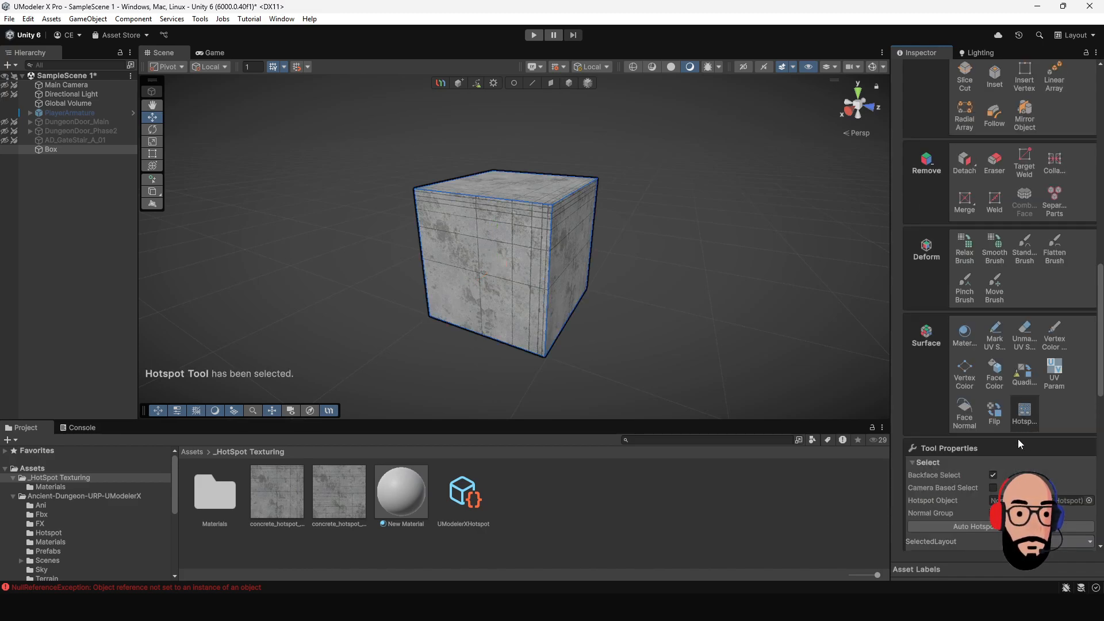
pyautogui.scroll(-3, 1017, 440)
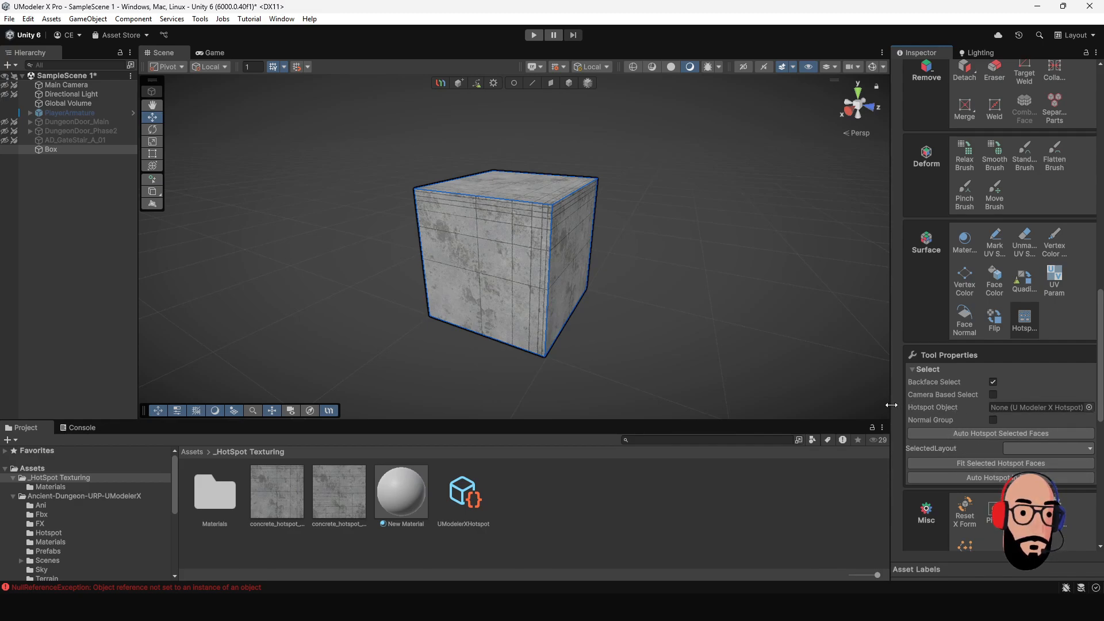
# Step: Assign the UModelerXHotspot asset as the Hotspot tool's Hotspot Object
pyautogui.moveTo(890, 405)
pyautogui.mouseDown()
pyautogui.moveTo(855, 406)
pyautogui.moveTo(895, 406)
pyautogui.mouseUp()
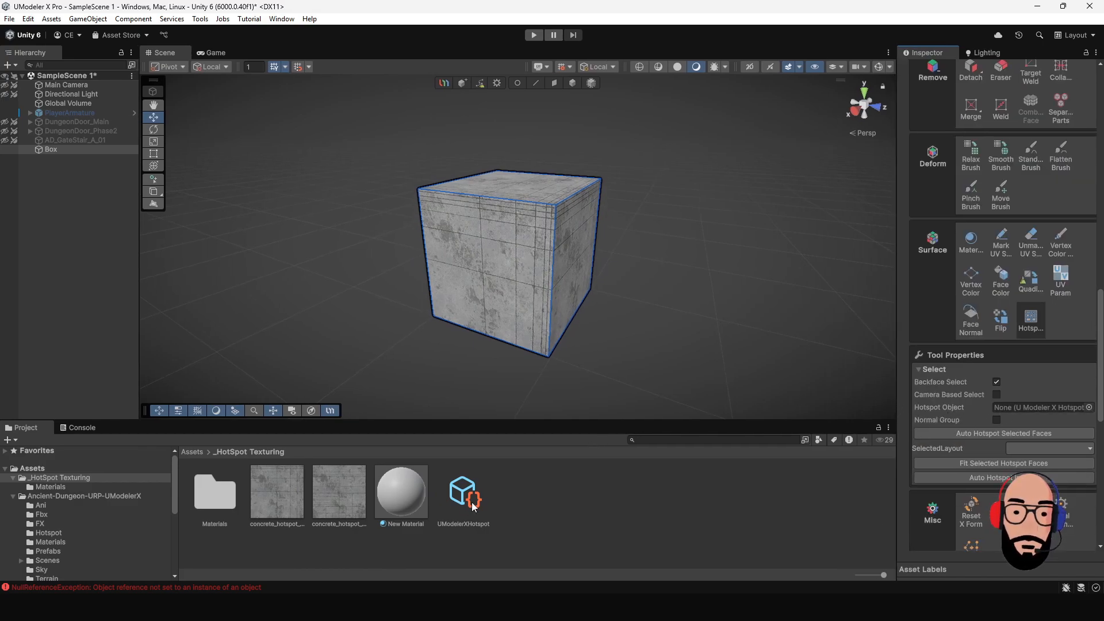
pyautogui.moveTo(472, 504); pyautogui.dragTo(1015, 409)
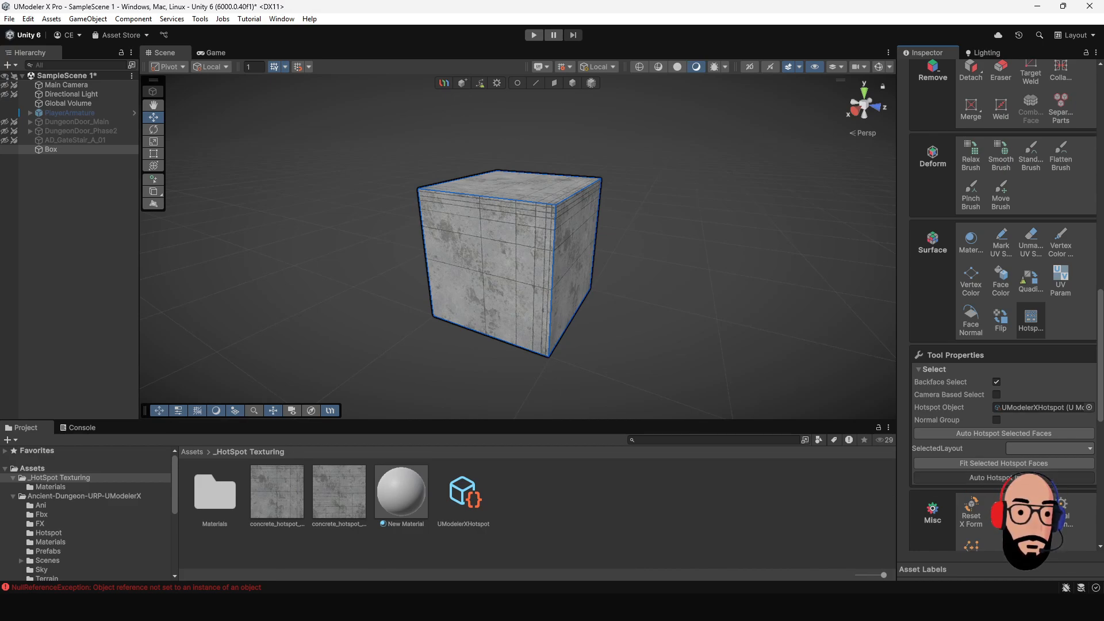
pyautogui.keyDown('alt'); pyautogui.moveTo(534, 278); pyautogui.dragTo(499, 281); pyautogui.keyUp('alt')
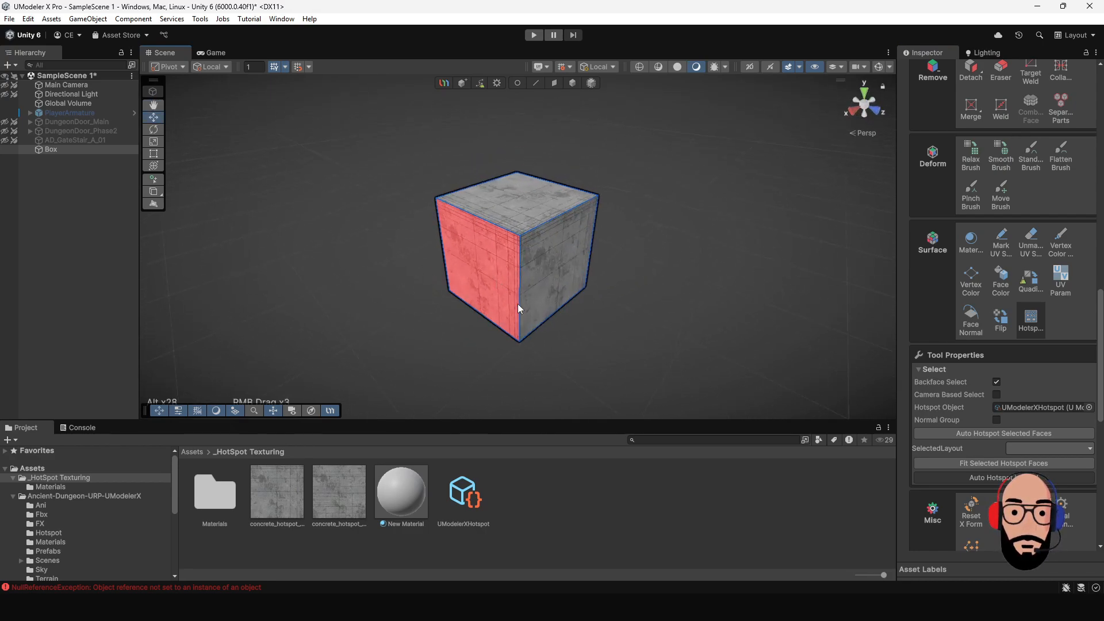
# Step: Inset two opposite side faces of the Box and extrude them outward into smaller protruding blocks
pyautogui.click(555, 84)
pyautogui.click(467, 276)
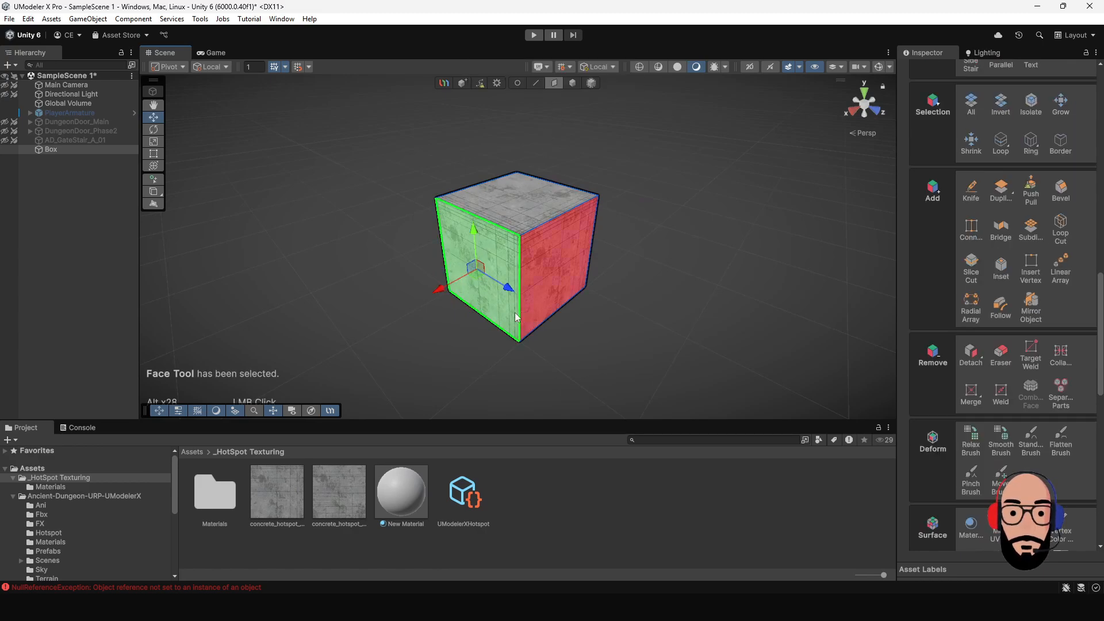
pyautogui.keyDown('alt'); pyautogui.moveTo(470, 306); pyautogui.dragTo(401, 287); pyautogui.keyUp('alt')
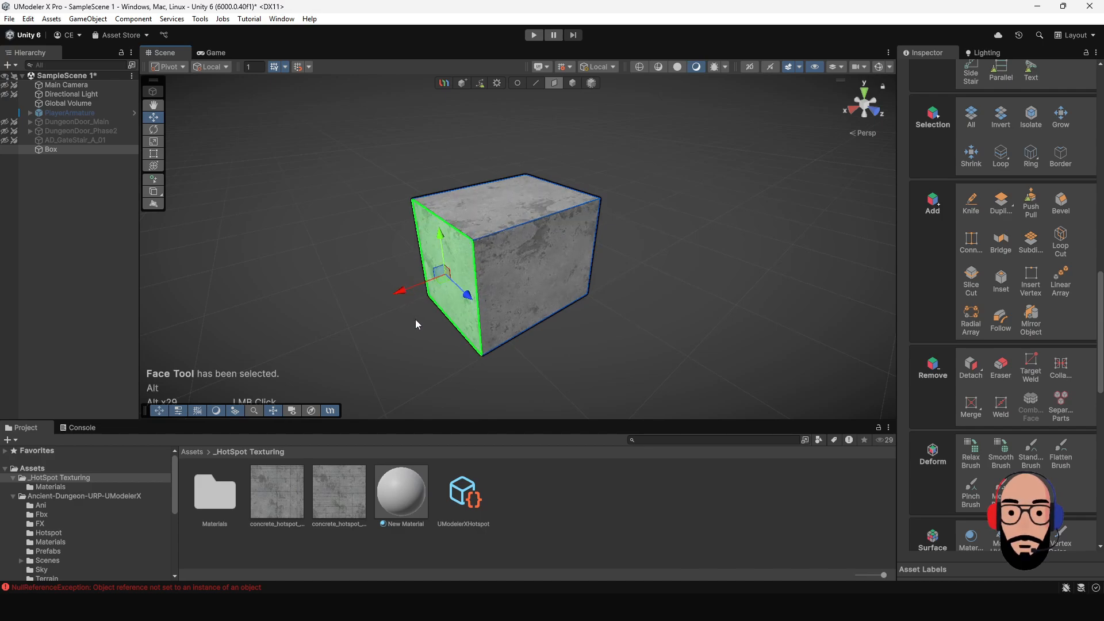
pyautogui.keyDown('alt'); pyautogui.moveTo(416, 323); pyautogui.dragTo(356, 332); pyautogui.keyUp('alt')
pyautogui.press('r')
pyautogui.press('w')
pyautogui.keyDown('alt'); pyautogui.moveTo(488, 294); pyautogui.dragTo(531, 220); pyautogui.keyUp('alt')
pyautogui.click(543, 264)
pyautogui.press('w')
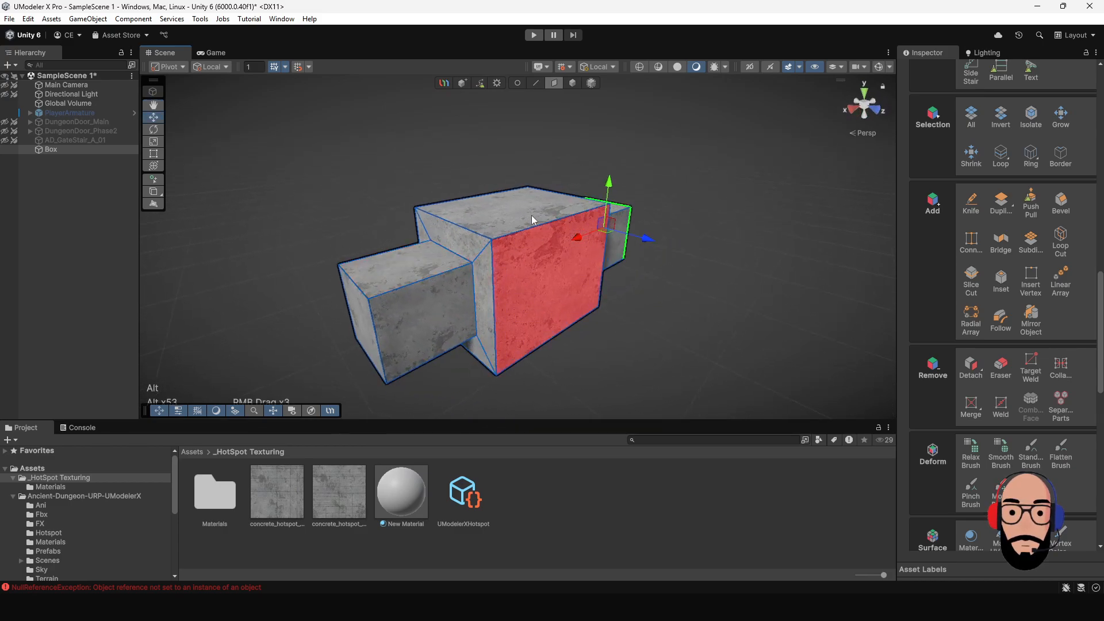
# Step: Inspect the texture on the extruded blocks, check the Auto Unwrap Shape option in the UModelerX preferences, and close the preferences
pyautogui.keyDown('alt'); pyautogui.moveTo(514, 273); pyautogui.dragTo(498, 267); pyautogui.keyUp('alt')
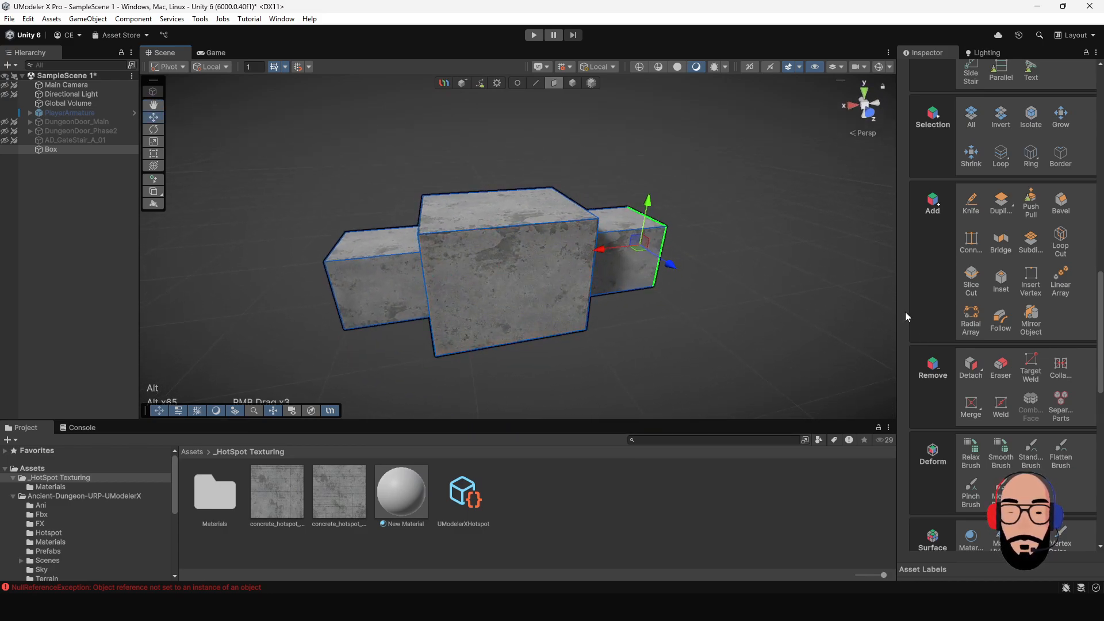
pyautogui.keyDown('alt'); pyautogui.moveTo(376, 270); pyautogui.dragTo(520, 285); pyautogui.keyUp('alt')
pyautogui.keyDown('alt'); pyautogui.moveTo(519, 285); pyautogui.dragTo(548, 352, button='right'); pyautogui.keyUp('alt')
pyautogui.keyDown('alt'); pyautogui.moveTo(547, 351); pyautogui.dragTo(501, 313); pyautogui.keyUp('alt')
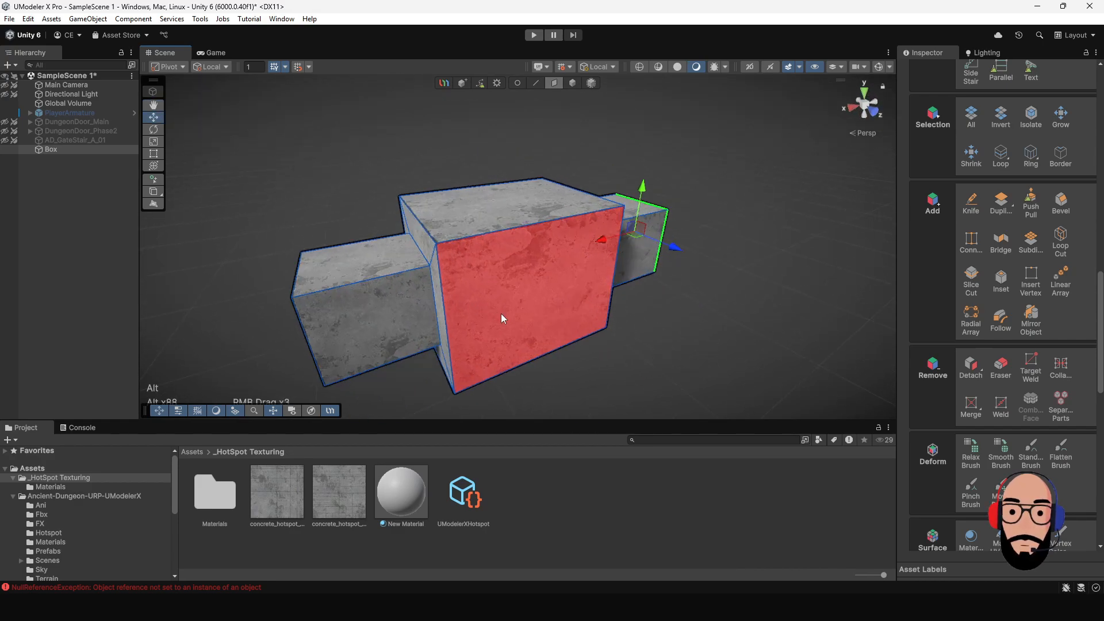
pyautogui.keyDown('alt'); pyautogui.moveTo(501, 312); pyautogui.dragTo(532, 325, button='right'); pyautogui.keyUp('alt')
pyautogui.keyDown('alt'); pyautogui.moveTo(522, 292); pyautogui.dragTo(522, 308, button='middle'); pyautogui.keyUp('alt')
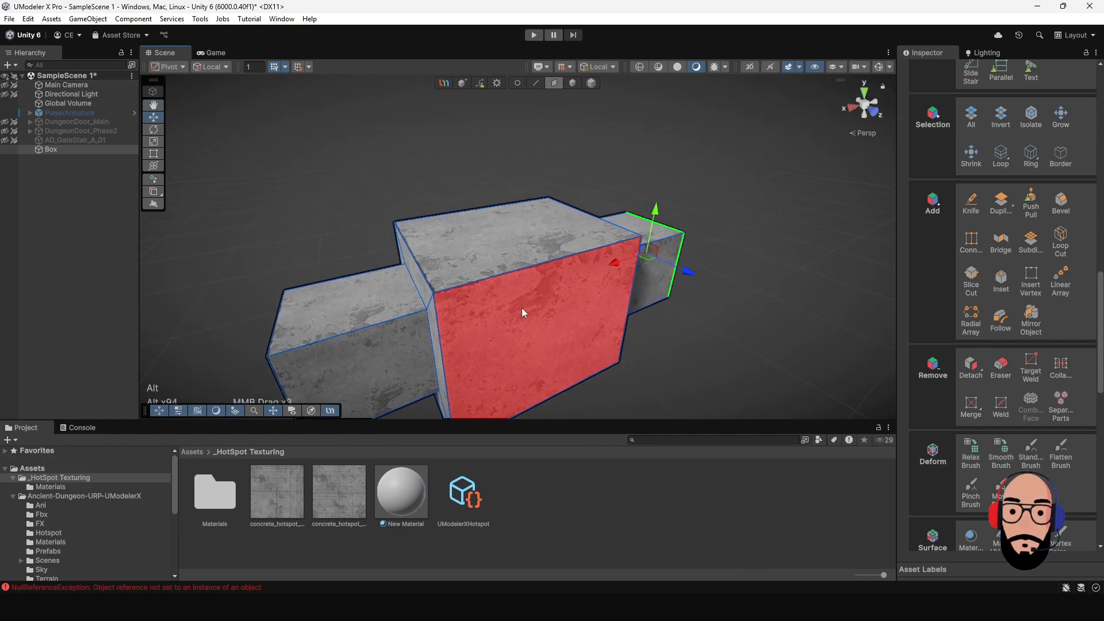
pyautogui.click(498, 83)
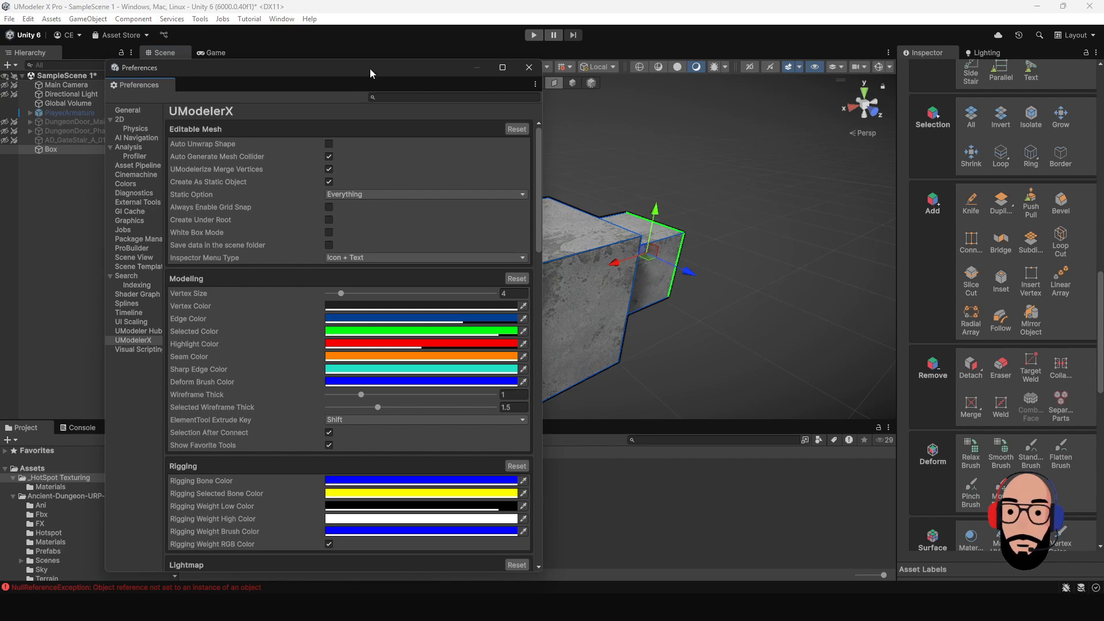
pyautogui.moveTo(370, 68); pyautogui.dragTo(367, 87)
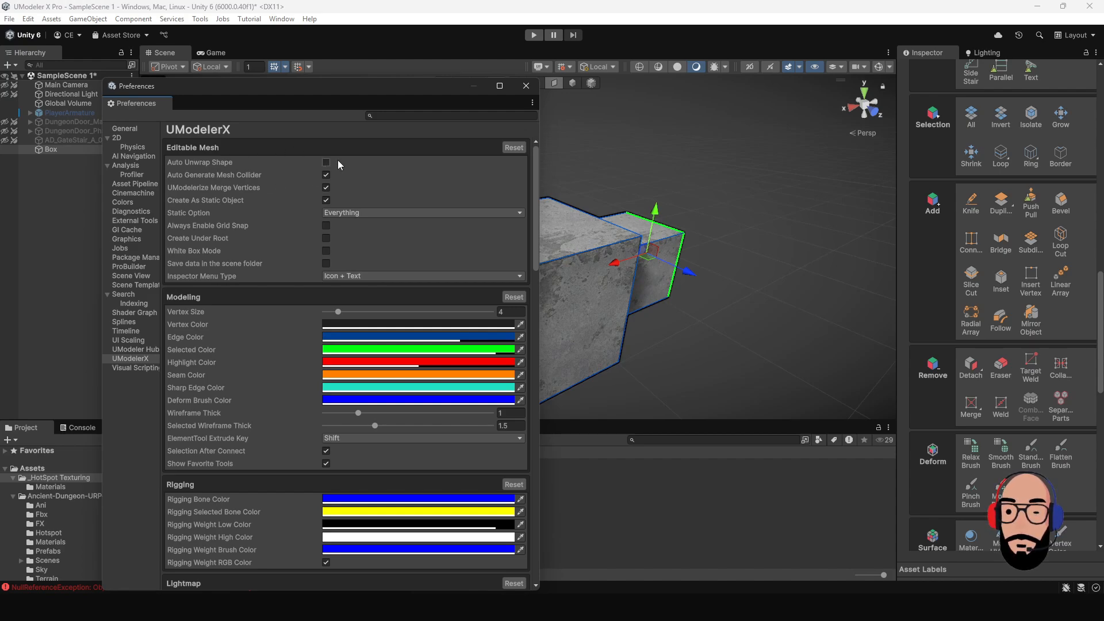
pyautogui.moveTo(436, 91); pyautogui.dragTo(322, 95)
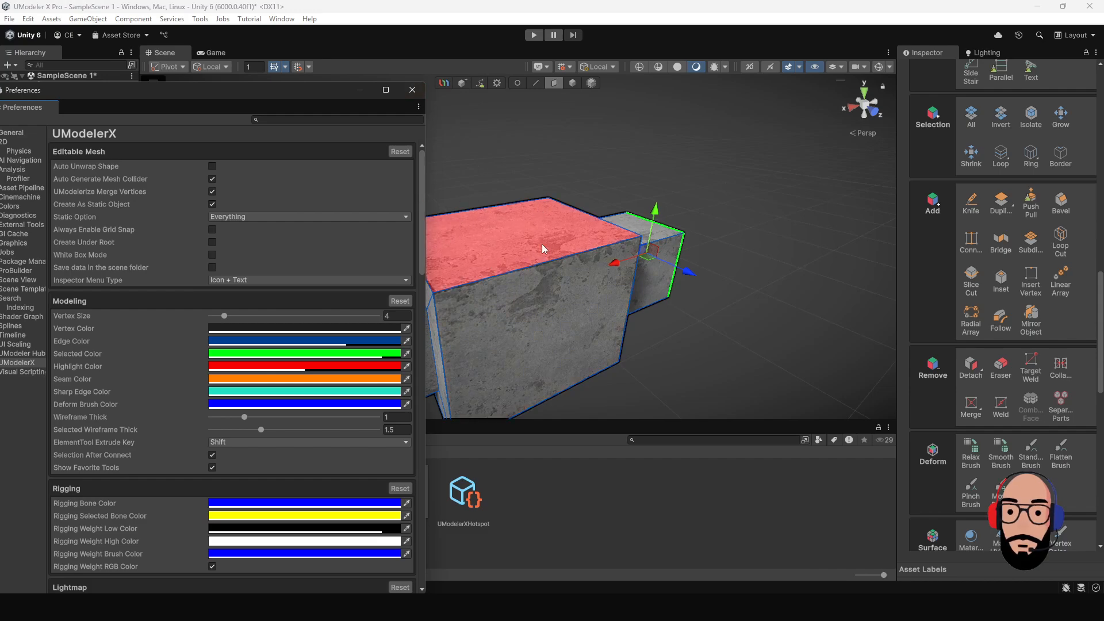
pyautogui.moveTo(309, 94); pyautogui.dragTo(271, 101)
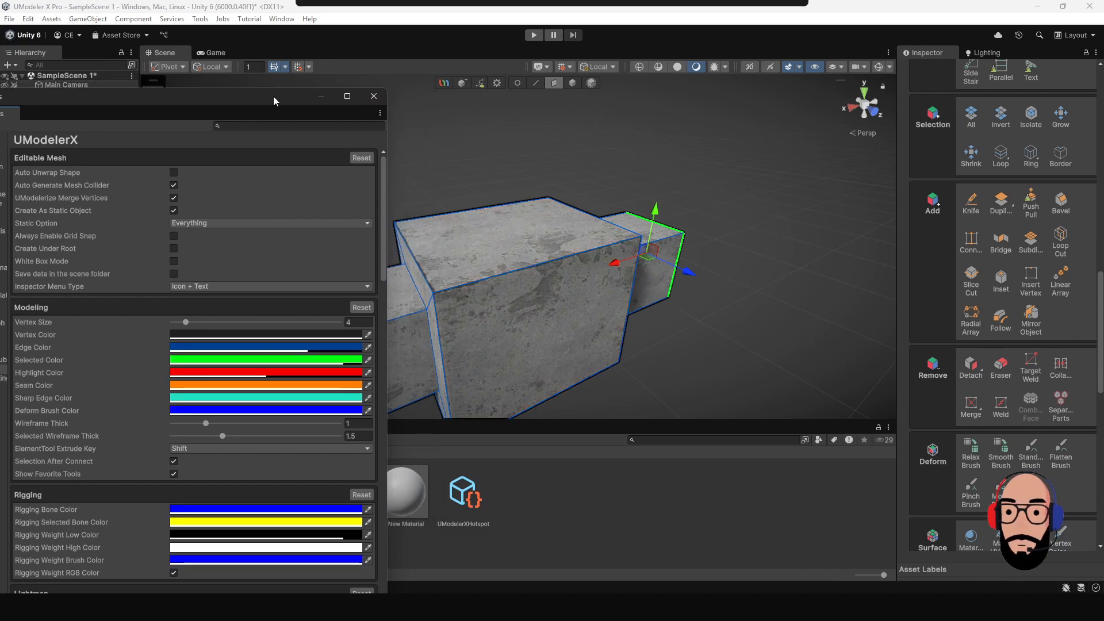
pyautogui.click(371, 98)
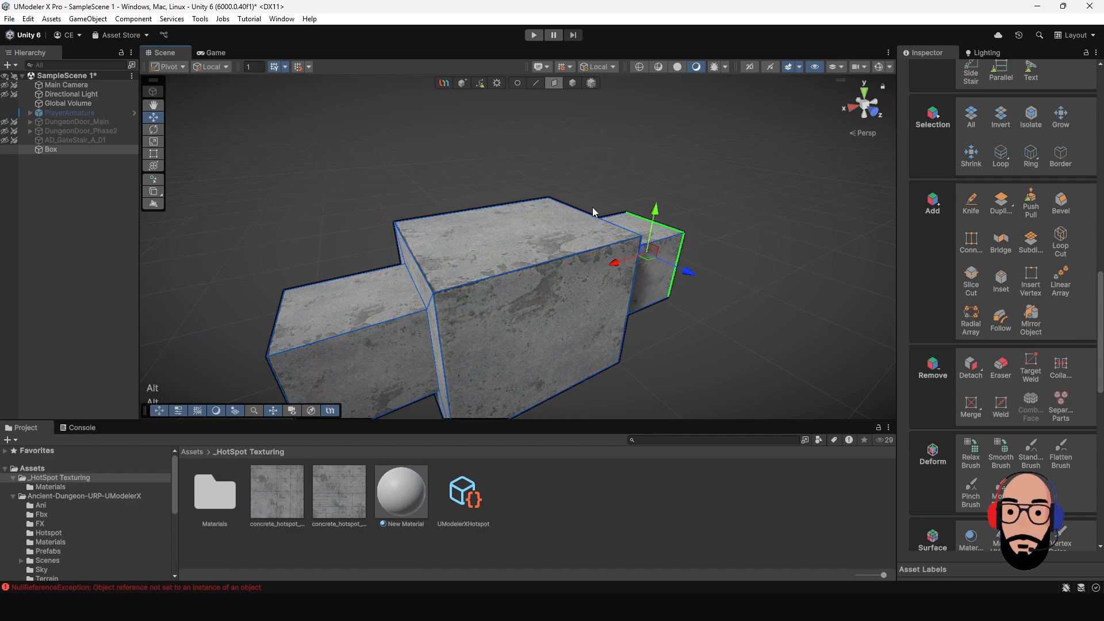
# Step: Select all faces of the extruded Box and open the UV Editor for them
pyautogui.keyDown('alt'); pyautogui.moveTo(595, 214); pyautogui.dragTo(534, 261, button='right'); pyautogui.keyUp('alt')
pyautogui.moveTo(408, 209); pyautogui.dragTo(680, 416)
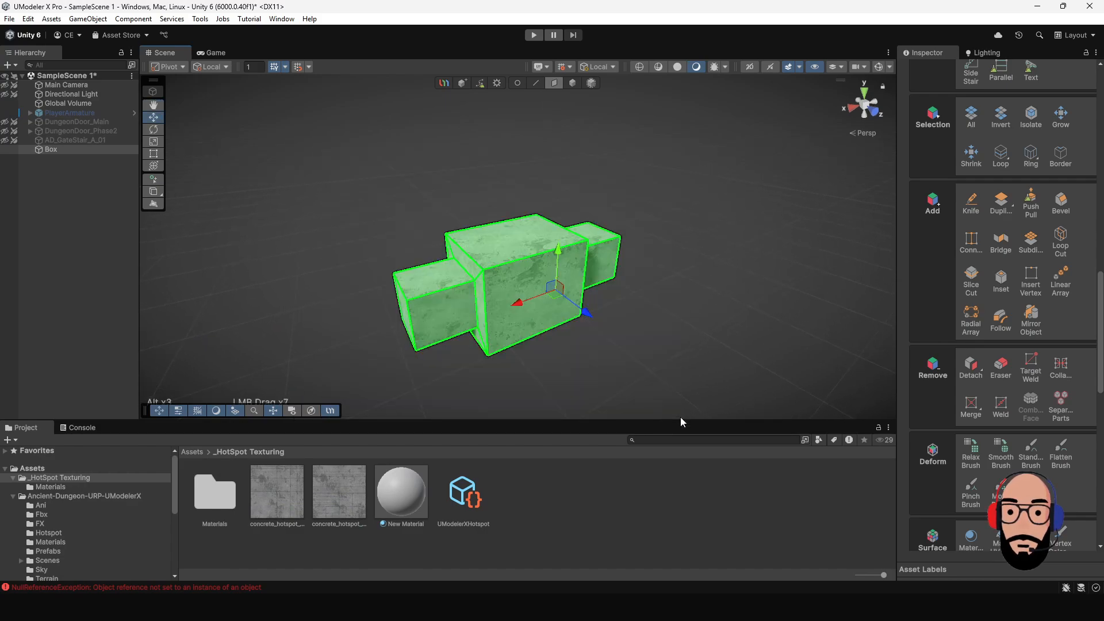
pyautogui.scroll(10, 1032, 308)
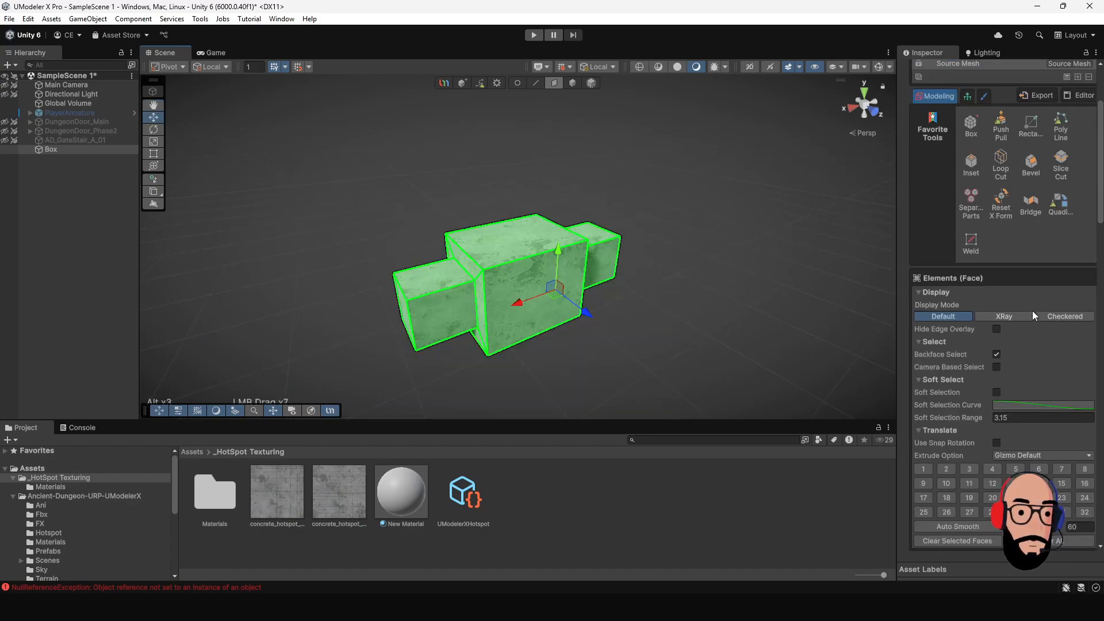
pyautogui.scroll(3, 1032, 311)
pyautogui.click(1083, 157)
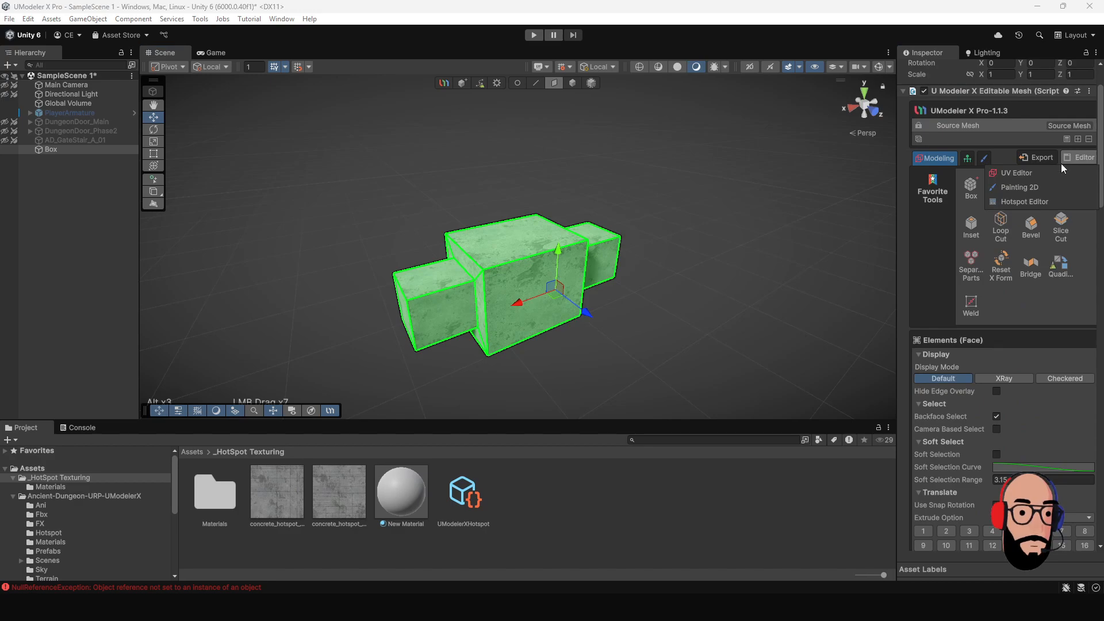
pyautogui.click(1016, 173)
pyautogui.scroll(-11, 618, 420)
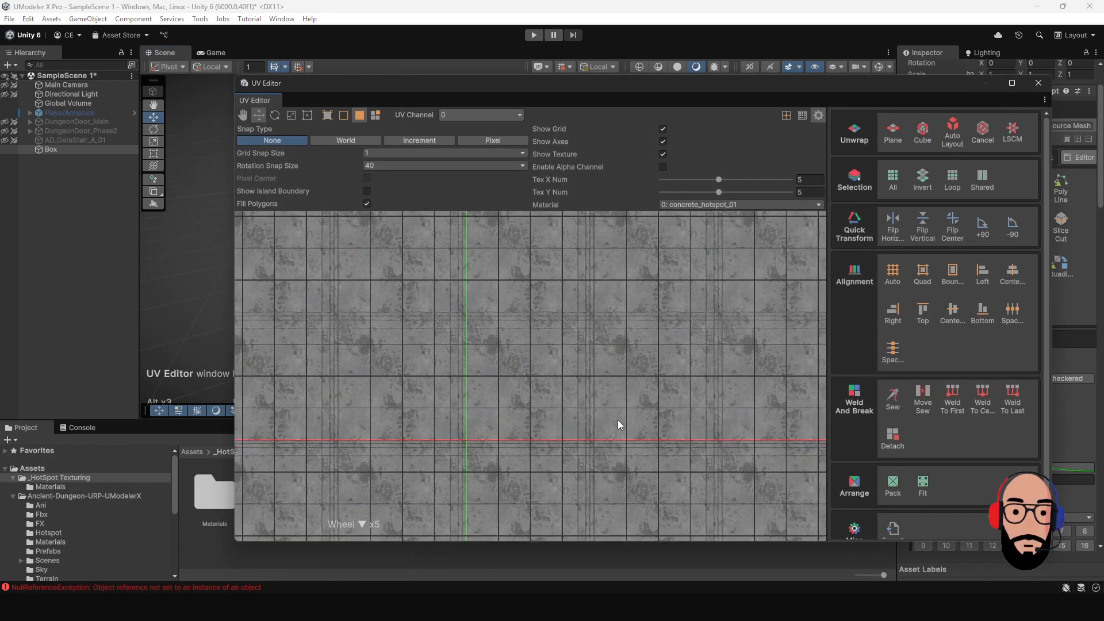
pyautogui.scroll(-7, 616, 416)
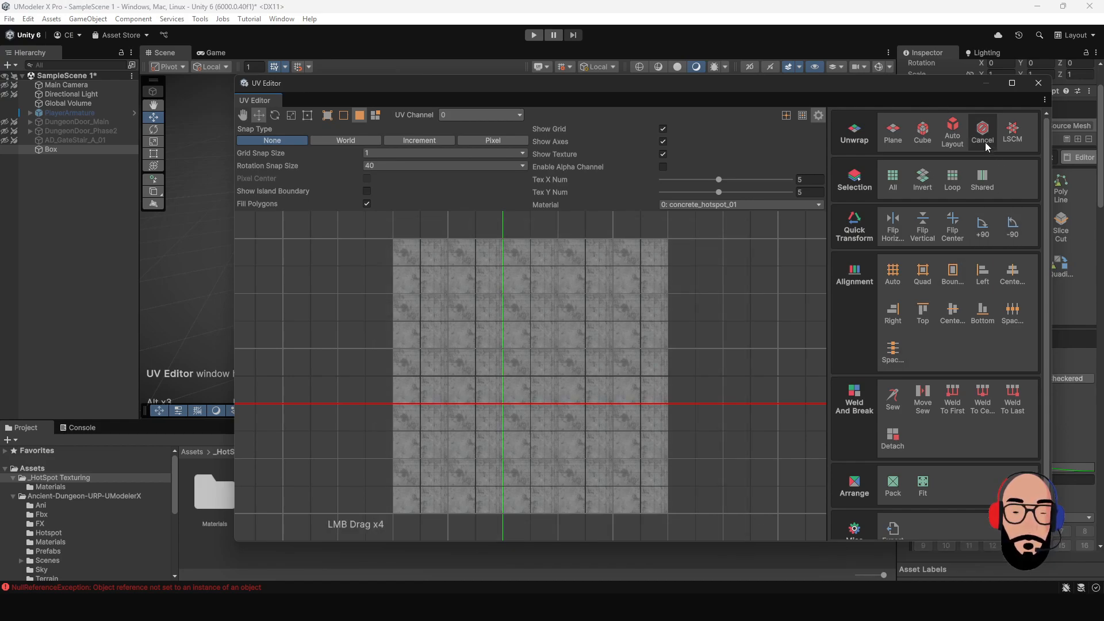
pyautogui.moveTo(557, 83); pyautogui.dragTo(1015, 157)
pyautogui.moveTo(355, 178); pyautogui.dragTo(654, 421)
pyautogui.moveTo(910, 161); pyautogui.dragTo(349, 105)
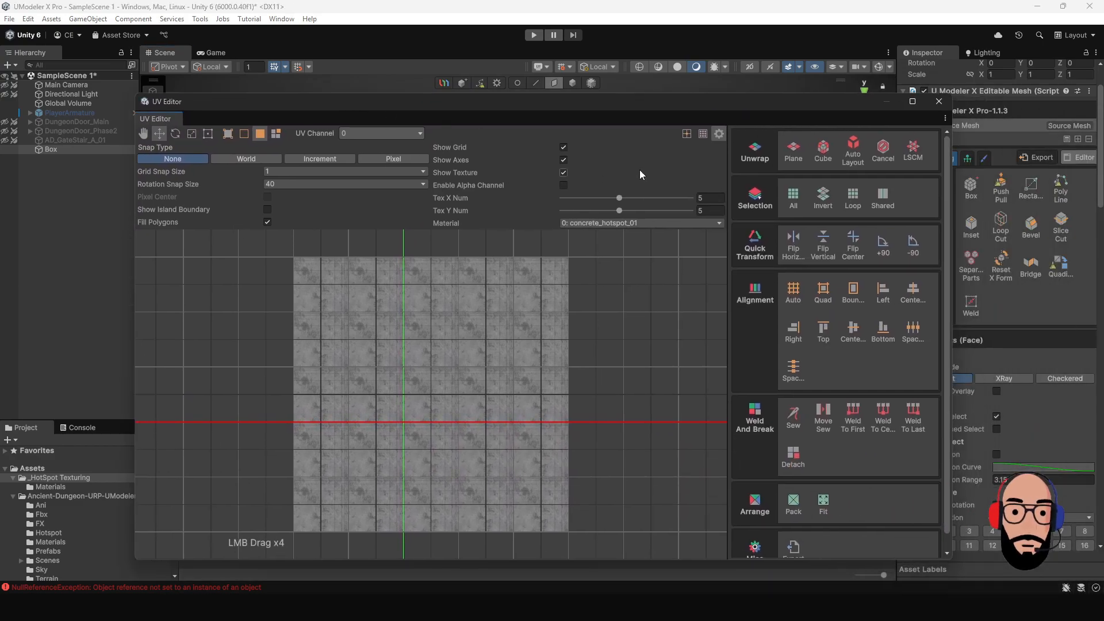
# Step: Unwrap all the selected faces with the Cube method, leaving Individual off
pyautogui.click(823, 152)
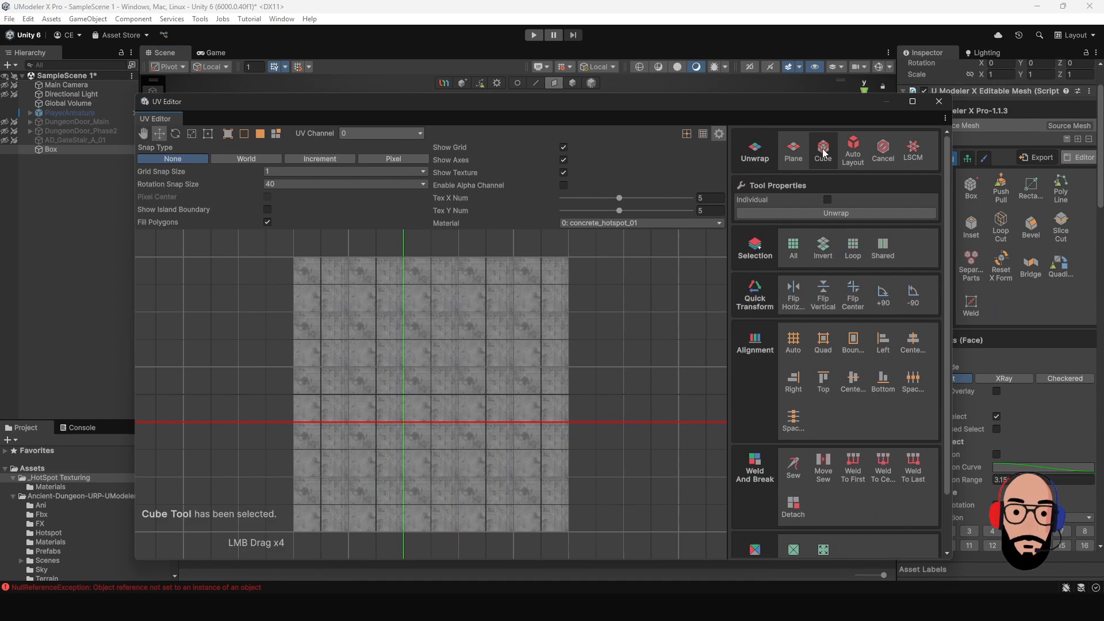
pyautogui.click(850, 214)
pyautogui.scroll(6, 459, 389)
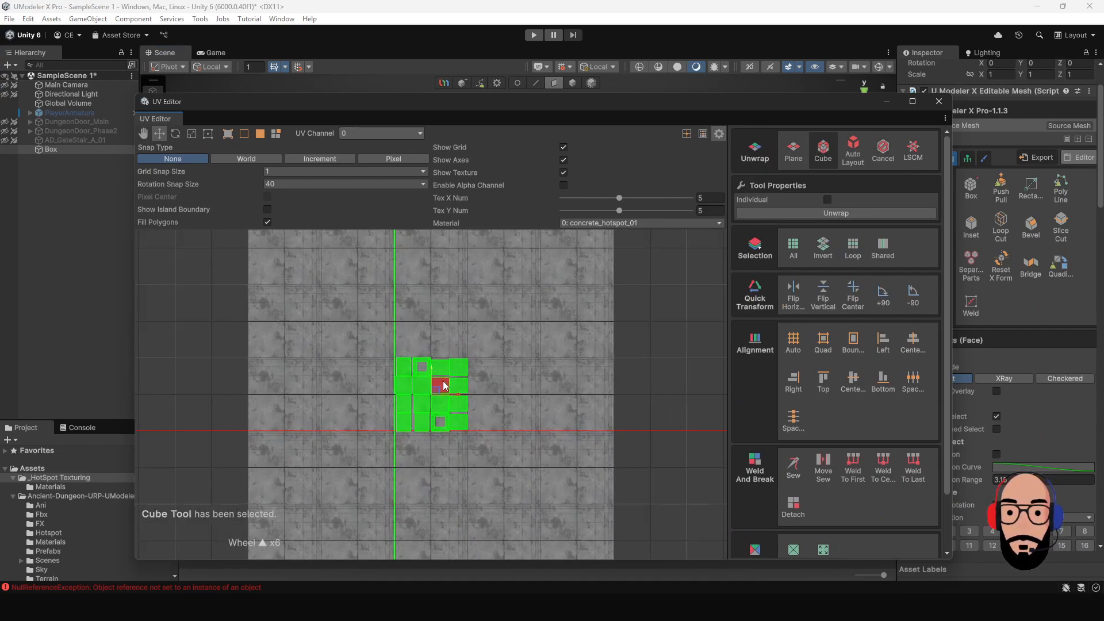
pyautogui.scroll(3, 444, 386)
# Step: Set the UV Editor aside and examine the cube-unwrapped texture on the model from several angles
pyautogui.moveTo(554, 107); pyautogui.dragTo(1103, 257)
pyautogui.scroll(2, 593, 305)
pyautogui.click(593, 304)
pyautogui.moveTo(540, 315)
pyautogui.keyDown('alt'); pyautogui.mouseDown()
pyautogui.moveTo(517, 276)
pyautogui.moveTo(574, 253)
pyautogui.moveTo(555, 236)
pyautogui.moveTo(527, 301)
pyautogui.mouseUp(); pyautogui.keyUp('alt')
pyautogui.keyDown('alt'); pyautogui.moveTo(527, 301); pyautogui.dragTo(532, 237, button='right'); pyautogui.keyUp('alt')
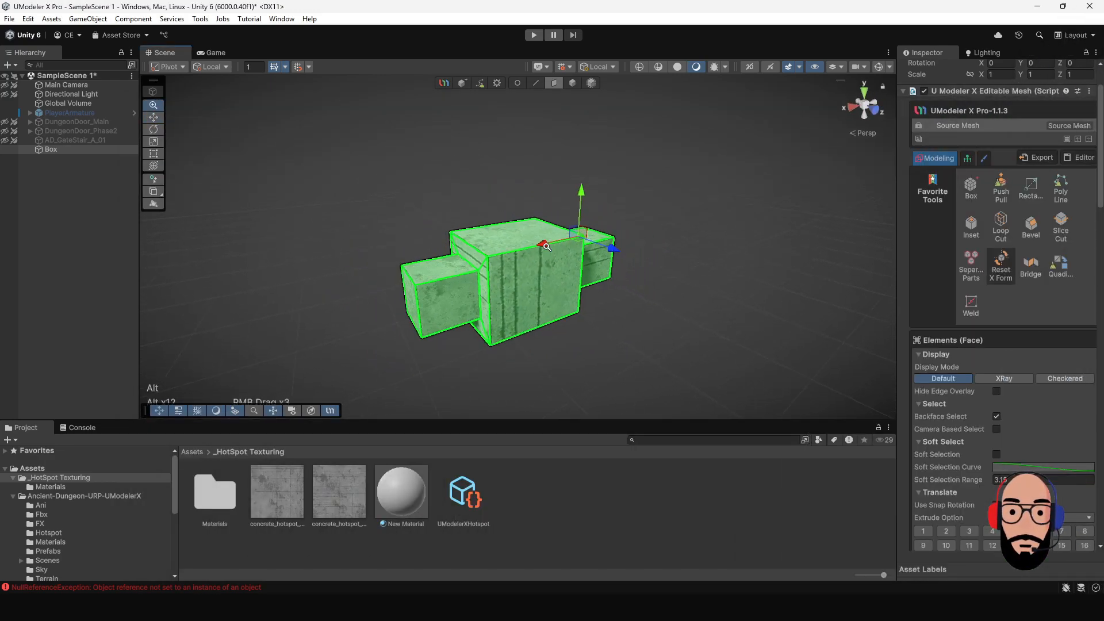
pyautogui.keyDown('alt'); pyautogui.moveTo(532, 237); pyautogui.dragTo(561, 258); pyautogui.keyUp('alt')
pyautogui.keyDown('alt'); pyautogui.moveTo(561, 258); pyautogui.dragTo(494, 238, button='right'); pyautogui.keyUp('alt')
pyautogui.keyDown('alt'); pyautogui.moveTo(494, 238); pyautogui.dragTo(521, 209, button='middle'); pyautogui.keyUp('alt')
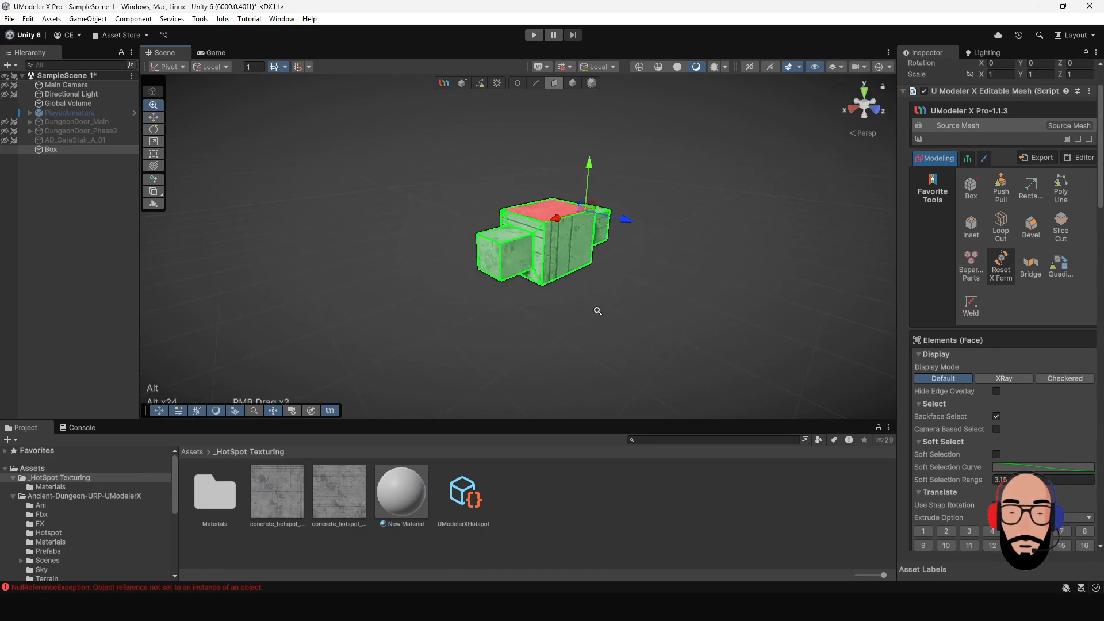
pyautogui.keyDown('alt'); pyautogui.moveTo(596, 310); pyautogui.dragTo(631, 360, button='right'); pyautogui.keyUp('alt')
# Step: Try pulling the side block's end face outward and undo the move
pyautogui.click(475, 277)
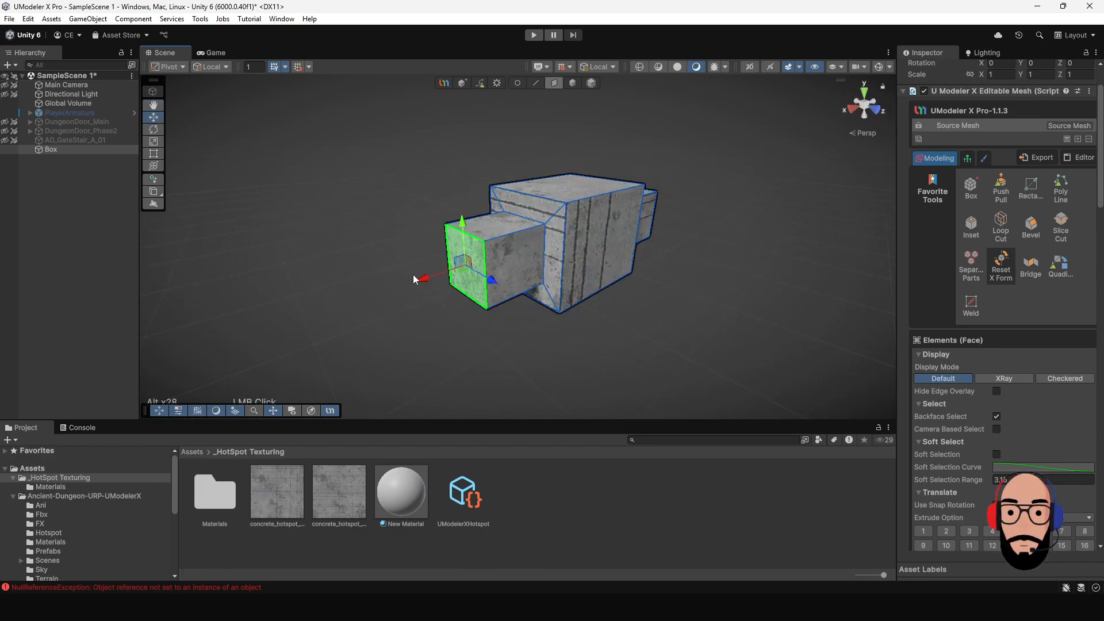
pyautogui.moveTo(412, 274); pyautogui.dragTo(423, 297)
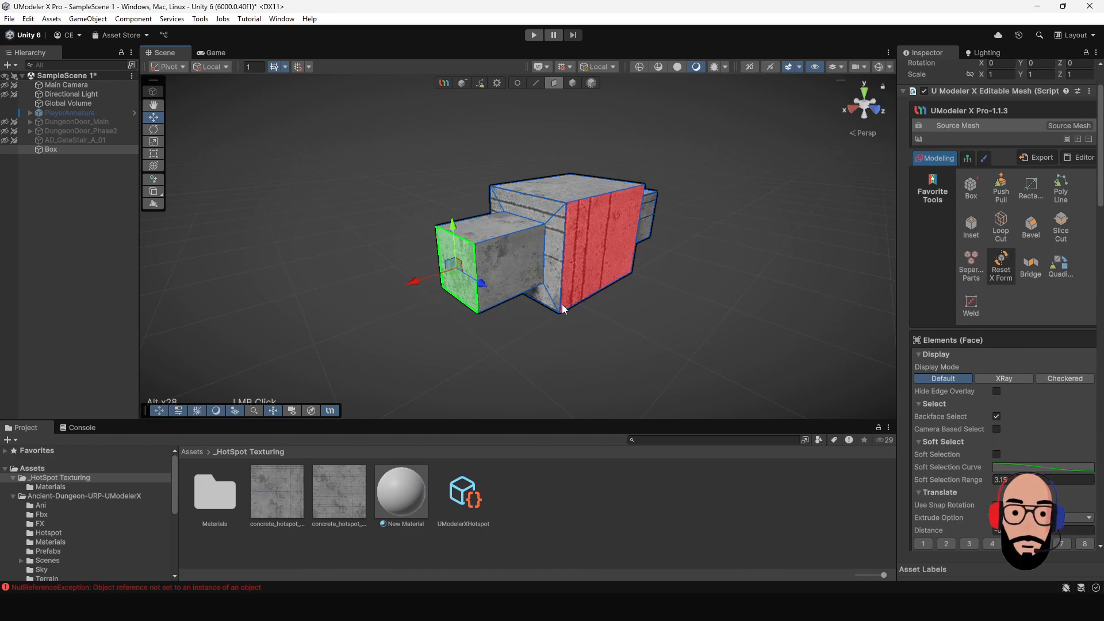
pyautogui.keyDown('alt'); pyautogui.moveTo(626, 303); pyautogui.dragTo(592, 319, button='middle'); pyautogui.keyUp('alt')
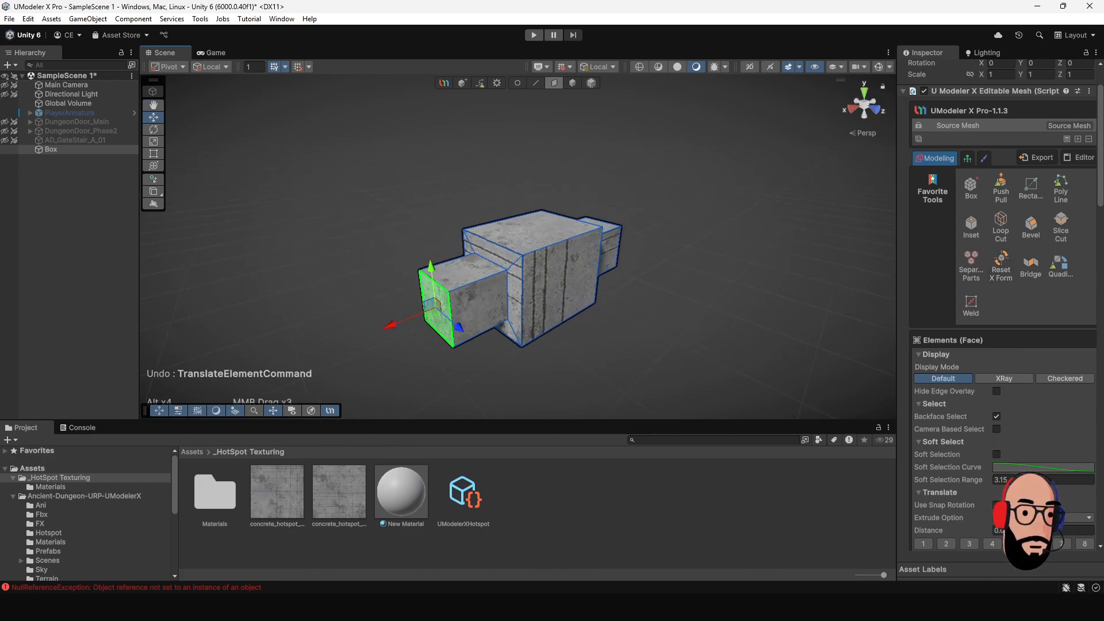
# Step: Bring back the UV Editor, cancel the cube unwrap on all faces, and set the editor aside
pyautogui.moveTo(1103, 8); pyautogui.dragTo(552, 90)
pyautogui.moveTo(518, 307); pyautogui.dragTo(729, 483)
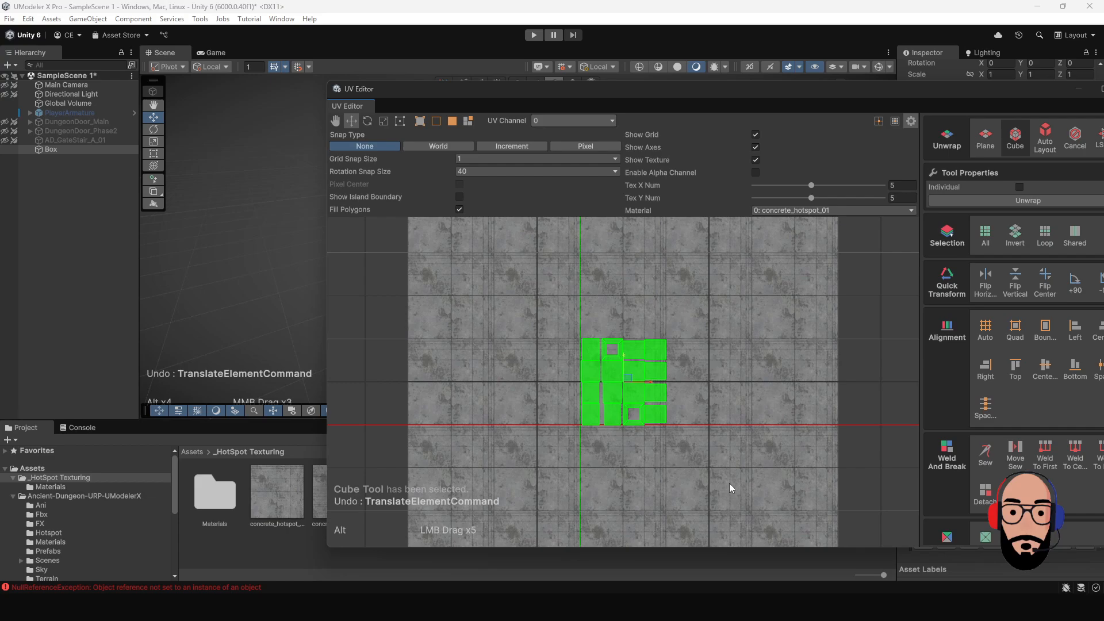
pyautogui.moveTo(1014, 94); pyautogui.dragTo(764, 106)
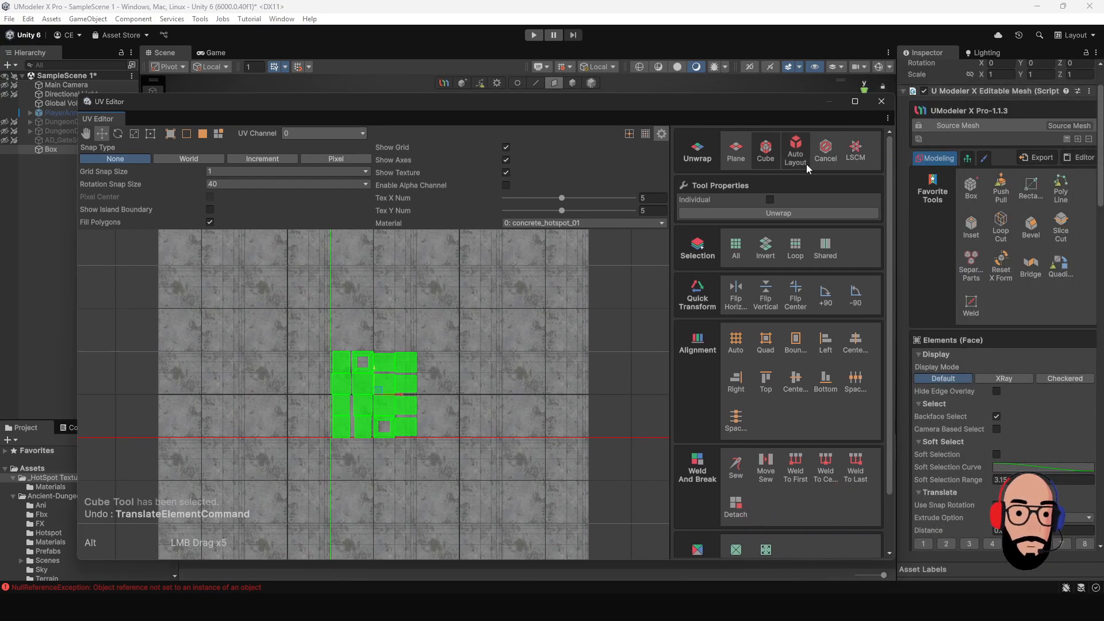
pyautogui.click(826, 151)
pyautogui.moveTo(621, 122); pyautogui.dragTo(1103, 104)
pyautogui.keyDown('alt'); pyautogui.moveTo(569, 263); pyautogui.dragTo(512, 241); pyautogui.keyUp('alt')
pyautogui.moveTo(363, 162); pyautogui.dragTo(729, 374)
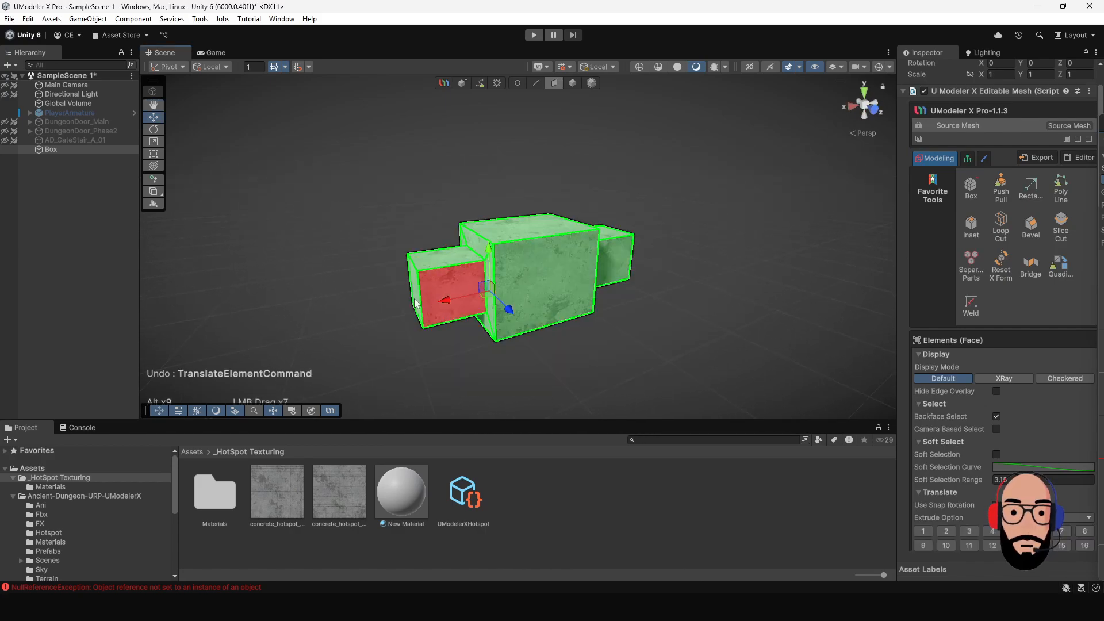
# Step: Pull the side block's end face outward to lengthen the block
pyautogui.keyDown('alt'); pyautogui.moveTo(444, 291); pyautogui.dragTo(385, 328); pyautogui.keyUp('alt')
pyautogui.click(447, 305)
pyautogui.keyDown('alt'); pyautogui.moveTo(557, 273); pyautogui.dragTo(561, 350, button='right'); pyautogui.keyUp('alt')
pyautogui.keyDown('alt'); pyautogui.moveTo(566, 256); pyautogui.dragTo(487, 306); pyautogui.keyUp('alt')
pyautogui.keyDown('alt'); pyautogui.moveTo(519, 280); pyautogui.dragTo(505, 302, button='middle'); pyautogui.keyUp('alt')
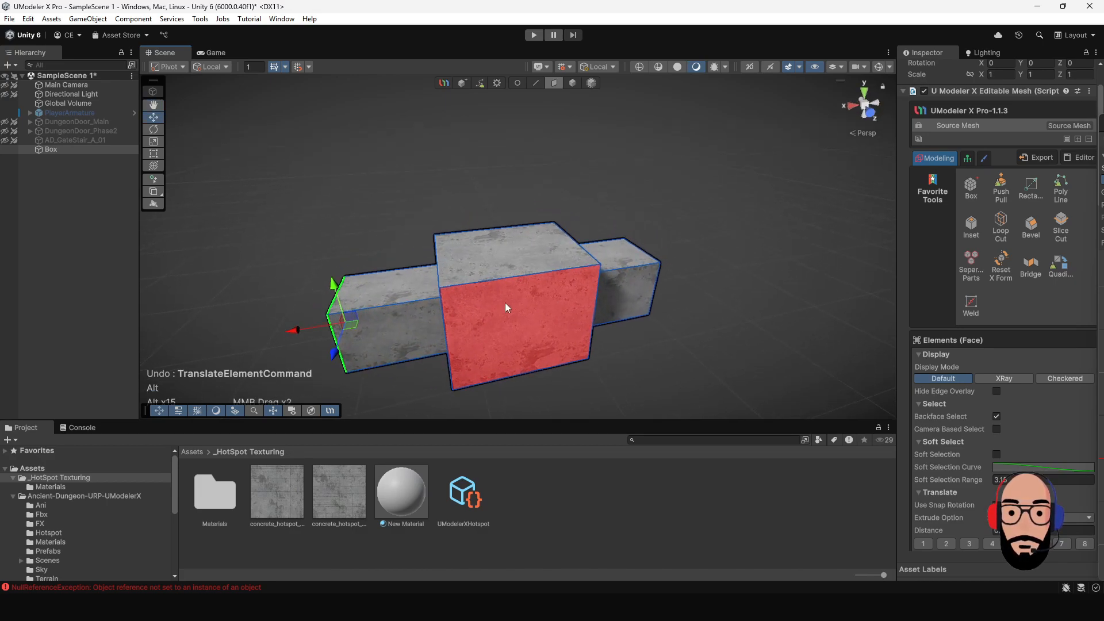
pyautogui.keyDown('alt'); pyautogui.moveTo(505, 302); pyautogui.dragTo(563, 313); pyautogui.keyUp('alt')
# Step: Switch to the Object tool, inspect the texture on the deselected model, and reselect the Box
pyautogui.click(572, 84)
pyautogui.keyDown('alt'); pyautogui.moveTo(635, 217); pyautogui.dragTo(591, 266, button='right'); pyautogui.keyUp('alt')
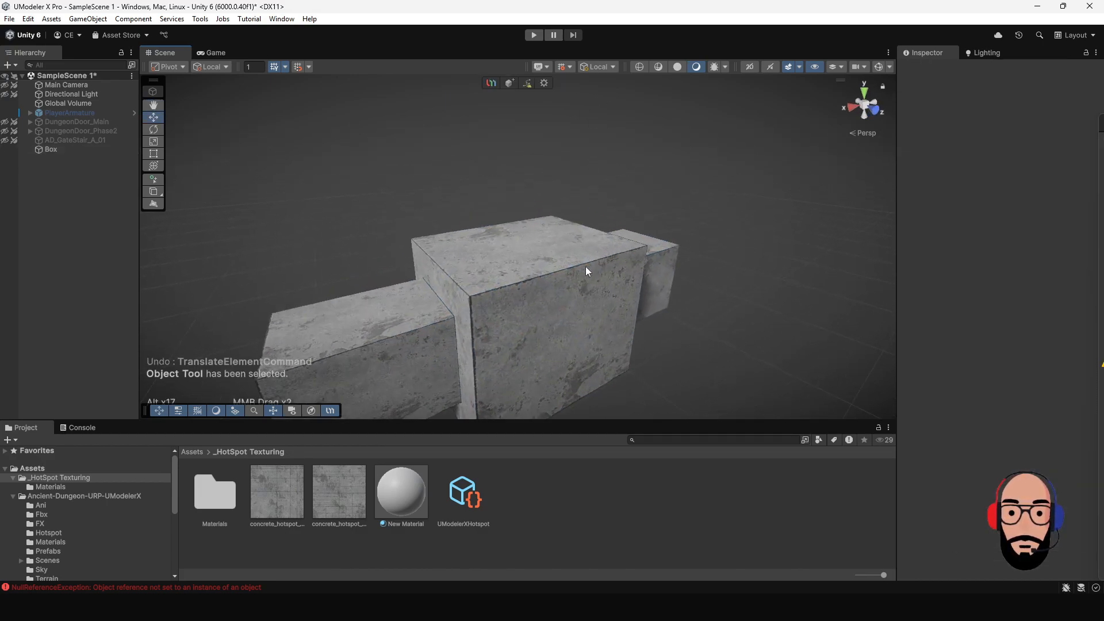
pyautogui.keyDown('alt'); pyautogui.moveTo(591, 266); pyautogui.dragTo(541, 226); pyautogui.keyUp('alt')
pyautogui.click(543, 230)
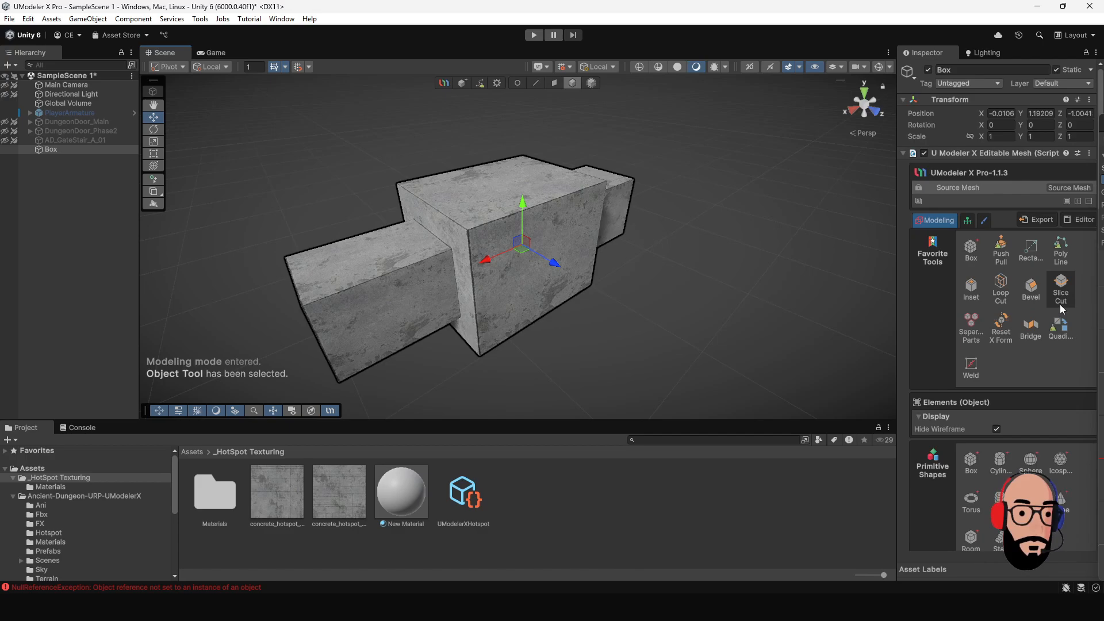
# Step: Inset the large front face of the main block with a Thickness of about -0.21
pyautogui.scroll(-3, 1017, 328)
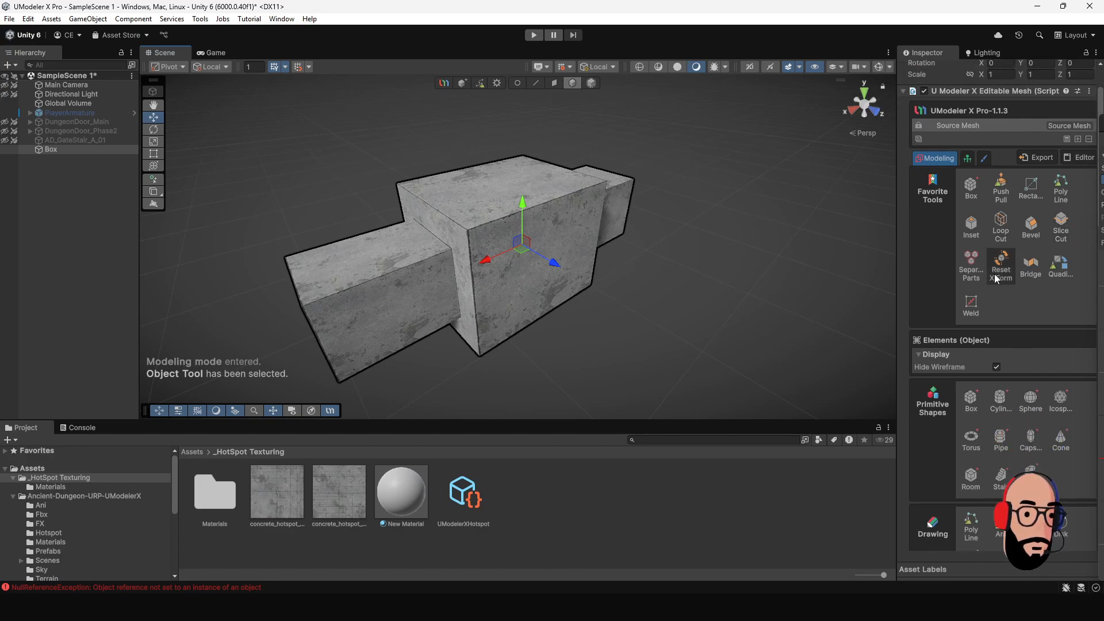
pyautogui.click(974, 227)
pyautogui.moveTo(526, 253); pyautogui.dragTo(631, 236)
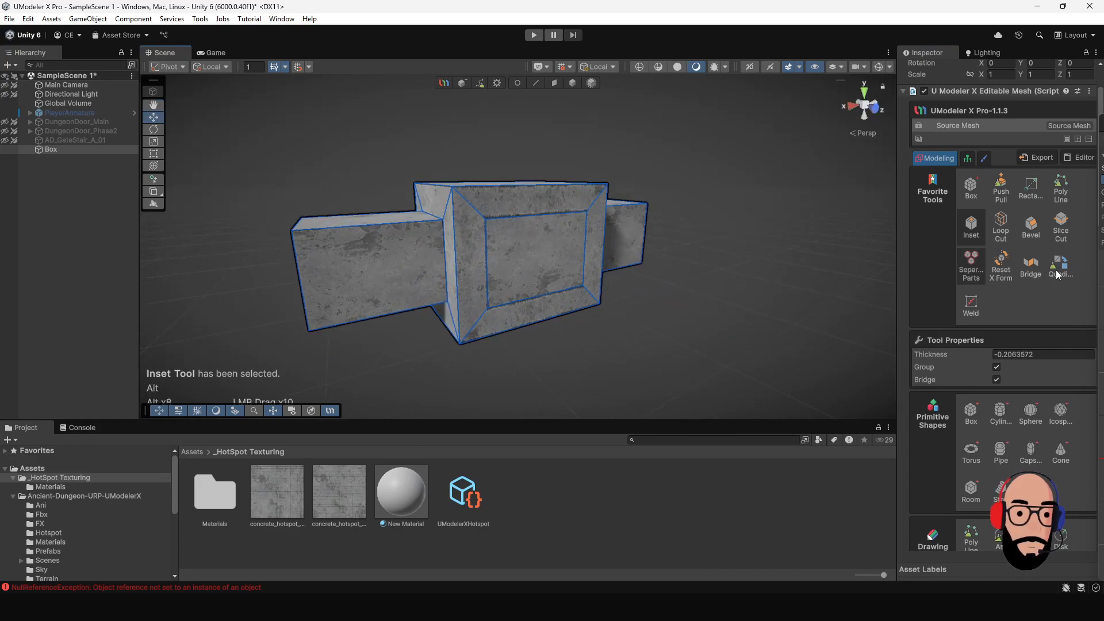
# Step: Use Push Pull to push the inset front panel of the main block all the way through to form an opening
pyautogui.scroll(-6, 1019, 432)
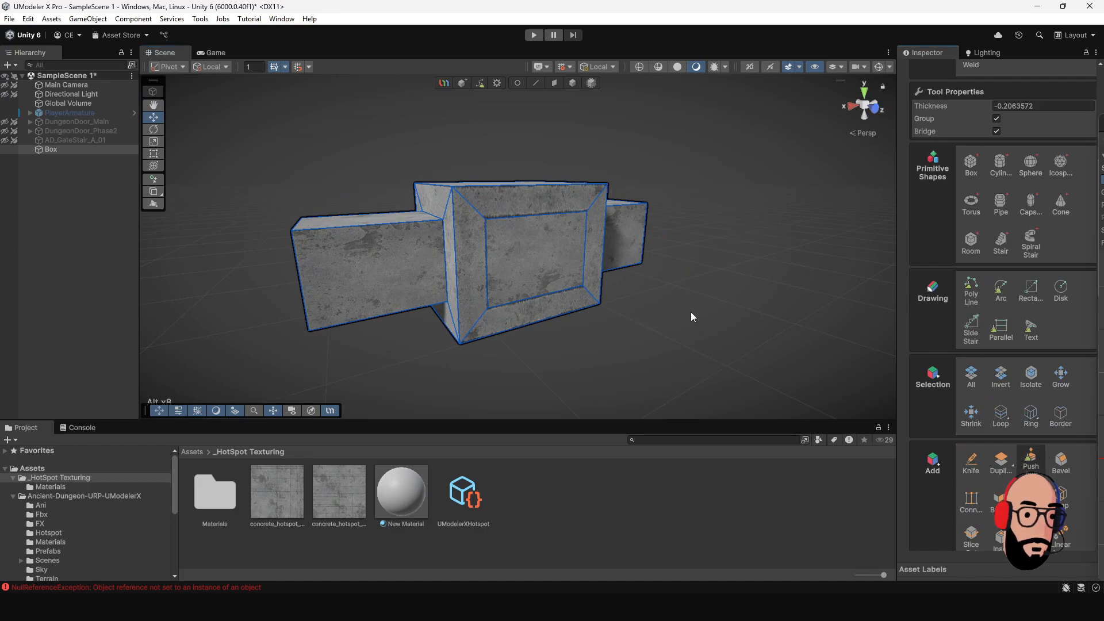
pyautogui.keyDown('alt'); pyautogui.moveTo(691, 311); pyautogui.dragTo(569, 339); pyautogui.keyUp('alt')
pyautogui.moveTo(557, 280); pyautogui.dragTo(284, 241)
pyautogui.keyDown('alt'); pyautogui.moveTo(284, 242); pyautogui.dragTo(545, 242, button='right'); pyautogui.keyUp('alt')
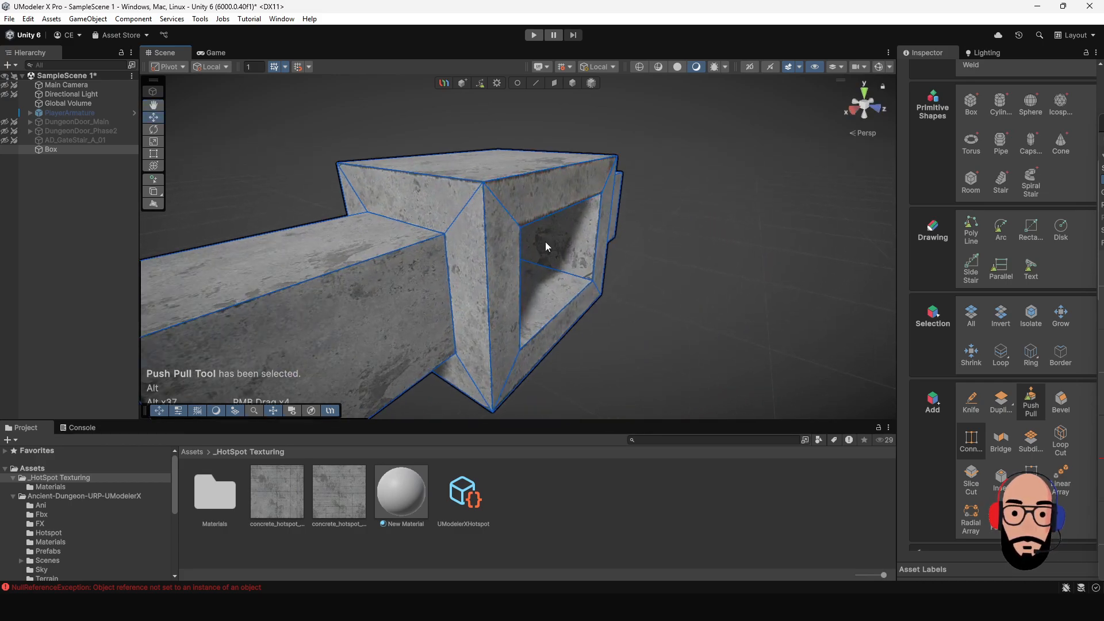
pyautogui.keyDown('alt'); pyautogui.moveTo(545, 241); pyautogui.dragTo(417, 274); pyautogui.keyUp('alt')
pyautogui.keyDown('alt'); pyautogui.moveTo(626, 241); pyautogui.dragTo(492, 236); pyautogui.keyUp('alt')
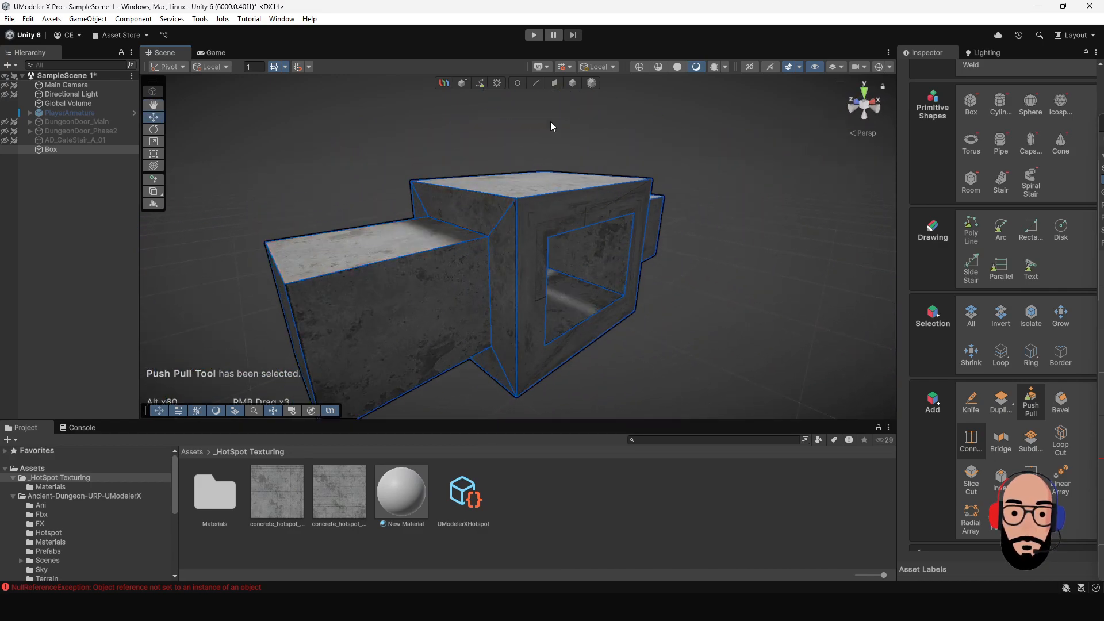
# Step: Select the frame face around the opening on the opposite side with the Face tool and examine its texture
pyautogui.click(517, 84)
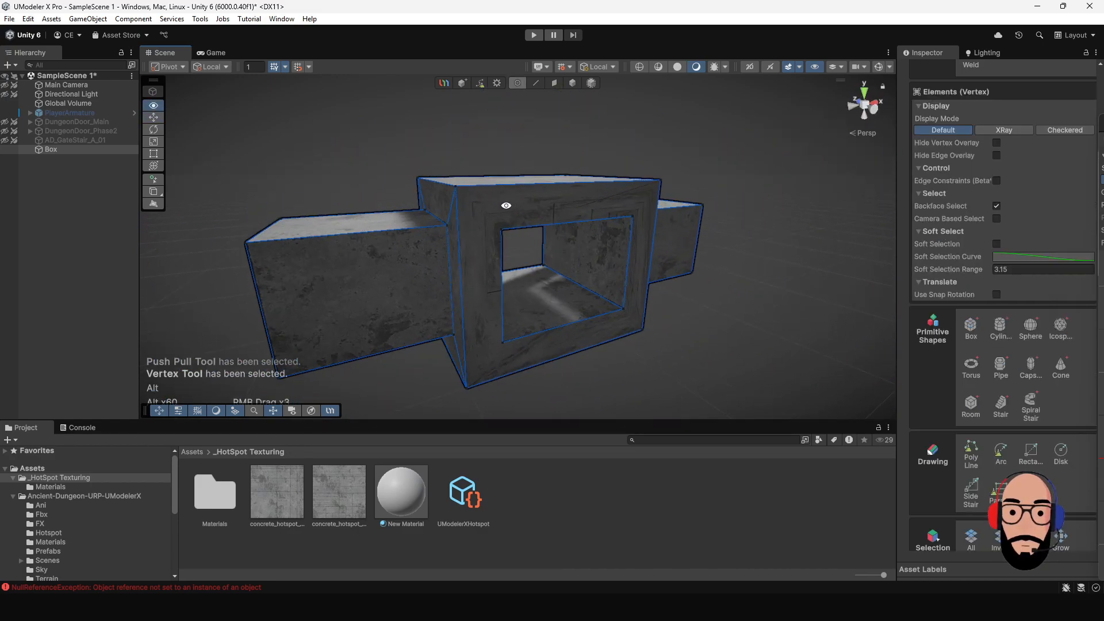
pyautogui.click(553, 84)
pyautogui.click(514, 213)
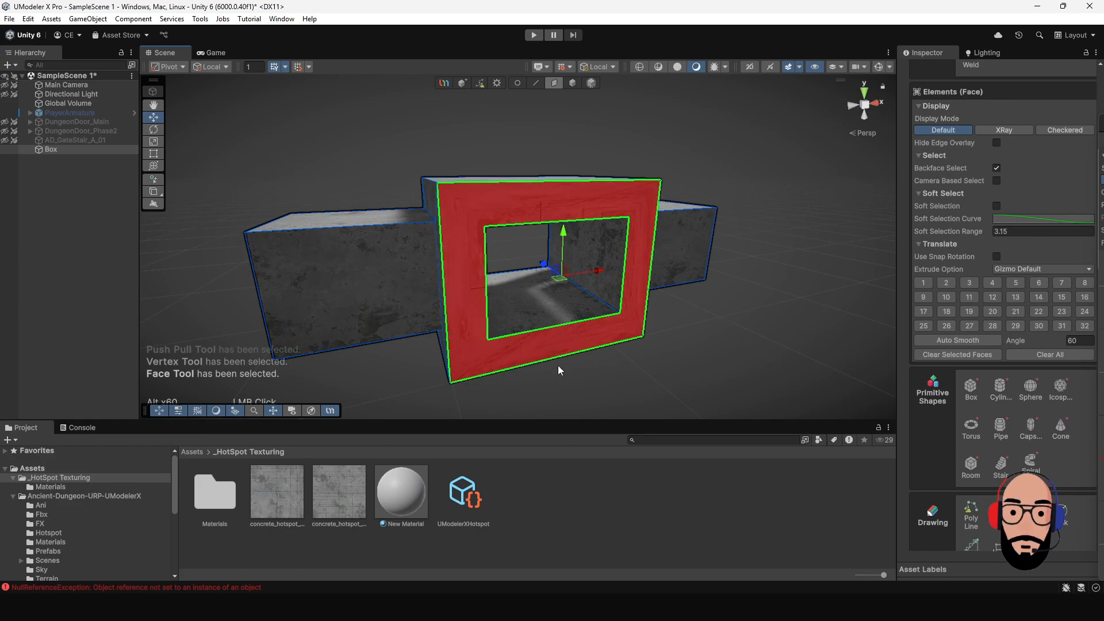
pyautogui.keyDown('alt'); pyautogui.moveTo(666, 346); pyautogui.dragTo(464, 280); pyautogui.keyUp('alt')
pyautogui.keyDown('alt'); pyautogui.moveTo(511, 305); pyautogui.dragTo(499, 276, button='right'); pyautogui.keyUp('alt')
pyautogui.keyDown('alt'); pyautogui.moveTo(499, 276); pyautogui.dragTo(575, 252); pyautogui.keyUp('alt')
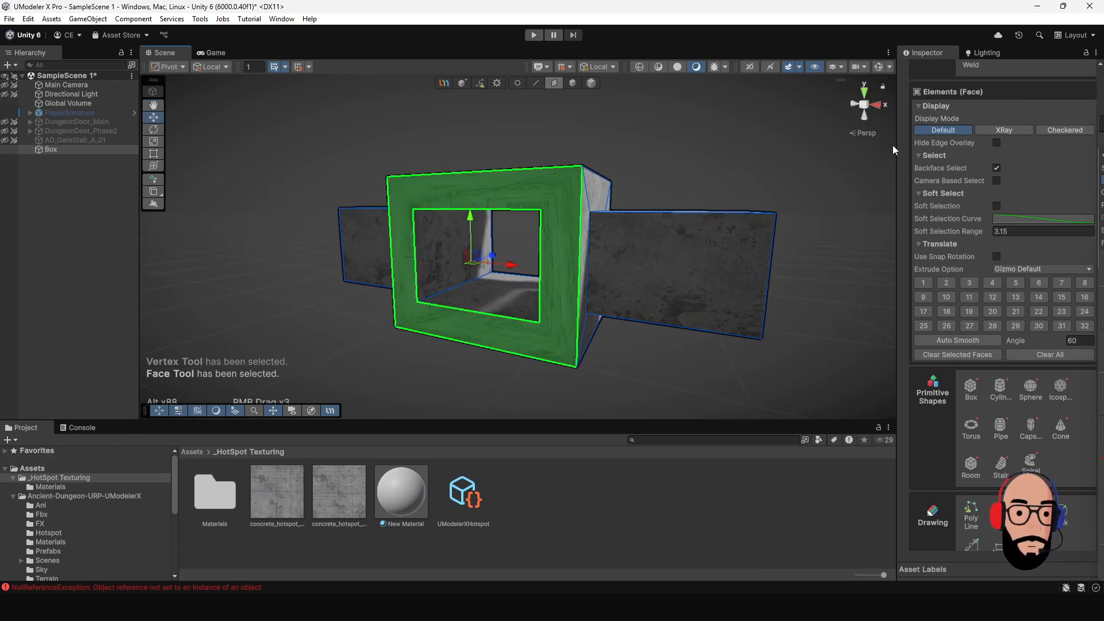
# Step: Draw Poly Line edges joining each inner corner of the opening to the matching outer corner of that frame face
pyautogui.scroll(9, 1014, 369)
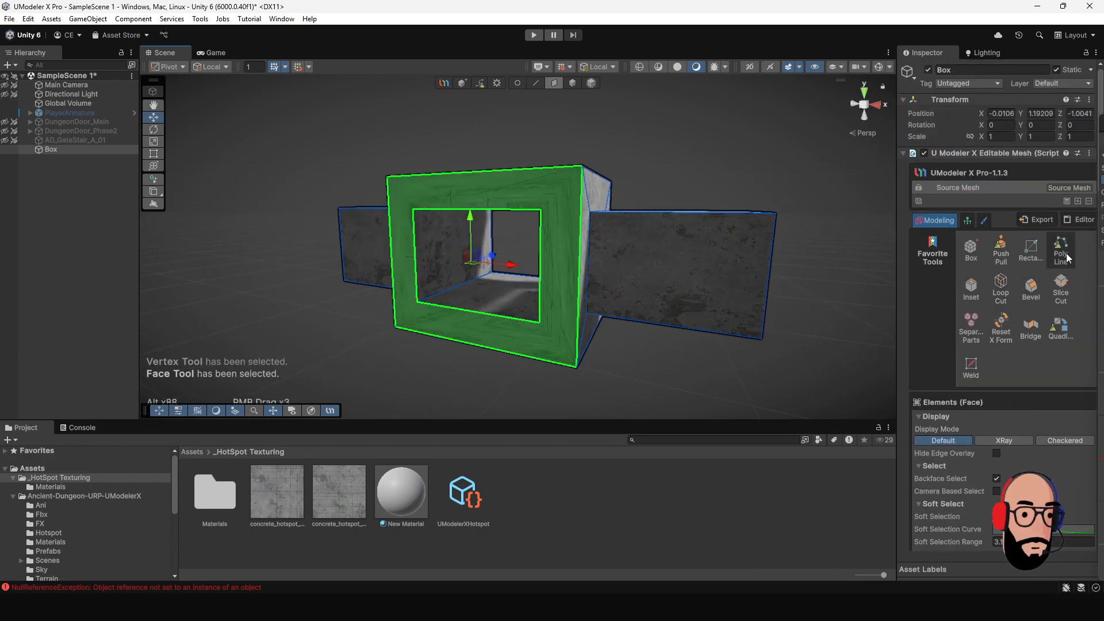
pyautogui.keyDown('alt'); pyautogui.moveTo(547, 188); pyautogui.dragTo(558, 251, button='middle'); pyautogui.keyUp('alt')
pyautogui.keyDown('alt'); pyautogui.moveTo(559, 251); pyautogui.dragTo(562, 330, button='right'); pyautogui.keyUp('alt')
pyautogui.keyDown('alt'); pyautogui.moveTo(562, 330); pyautogui.dragTo(548, 265); pyautogui.keyUp('alt')
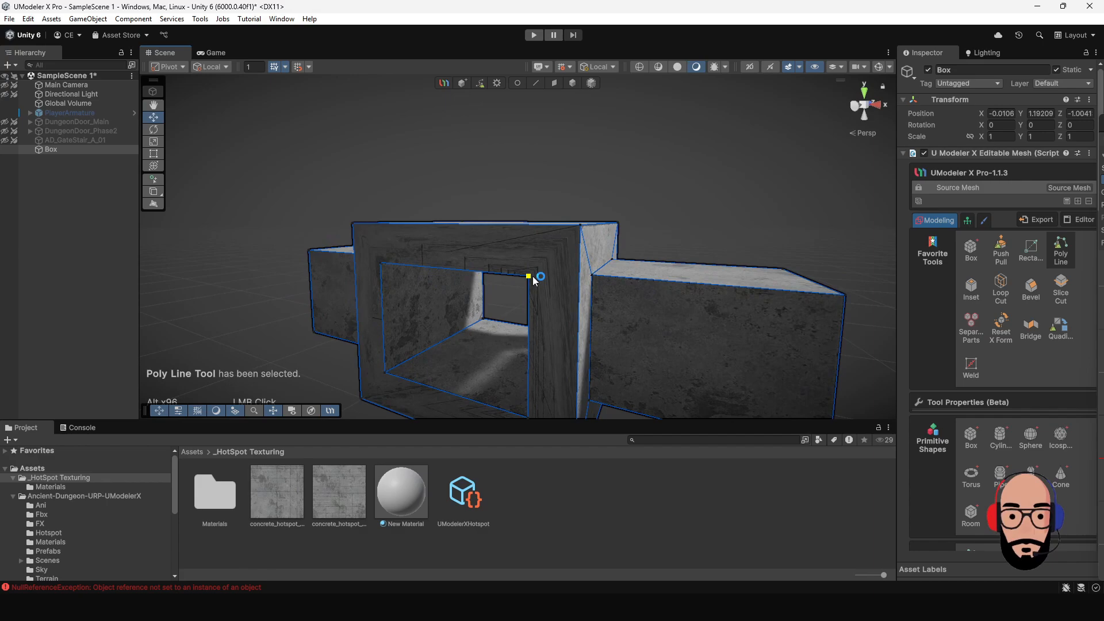
pyautogui.keyDown('alt'); pyautogui.moveTo(584, 301); pyautogui.dragTo(597, 344); pyautogui.keyUp('alt')
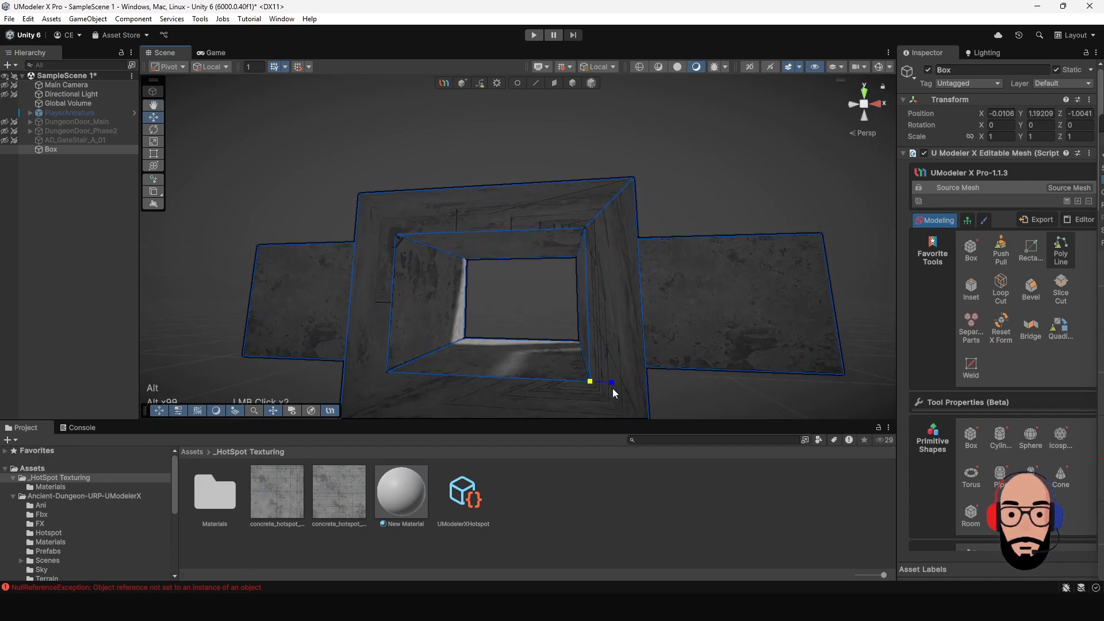
pyautogui.moveTo(613, 393); pyautogui.dragTo(586, 332, button='middle')
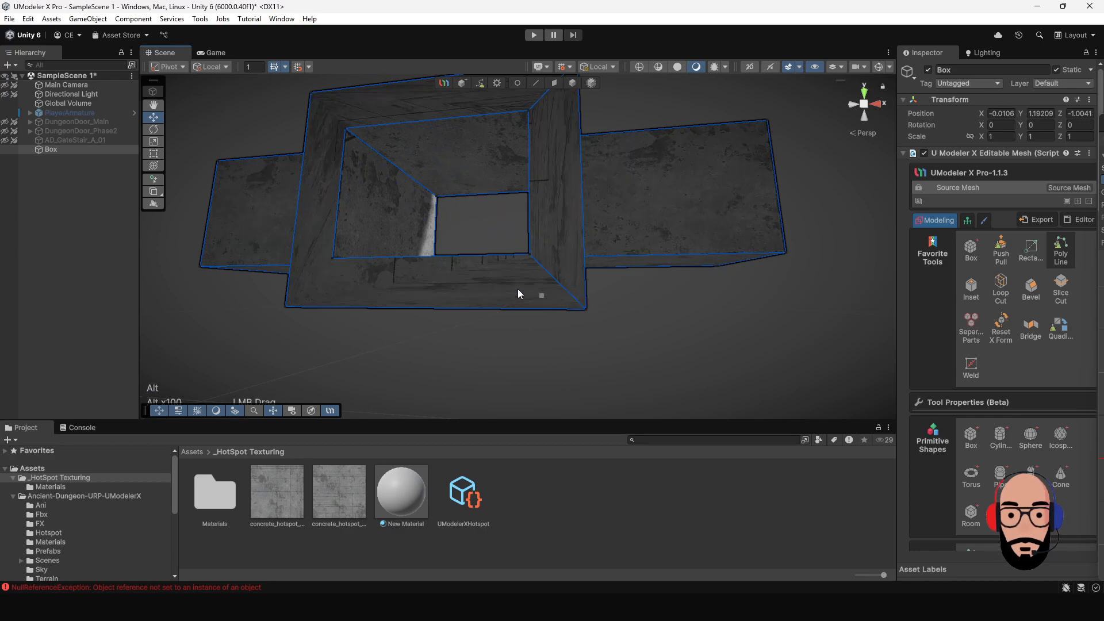
pyautogui.keyDown('alt'); pyautogui.moveTo(522, 293); pyautogui.dragTo(537, 318); pyautogui.keyUp('alt')
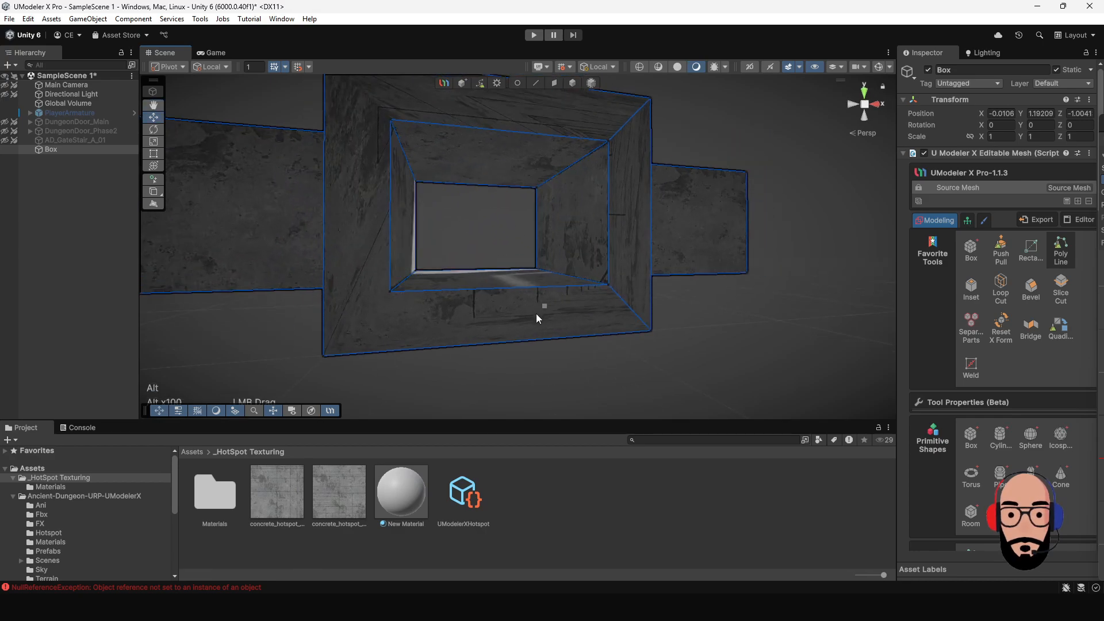
pyautogui.click(325, 357)
pyautogui.keyDown('alt'); pyautogui.moveTo(355, 244); pyautogui.dragTo(379, 336, button='middle'); pyautogui.keyUp('alt')
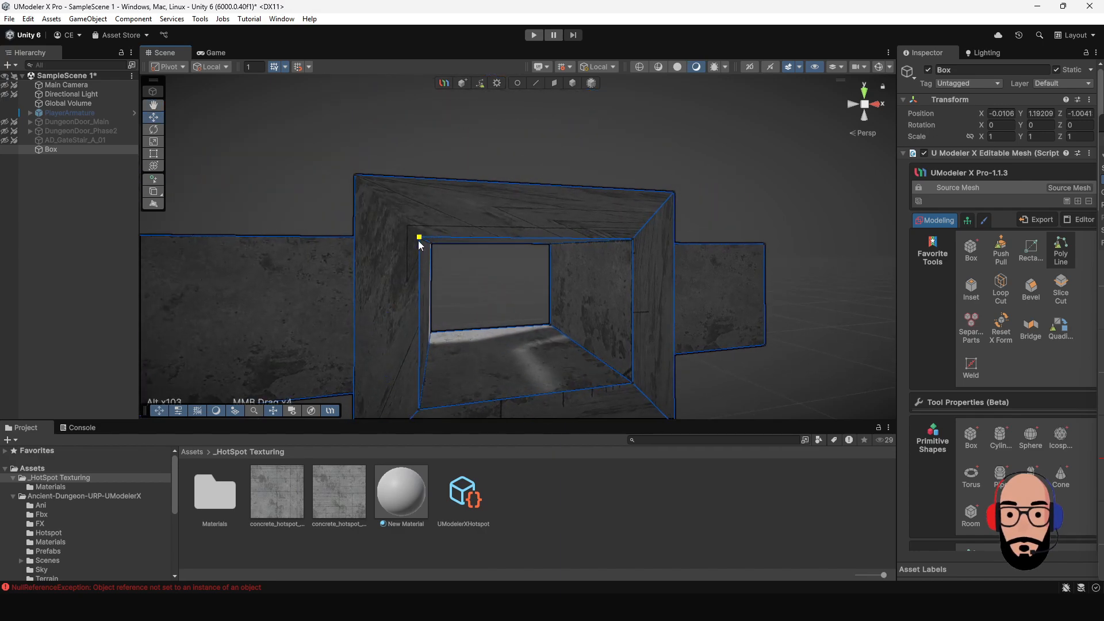
pyautogui.click(359, 180)
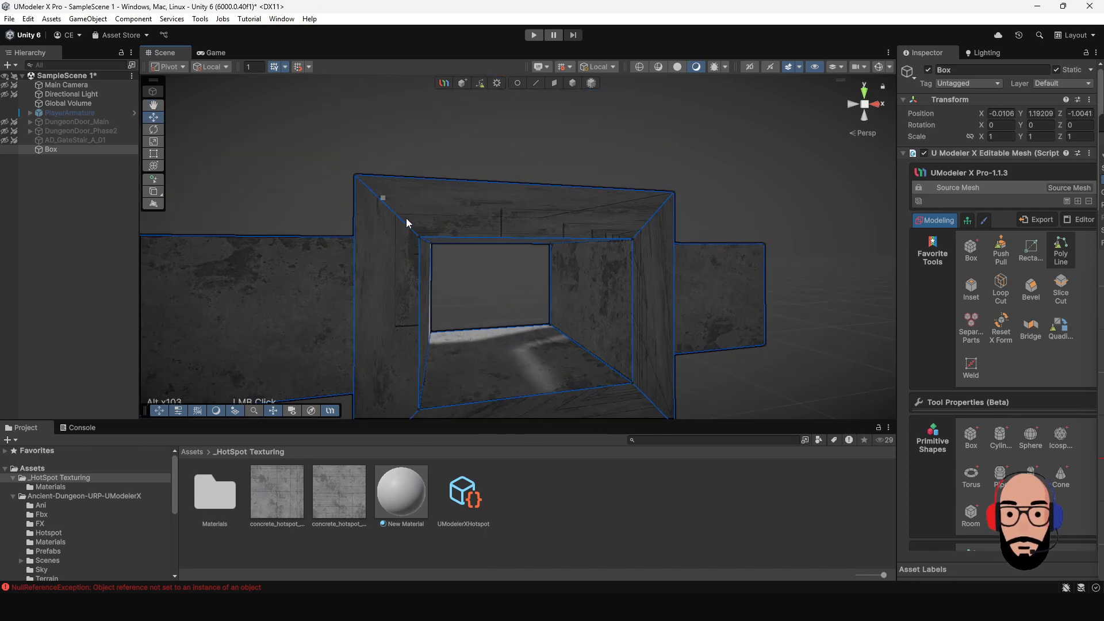
pyautogui.keyDown('alt'); pyautogui.moveTo(540, 258); pyautogui.dragTo(477, 248, button='right'); pyautogui.keyUp('alt')
pyautogui.keyDown('alt'); pyautogui.moveTo(478, 249); pyautogui.dragTo(570, 84); pyautogui.keyUp('alt')
# Step: Select all faces of the Box and apply Auto Hotspot Selected Faces with the UModelerXHotspot object
pyautogui.click(554, 86)
pyautogui.keyDown('alt'); pyautogui.moveTo(592, 198); pyautogui.dragTo(540, 212, button='right'); pyautogui.keyUp('alt')
pyautogui.keyDown('alt'); pyautogui.moveTo(540, 213); pyautogui.dragTo(425, 241); pyautogui.keyUp('alt')
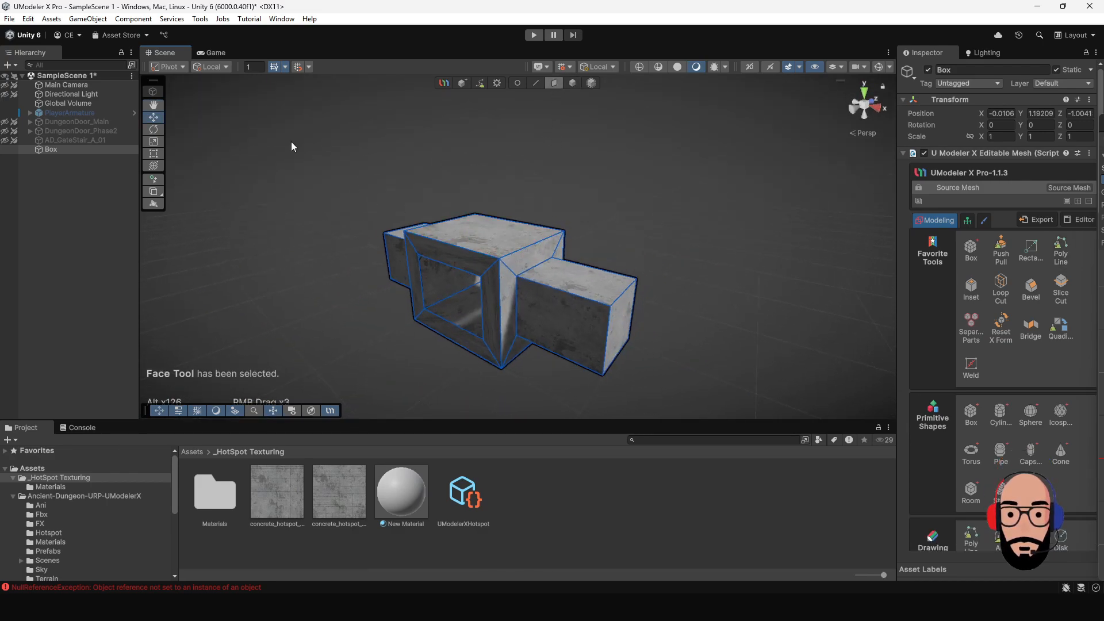
pyautogui.moveTo(299, 145); pyautogui.dragTo(738, 438)
pyautogui.keyDown('alt'); pyautogui.moveTo(676, 324); pyautogui.dragTo(452, 298); pyautogui.keyUp('alt')
pyautogui.keyDown('alt'); pyautogui.moveTo(452, 298); pyautogui.dragTo(532, 299, button='right'); pyautogui.keyUp('alt')
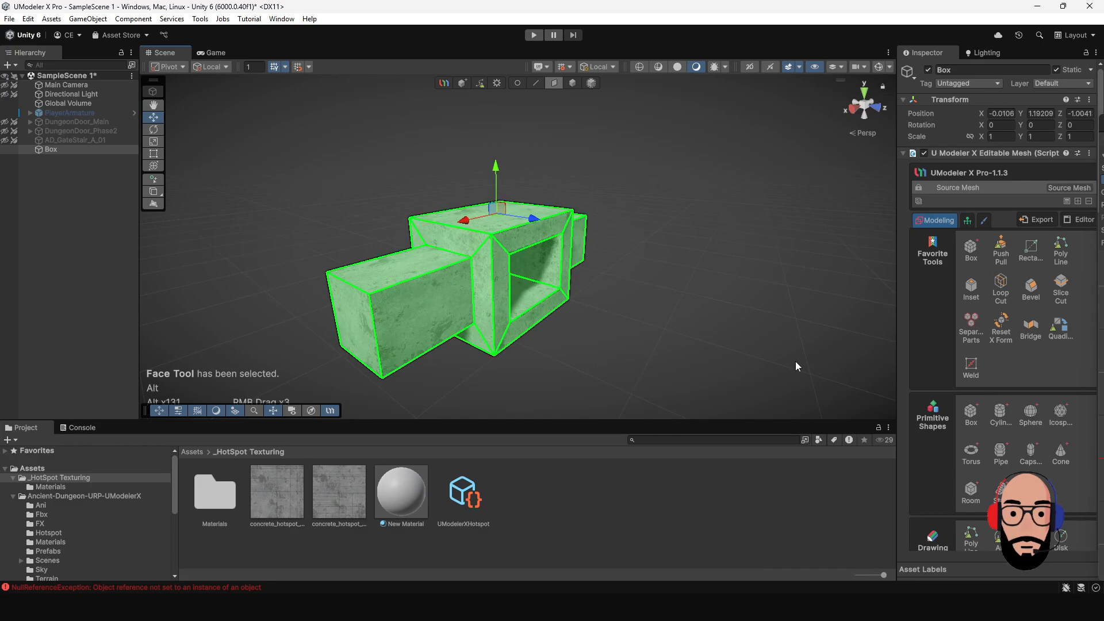
pyautogui.scroll(-9, 1003, 374)
pyautogui.scroll(-10, 995, 379)
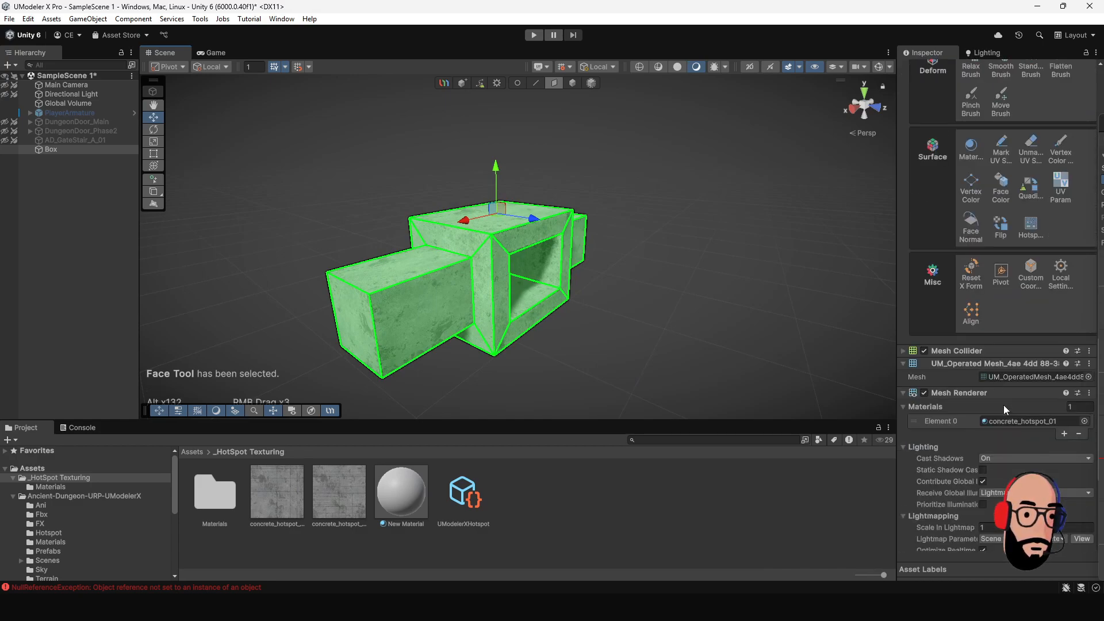
pyautogui.scroll(2, 1007, 391)
pyautogui.click(1030, 319)
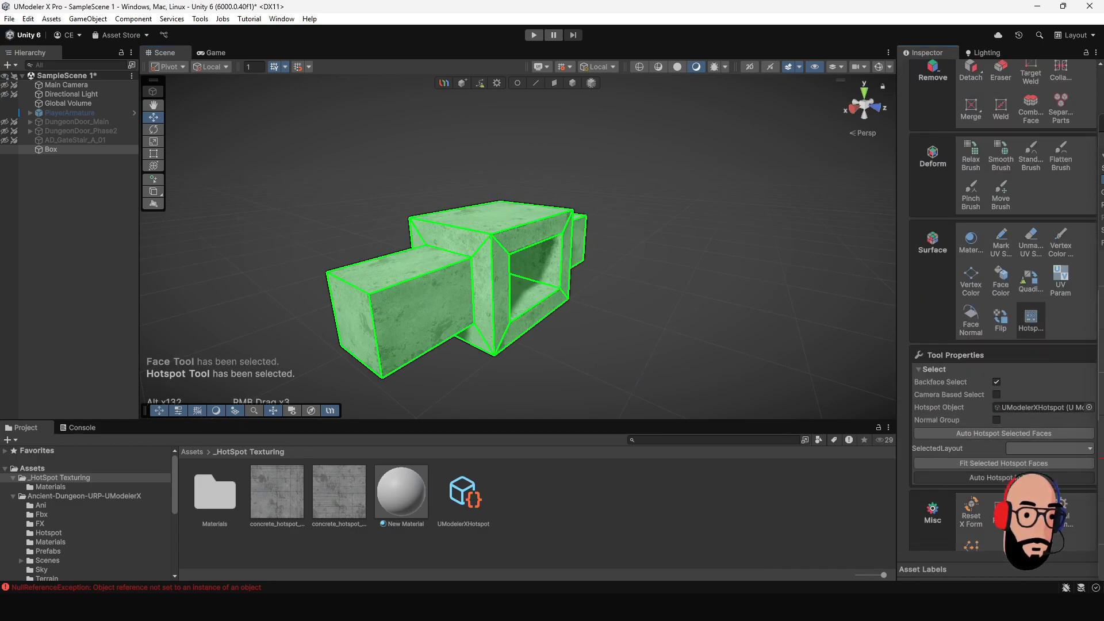
pyautogui.click(975, 434)
# Step: Inspect the hotspot texturing around the opening, then switch to the Object tool and view the side block
pyautogui.keyDown('alt'); pyautogui.moveTo(448, 281); pyautogui.dragTo(770, 276); pyautogui.keyUp('alt')
pyautogui.keyDown('alt'); pyautogui.moveTo(530, 284); pyautogui.dragTo(687, 255); pyautogui.keyUp('alt')
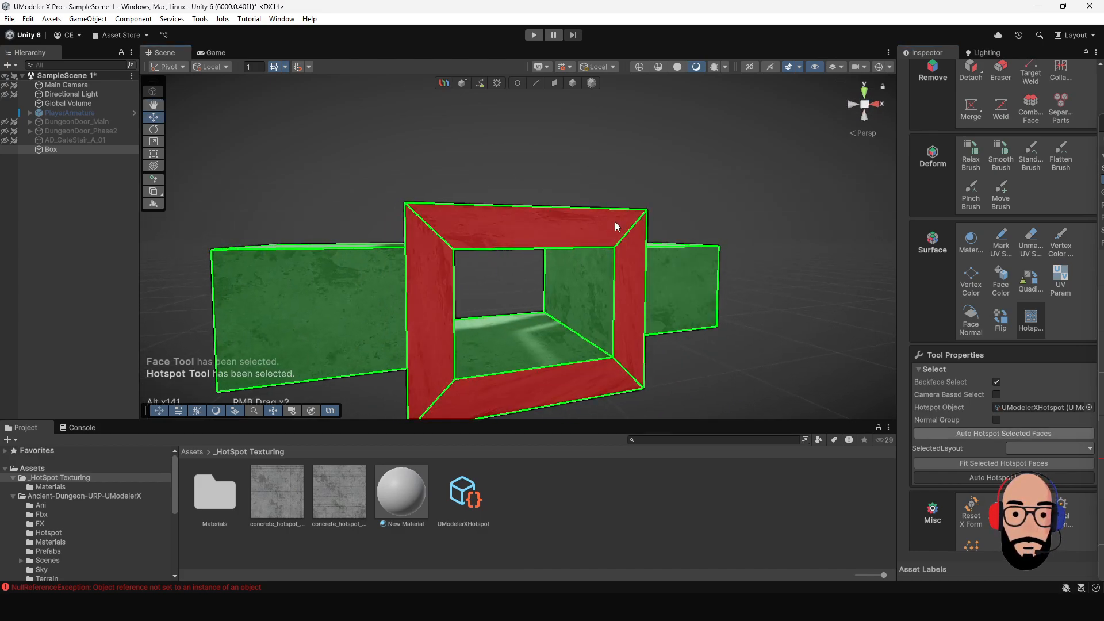
pyautogui.click(575, 87)
pyautogui.moveTo(604, 221)
pyautogui.keyDown('alt'); pyautogui.mouseDown()
pyautogui.moveTo(678, 242)
pyautogui.moveTo(575, 297)
pyautogui.moveTo(631, 212)
pyautogui.moveTo(581, 195)
pyautogui.moveTo(410, 257)
pyautogui.moveTo(550, 297)
pyautogui.moveTo(477, 301)
pyautogui.mouseUp(); pyautogui.keyUp('alt')
# Step: Inset the side block's end face and recess its inner panel with Push Pull
pyautogui.scroll(10, 1035, 339)
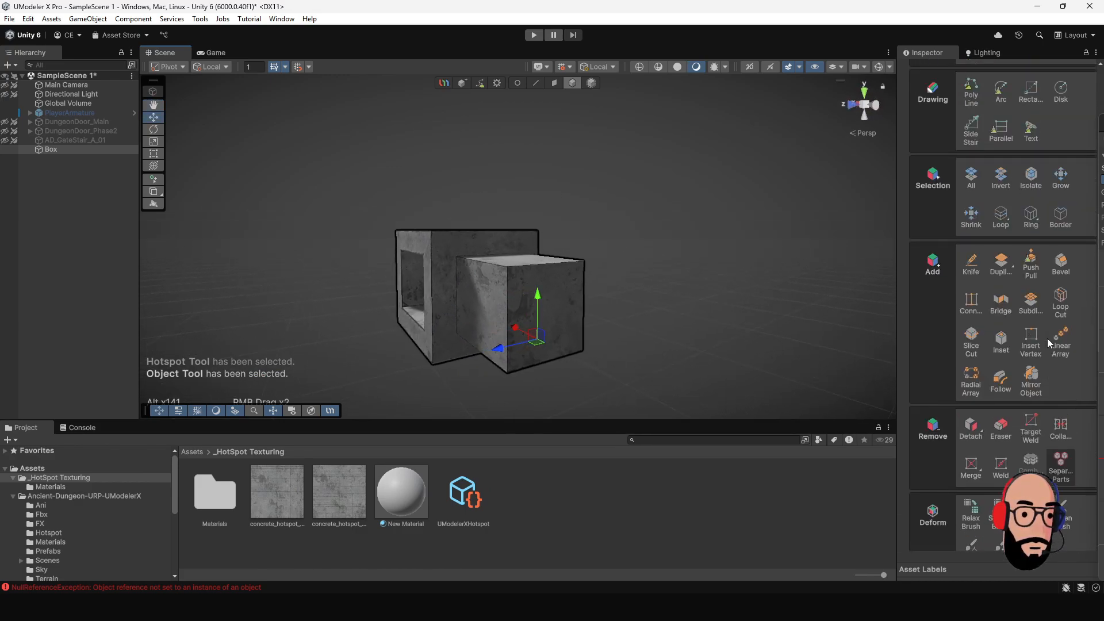
pyautogui.scroll(3, 1012, 347)
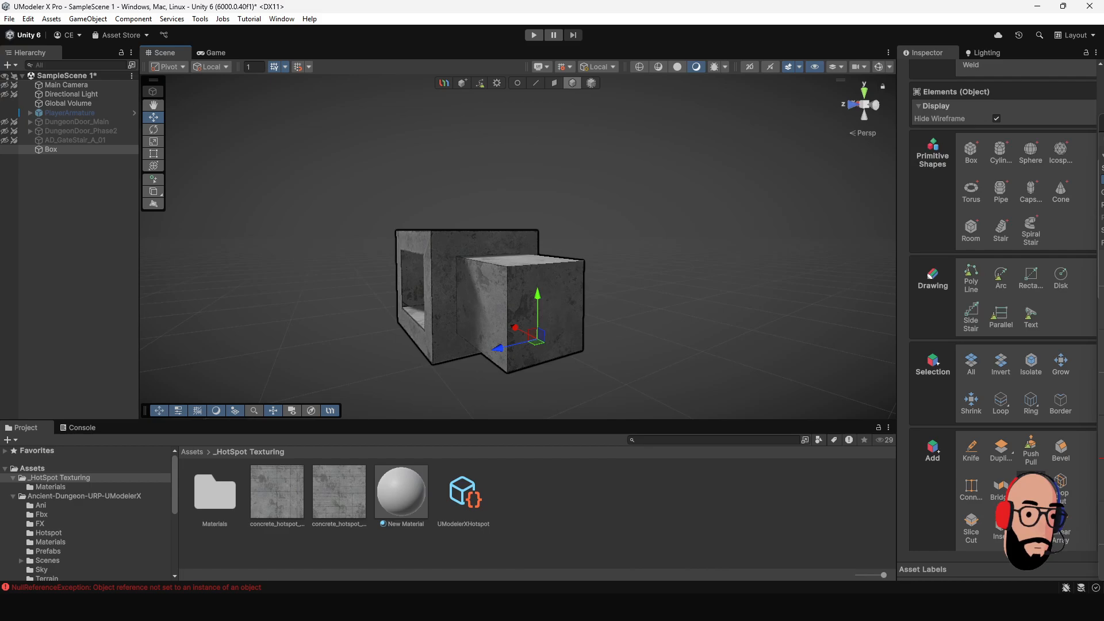
pyautogui.click(998, 528)
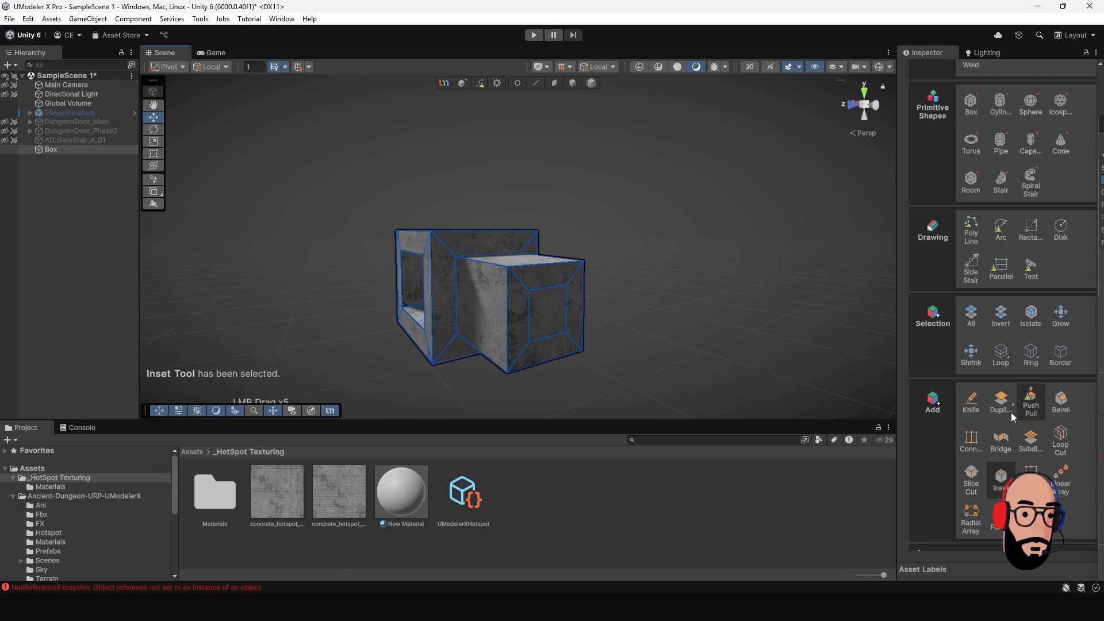
pyautogui.click(1031, 404)
pyautogui.keyDown('alt'); pyautogui.moveTo(546, 279); pyautogui.dragTo(351, 250); pyautogui.keyUp('alt')
pyautogui.keyDown('alt'); pyautogui.moveTo(350, 250); pyautogui.dragTo(396, 256, button='right'); pyautogui.keyUp('alt')
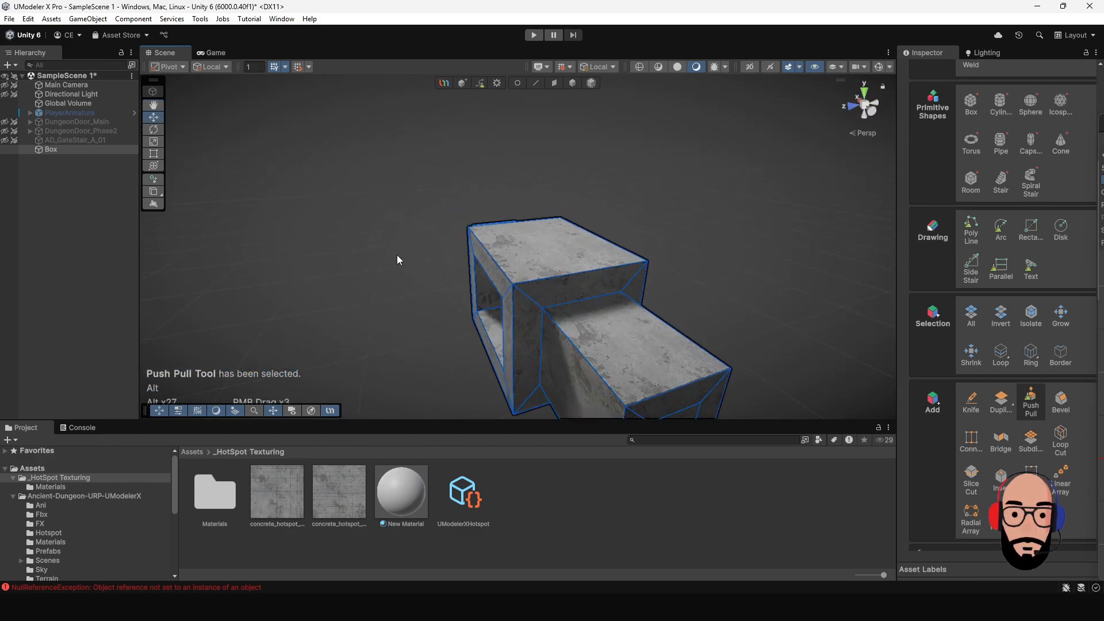
pyautogui.keyDown('alt'); pyautogui.moveTo(397, 255); pyautogui.dragTo(359, 244, button='middle'); pyautogui.keyUp('alt')
pyautogui.keyDown('alt'); pyautogui.moveTo(360, 244); pyautogui.dragTo(529, 251); pyautogui.keyUp('alt')
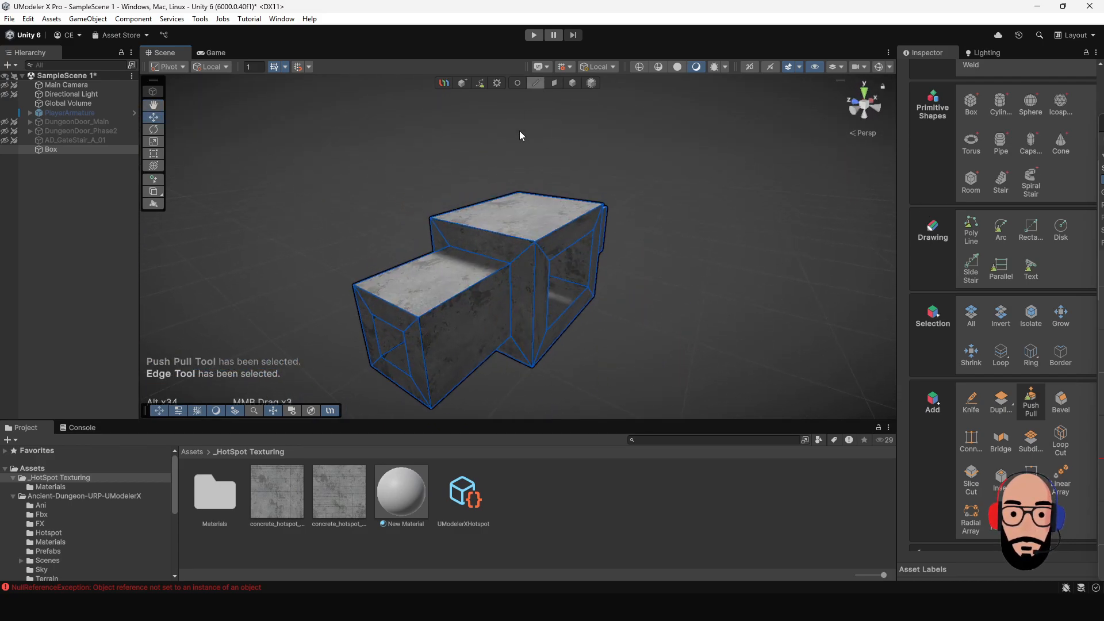
# Step: Bevel the side block's upper long edge with a Width of about 0.21 and adjust the Segments
pyautogui.click(468, 288)
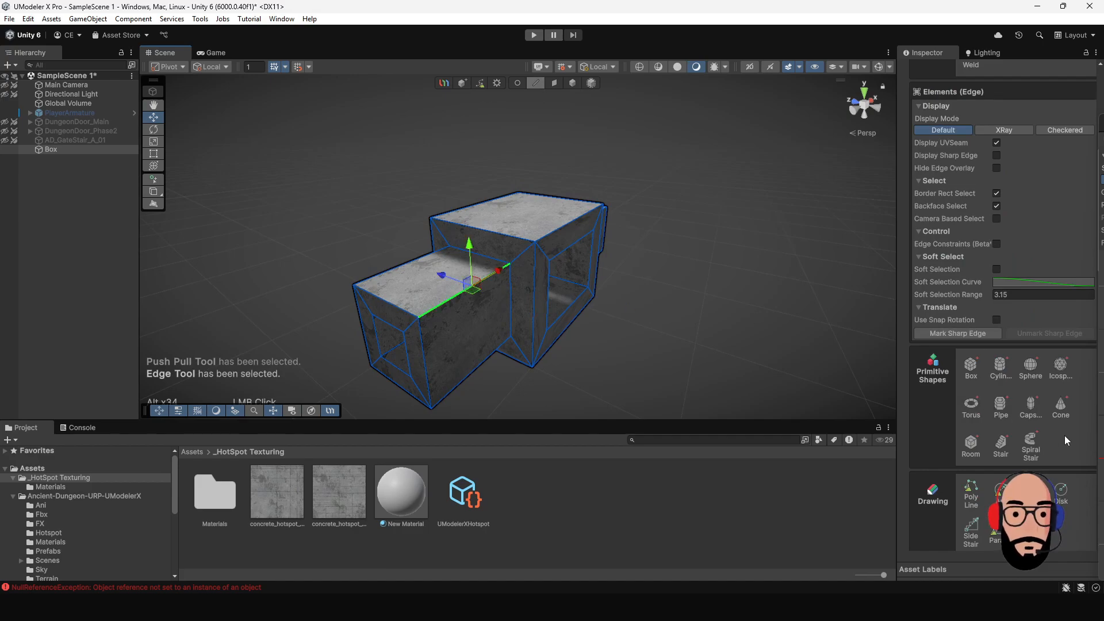
pyautogui.scroll(5, 1019, 420)
pyautogui.click(1030, 268)
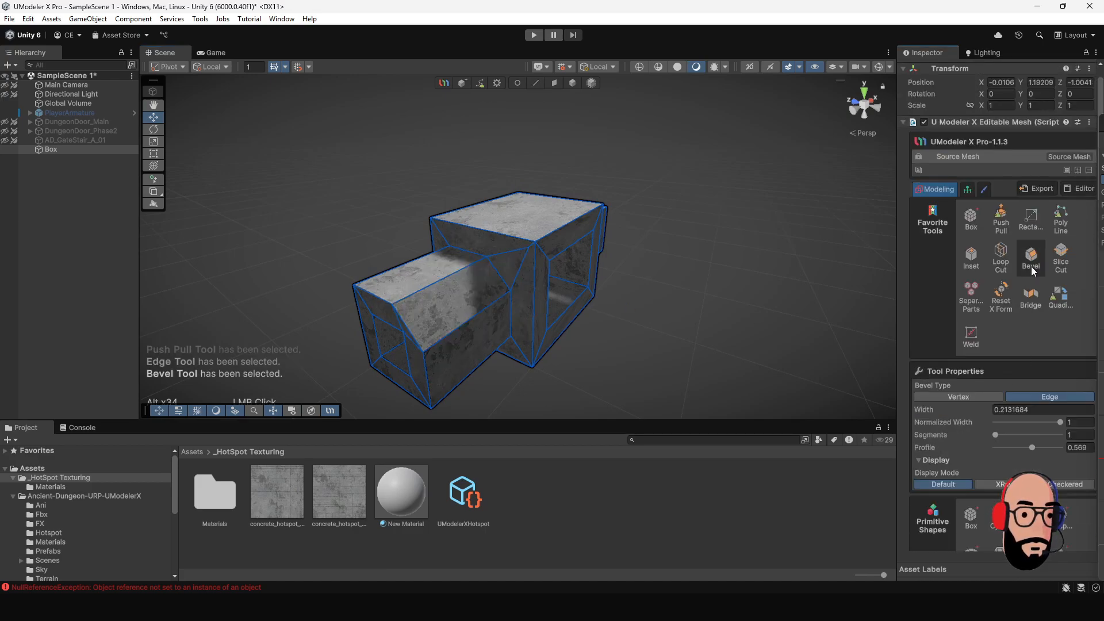
pyautogui.keyDown('alt'); pyautogui.moveTo(527, 340); pyautogui.dragTo(541, 302); pyautogui.keyUp('alt')
pyautogui.keyDown('alt'); pyautogui.moveTo(410, 301); pyautogui.dragTo(462, 283); pyautogui.keyUp('alt')
pyautogui.moveTo(997, 434); pyautogui.dragTo(999, 437)
pyautogui.keyDown('alt'); pyautogui.moveTo(578, 291); pyautogui.dragTo(555, 114); pyautogui.keyUp('alt')
# Step: Switch to the Object tool, deselect the Box, and inspect the textured model up close
pyautogui.click(570, 83)
pyautogui.click(569, 163)
pyautogui.keyDown('alt'); pyautogui.moveTo(495, 237); pyautogui.dragTo(496, 262); pyautogui.keyUp('alt')
pyautogui.keyDown('alt'); pyautogui.moveTo(496, 262); pyautogui.dragTo(469, 256, button='right'); pyautogui.keyUp('alt')
pyautogui.keyDown('alt'); pyautogui.moveTo(469, 257); pyautogui.dragTo(574, 366); pyautogui.keyUp('alt')
pyautogui.keyDown('alt'); pyautogui.moveTo(557, 261); pyautogui.dragTo(609, 345); pyautogui.keyUp('alt')
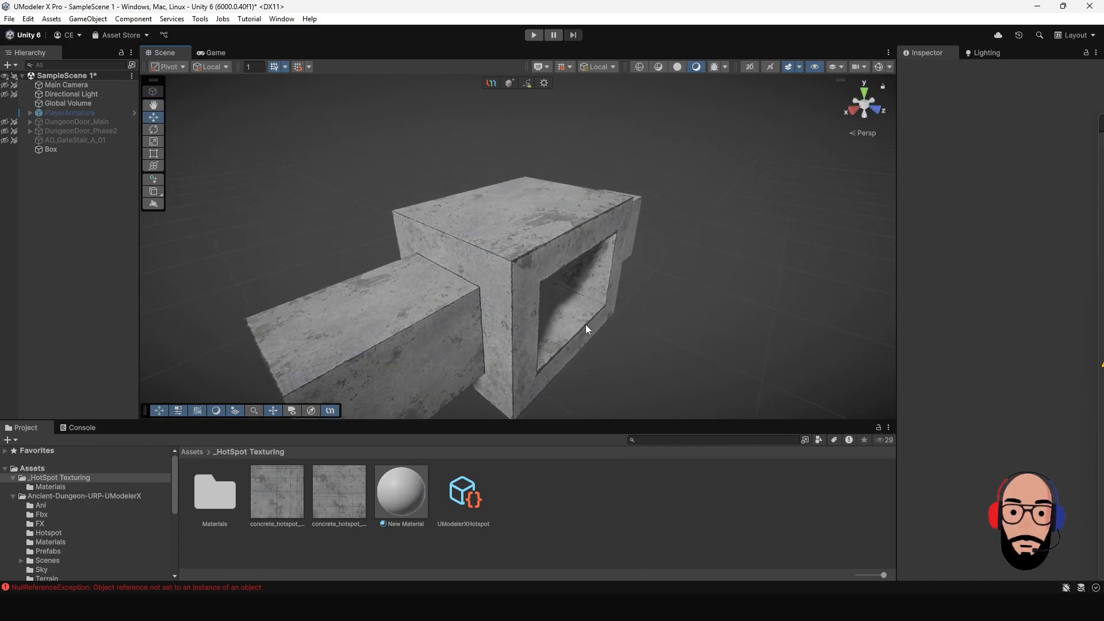
# Step: Check the Console, return to the Project files, shrink that lower area to enlarge the scene view, and review the model
pyautogui.click(70, 428)
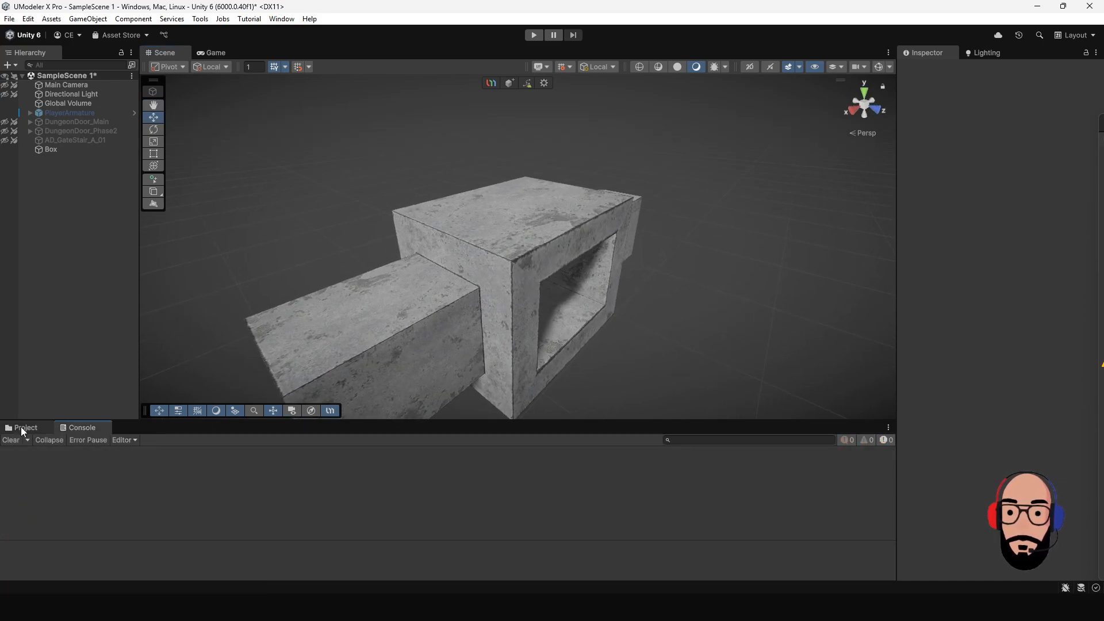
pyautogui.click(26, 428)
pyautogui.moveTo(214, 421); pyautogui.dragTo(227, 511)
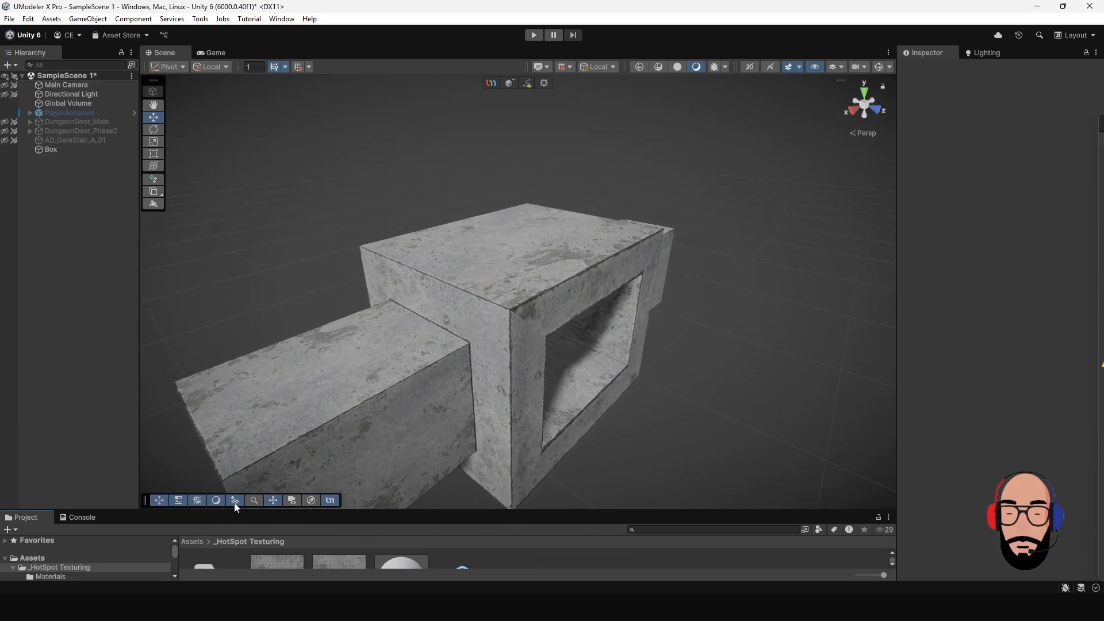
pyautogui.keyDown('alt'); pyautogui.moveTo(533, 412); pyautogui.dragTo(610, 359, button='right'); pyautogui.keyUp('alt')
pyautogui.keyDown('alt'); pyautogui.moveTo(611, 358); pyautogui.dragTo(491, 328); pyautogui.keyUp('alt')
pyautogui.keyDown('alt'); pyautogui.moveTo(476, 290); pyautogui.dragTo(519, 316); pyautogui.keyUp('alt')
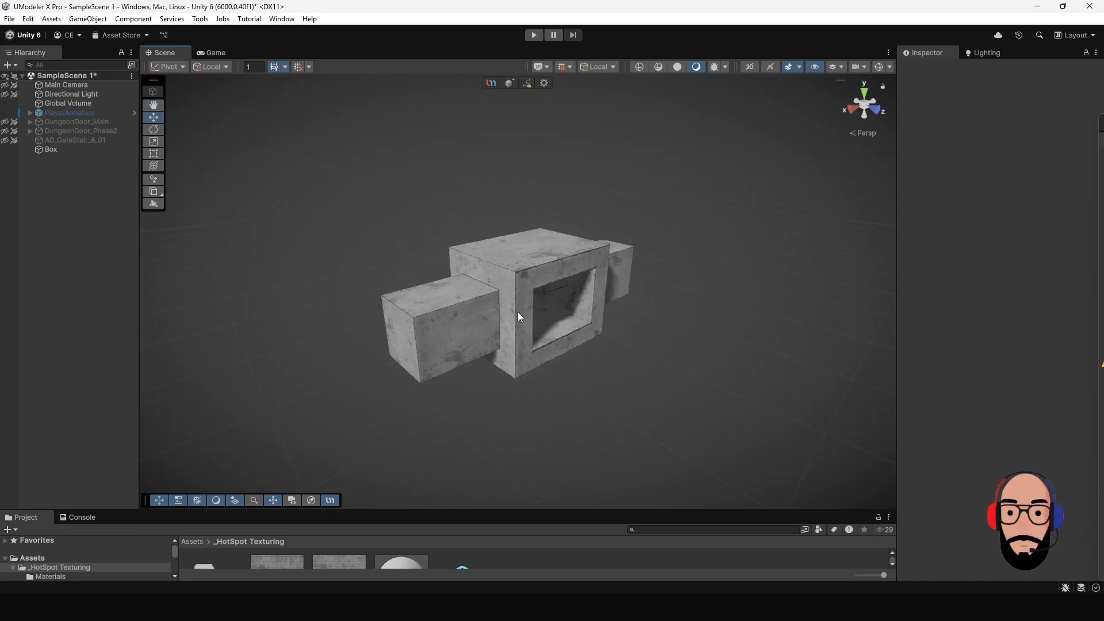